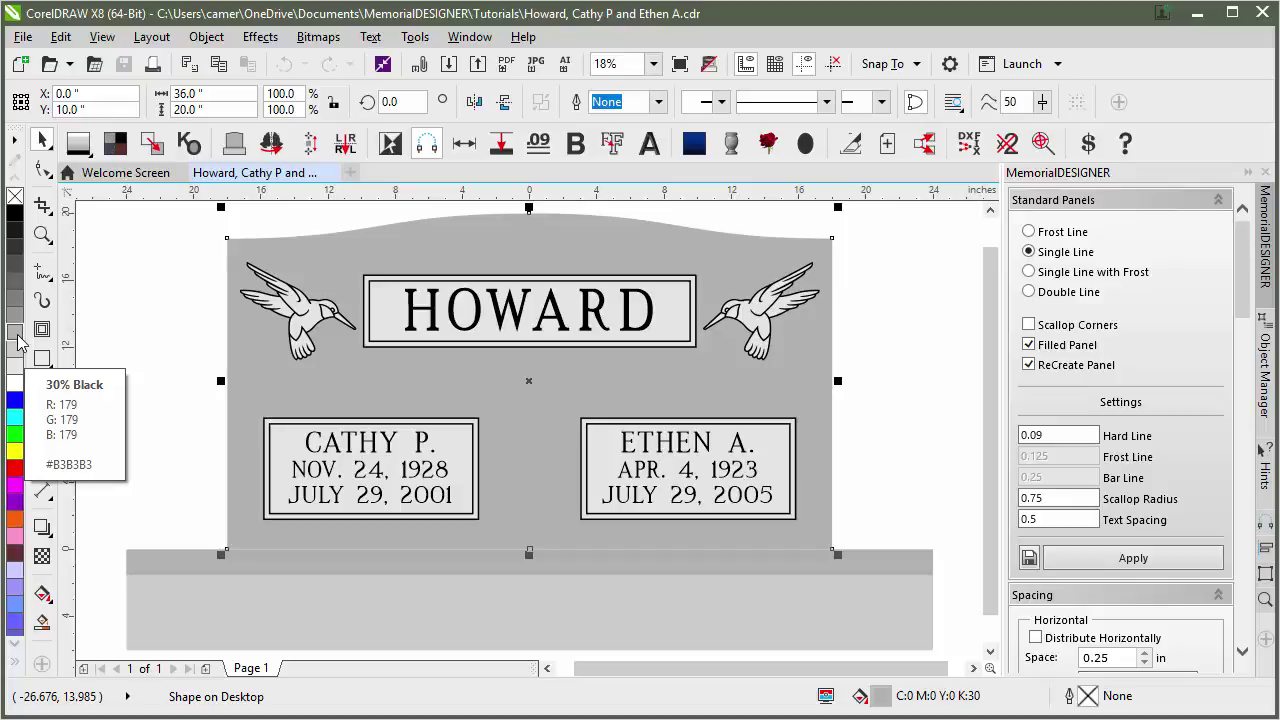
Step: Apply the dark red granite fill to all objects of the monument design with nothing selected
{"action": "left_click", "coordinate": [203, 330]}
{"action": "left_click", "coordinate": [257, 368]}
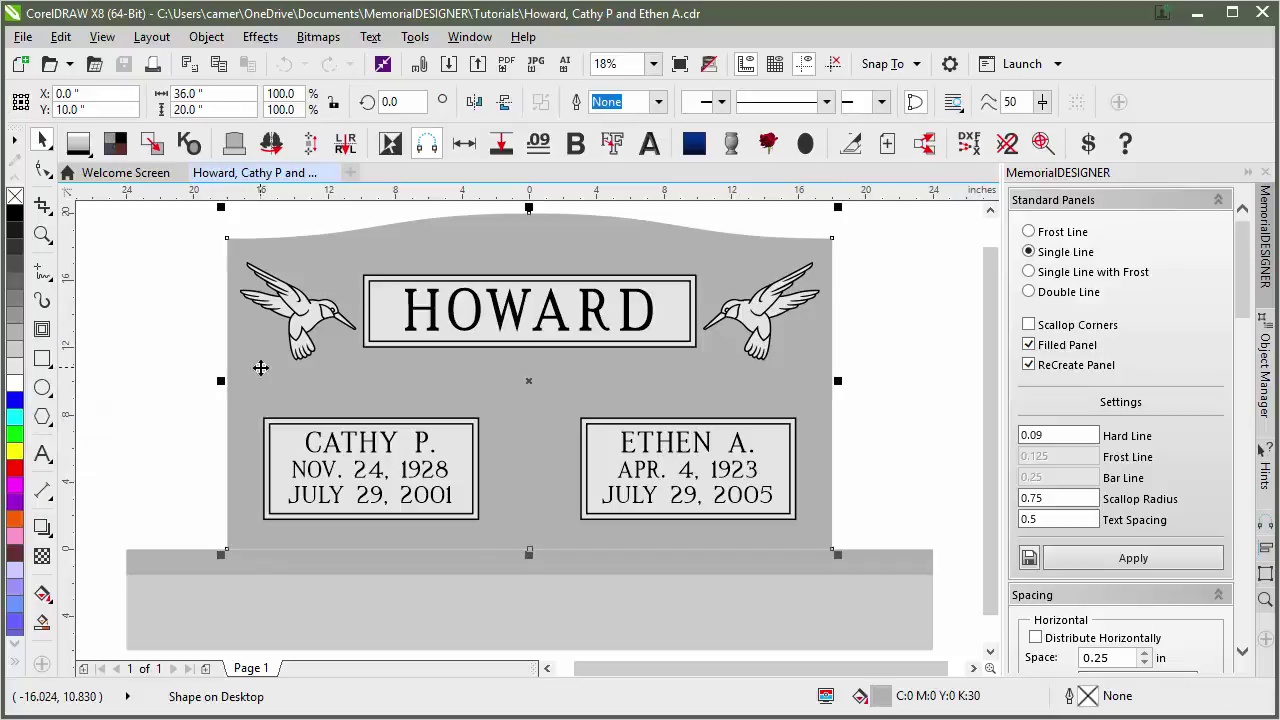
{"action": "key", "text": "Escape"}
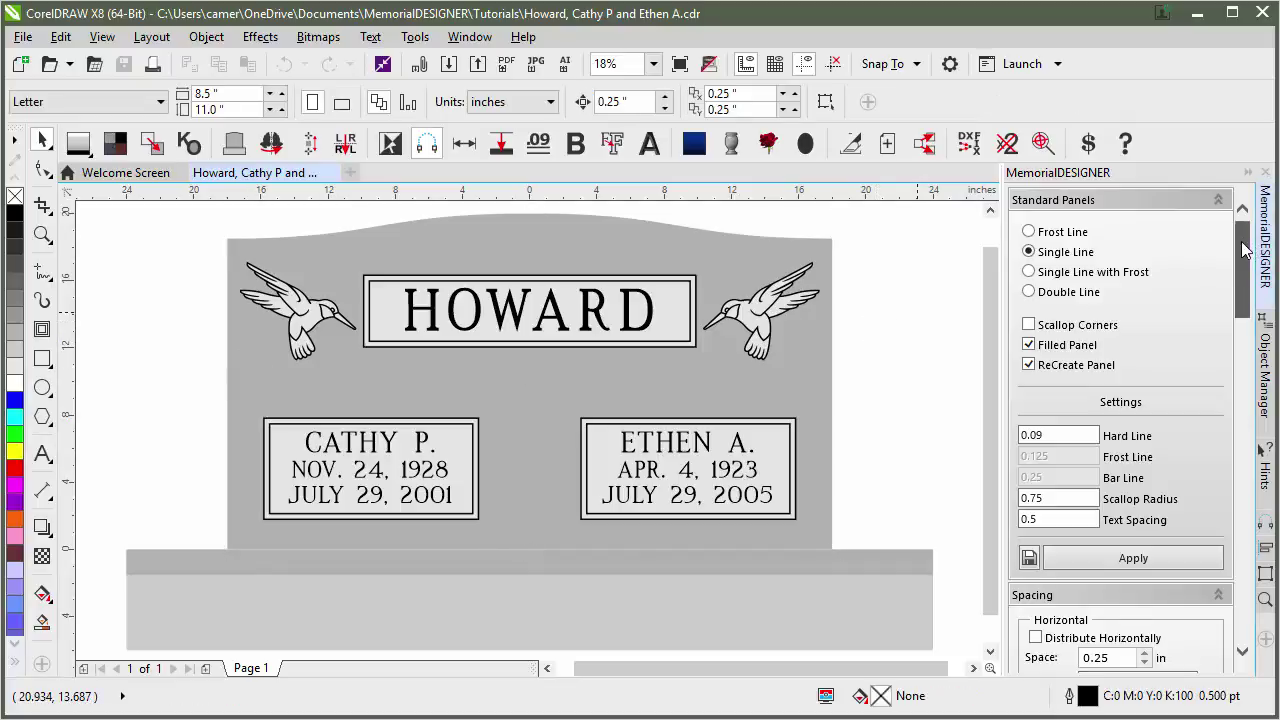
{"action": "scroll", "coordinate": [1245, 250], "scroll_direction": "down", "scroll_amount": 15}
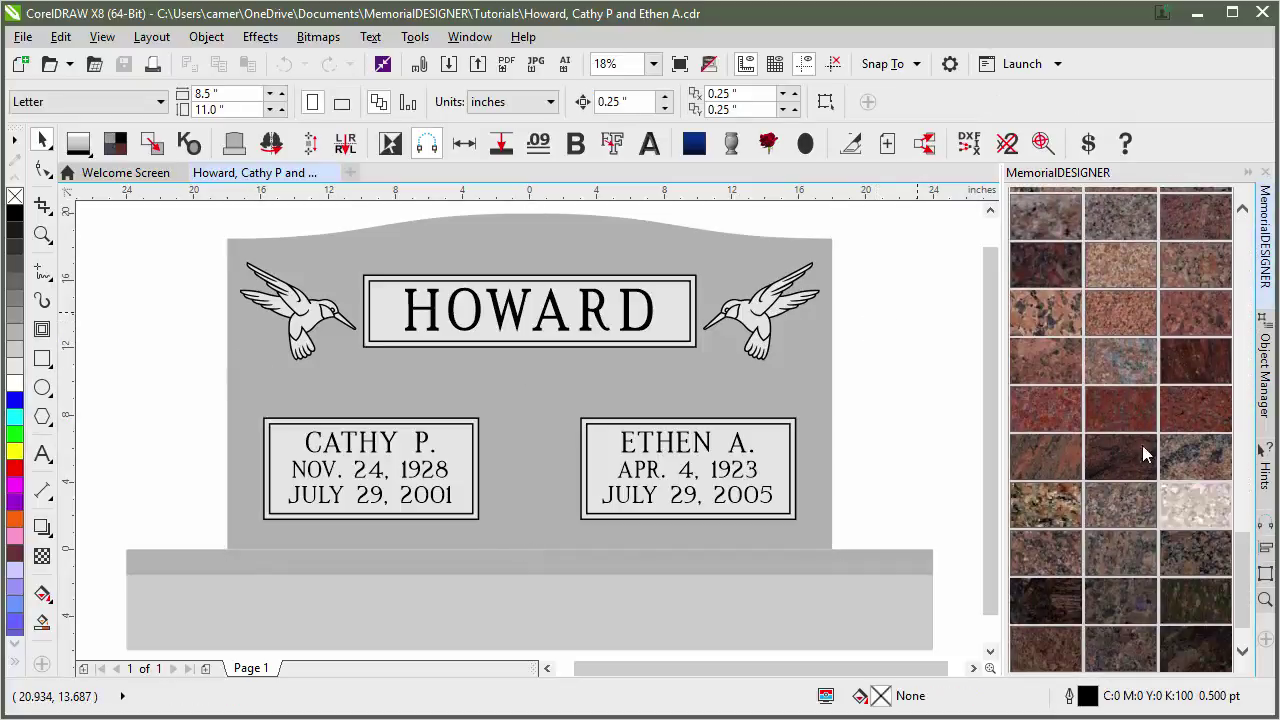
{"action": "left_click", "coordinate": [1126, 416]}
{"action": "left_click", "coordinate": [678, 408]}
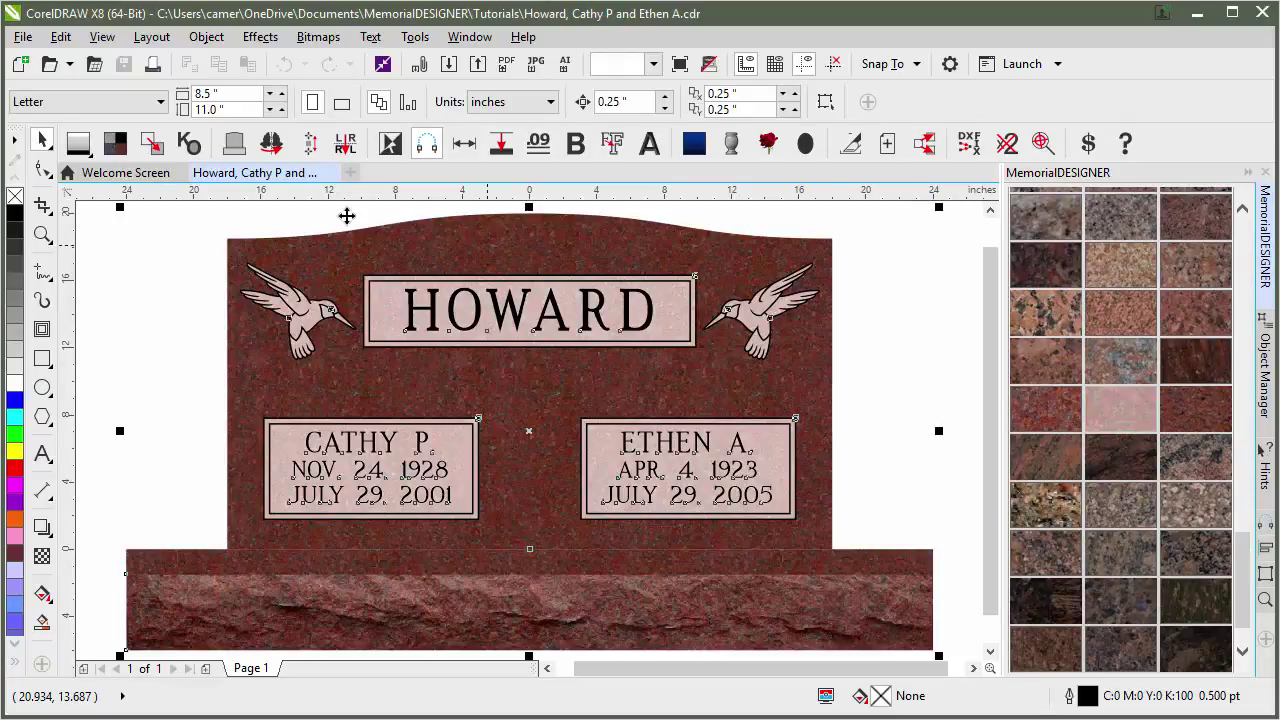
Step: Fill the monument's main tablet shape and the margin strip along the base's upper edge with 10% Black
{"action": "left_click", "coordinate": [390, 316]}
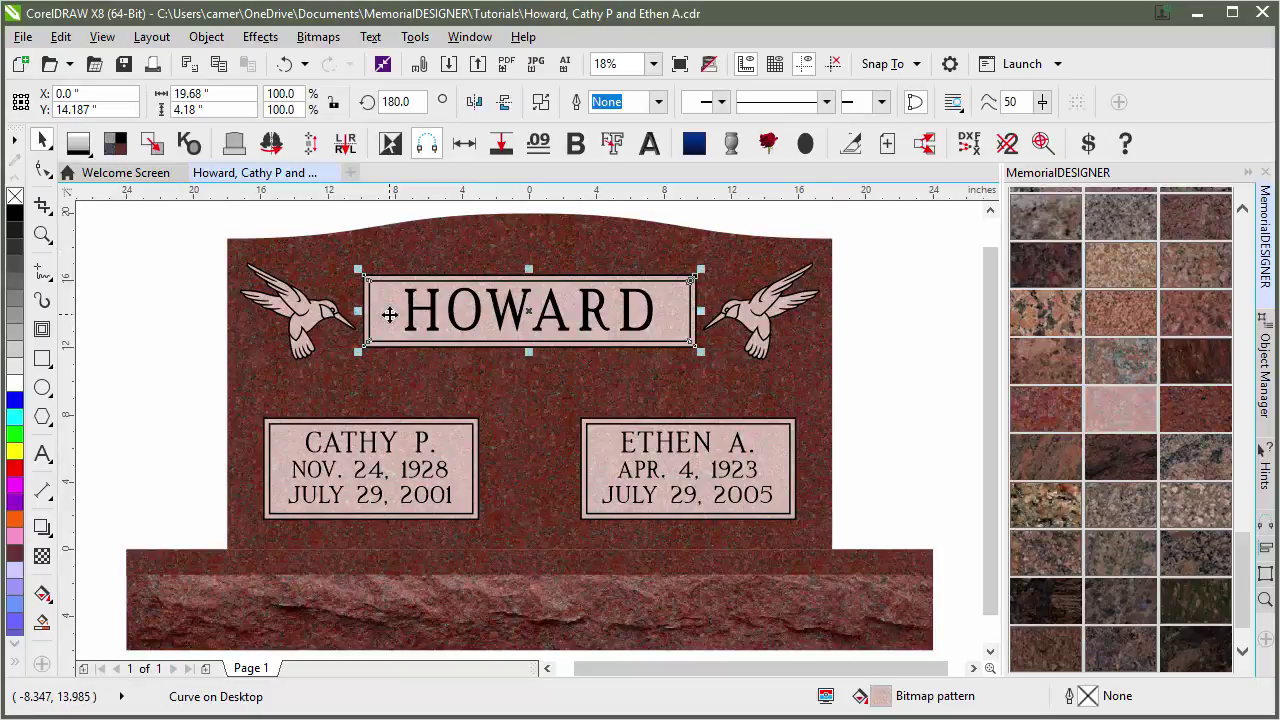
{"action": "left_click", "coordinate": [191, 619]}
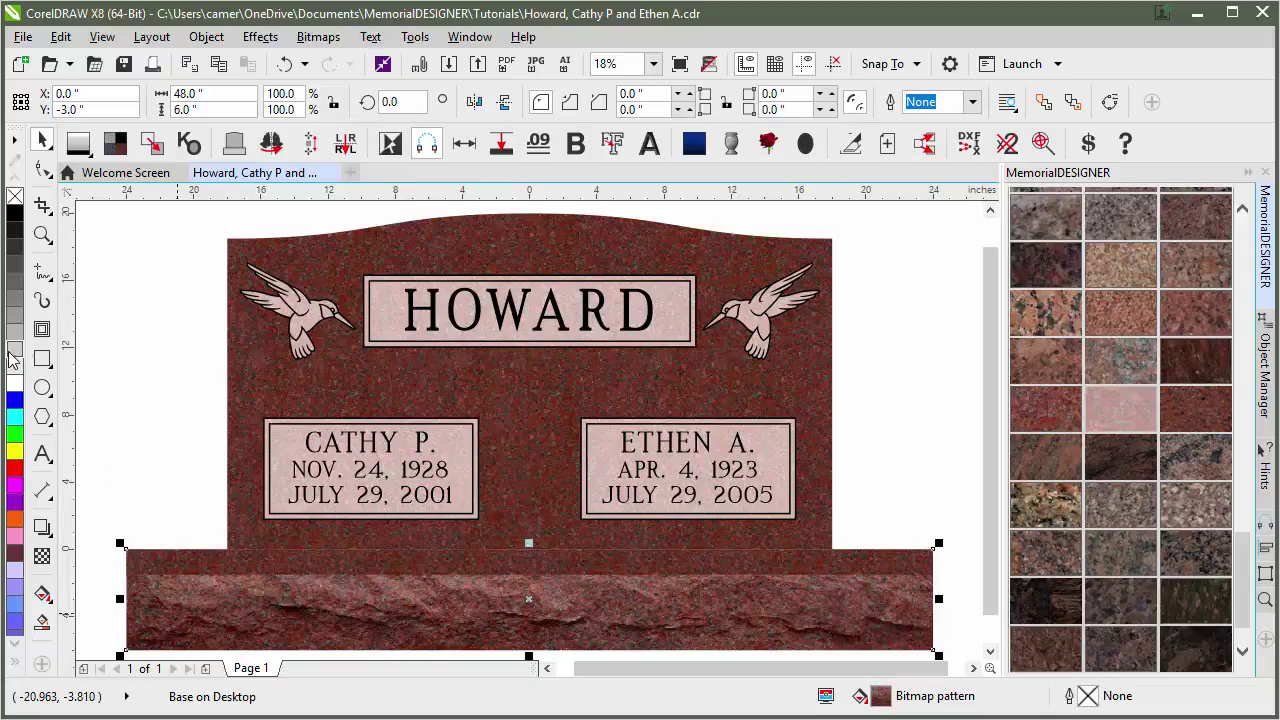
{"action": "left_click", "coordinate": [208, 462]}
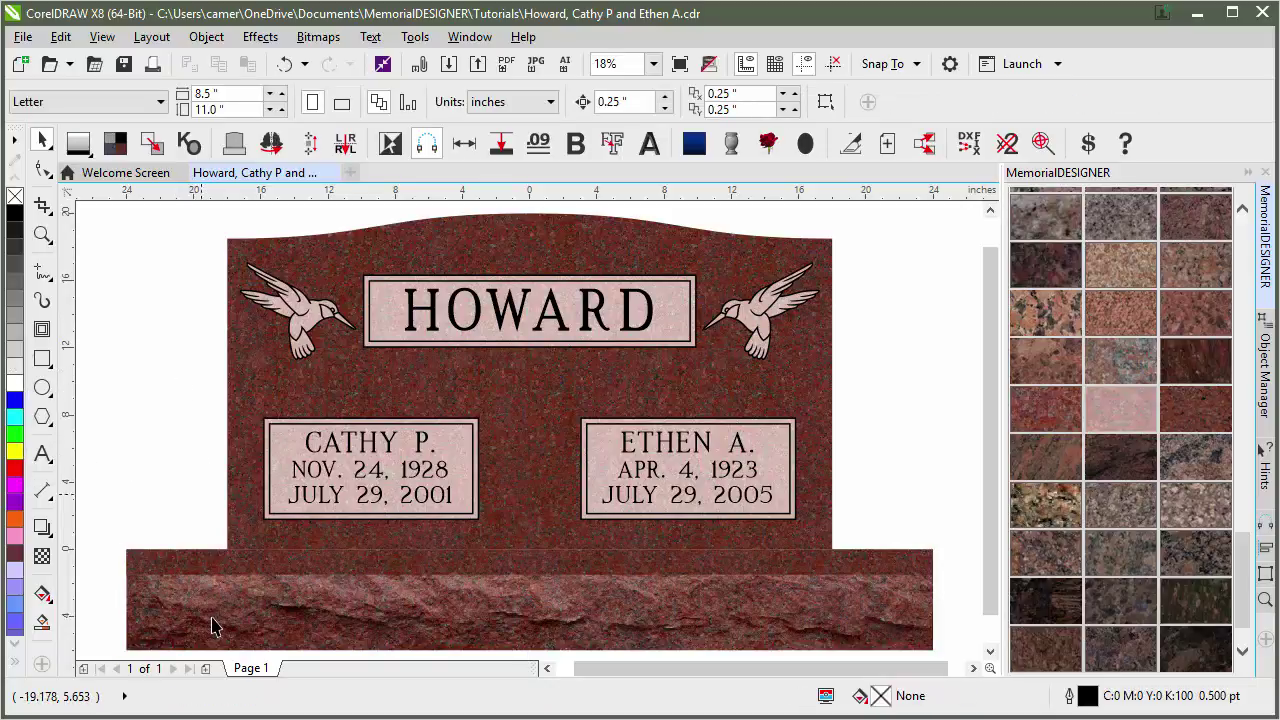
{"action": "left_click", "coordinate": [247, 382]}
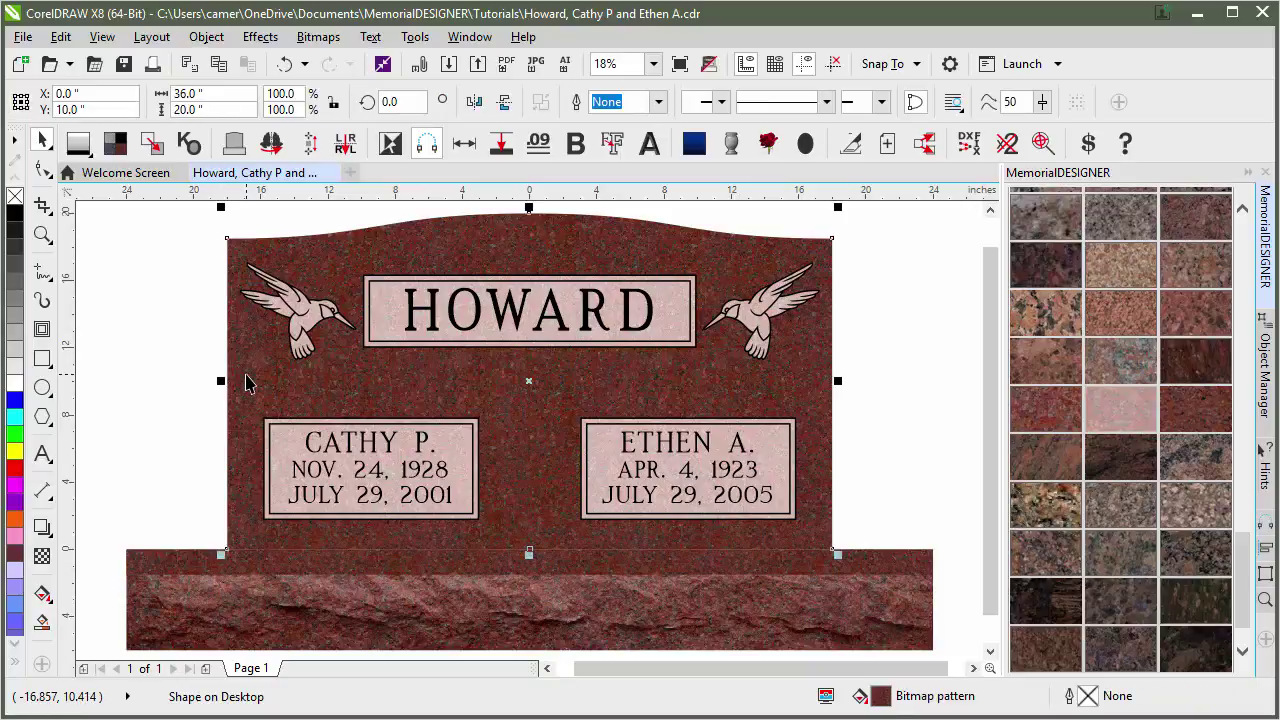
{"action": "left_click", "coordinate": [15, 368]}
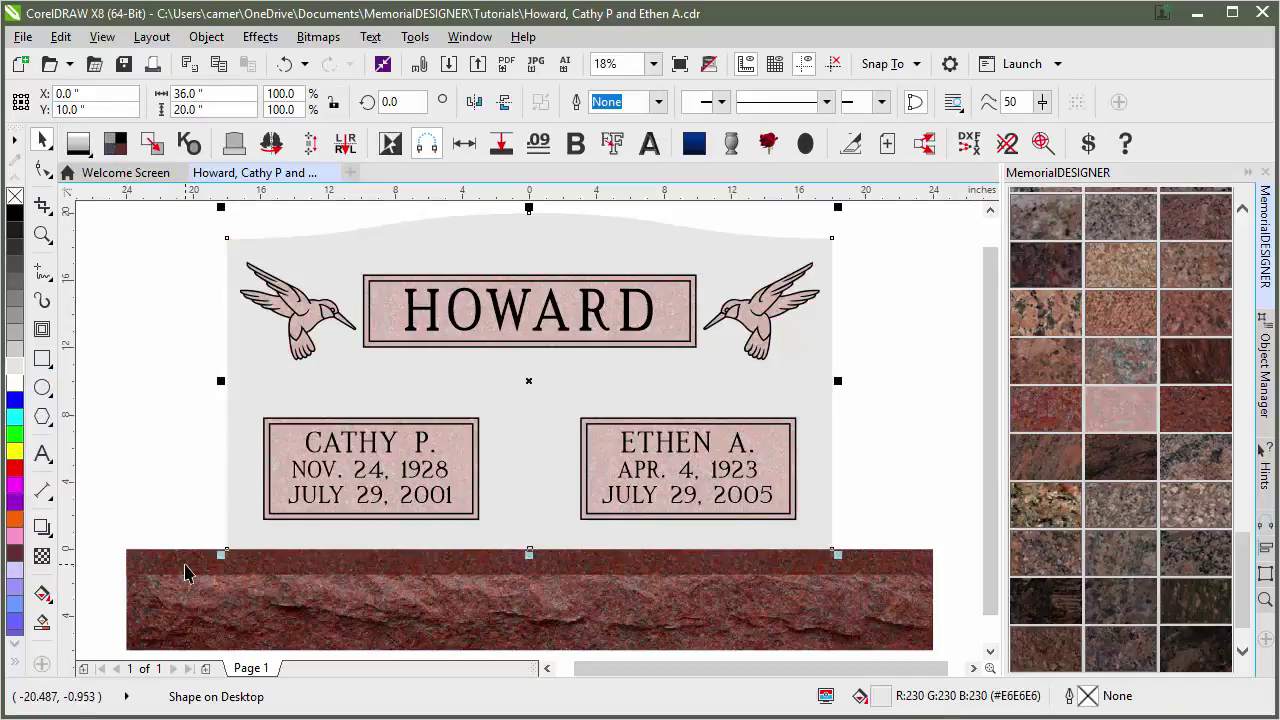
{"action": "left_click", "coordinate": [182, 565]}
{"action": "left_click", "coordinate": [15, 366]}
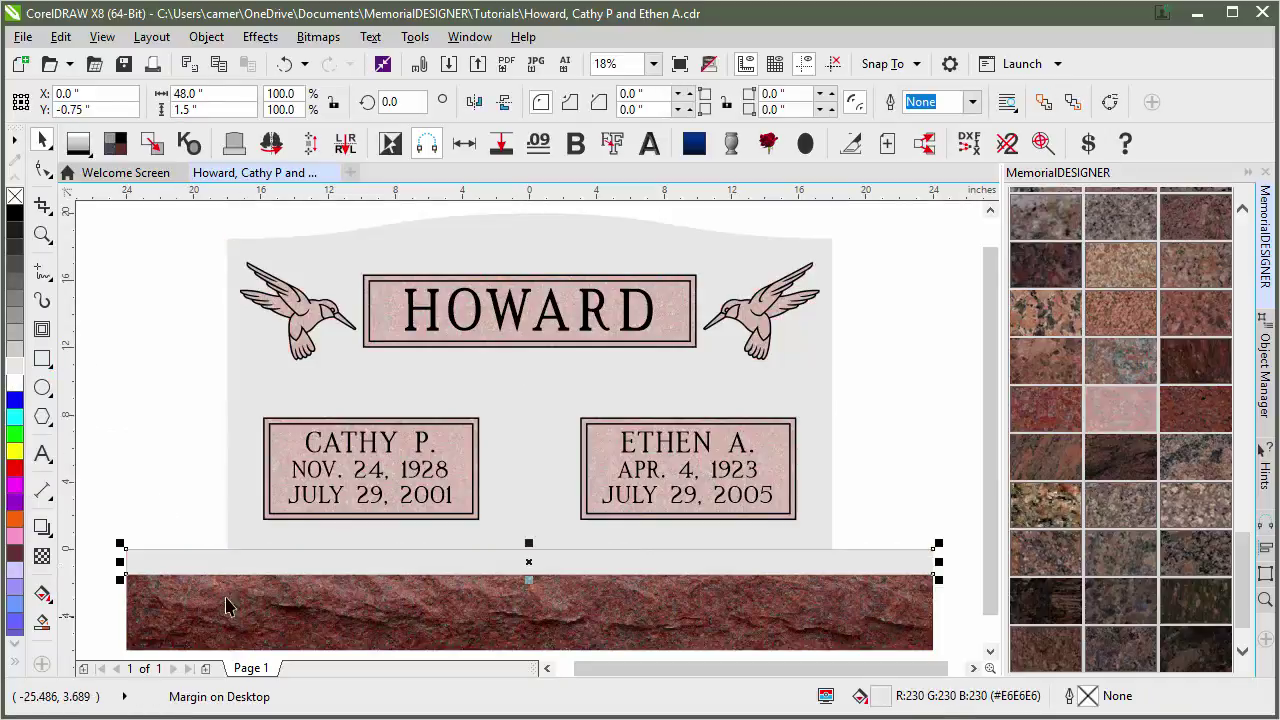
Step: Reapply the same red granite fill to all objects with nothing selected
{"action": "left_click", "coordinate": [179, 430]}
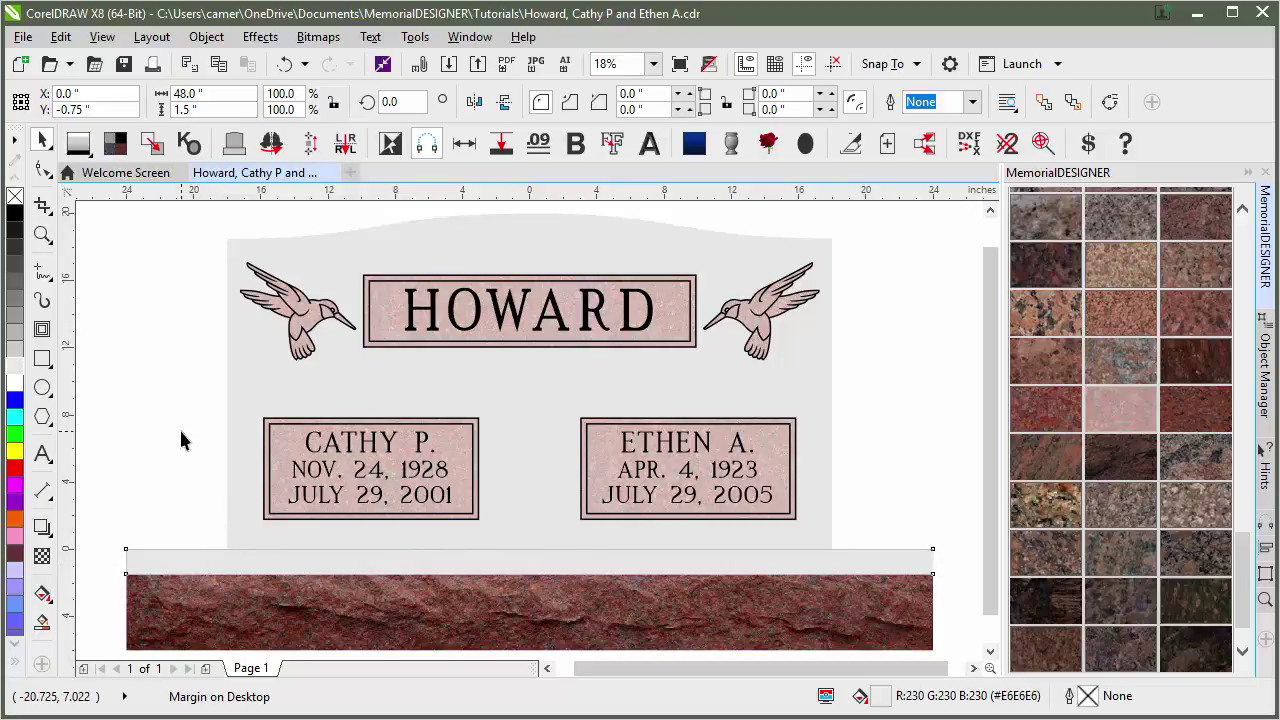
{"action": "left_click", "coordinate": [1108, 411]}
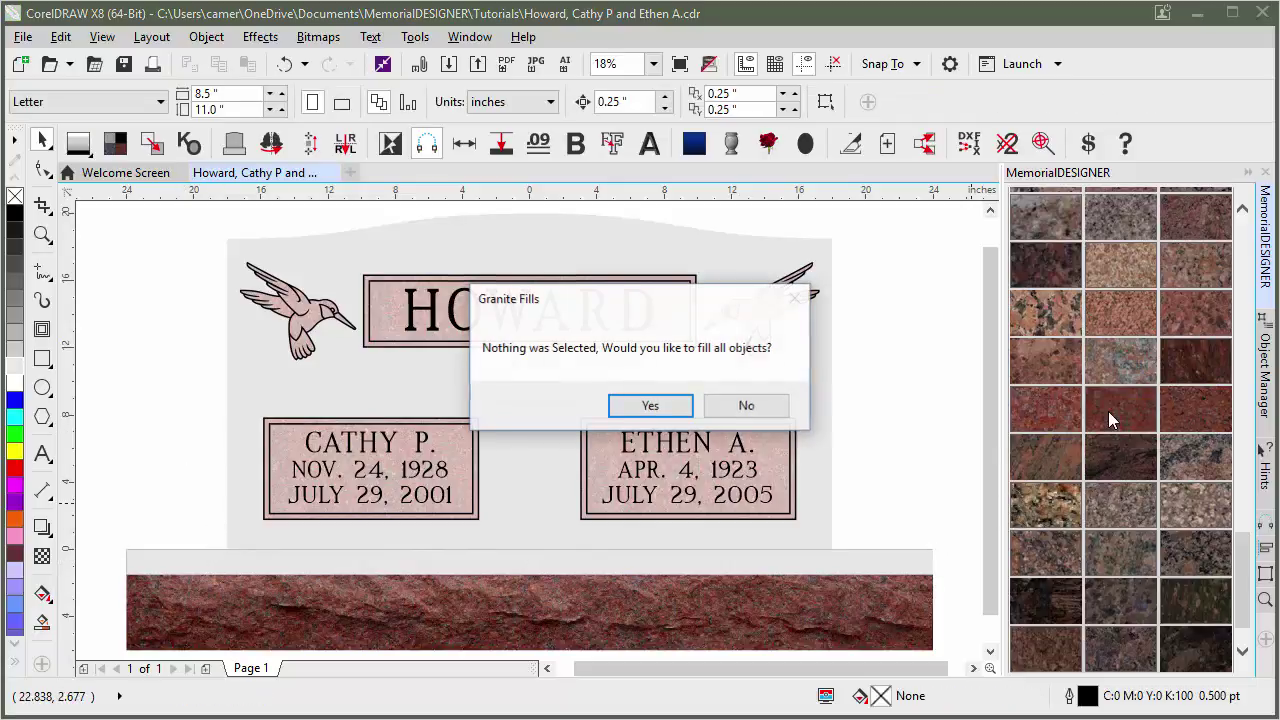
{"action": "left_click", "coordinate": [646, 410]}
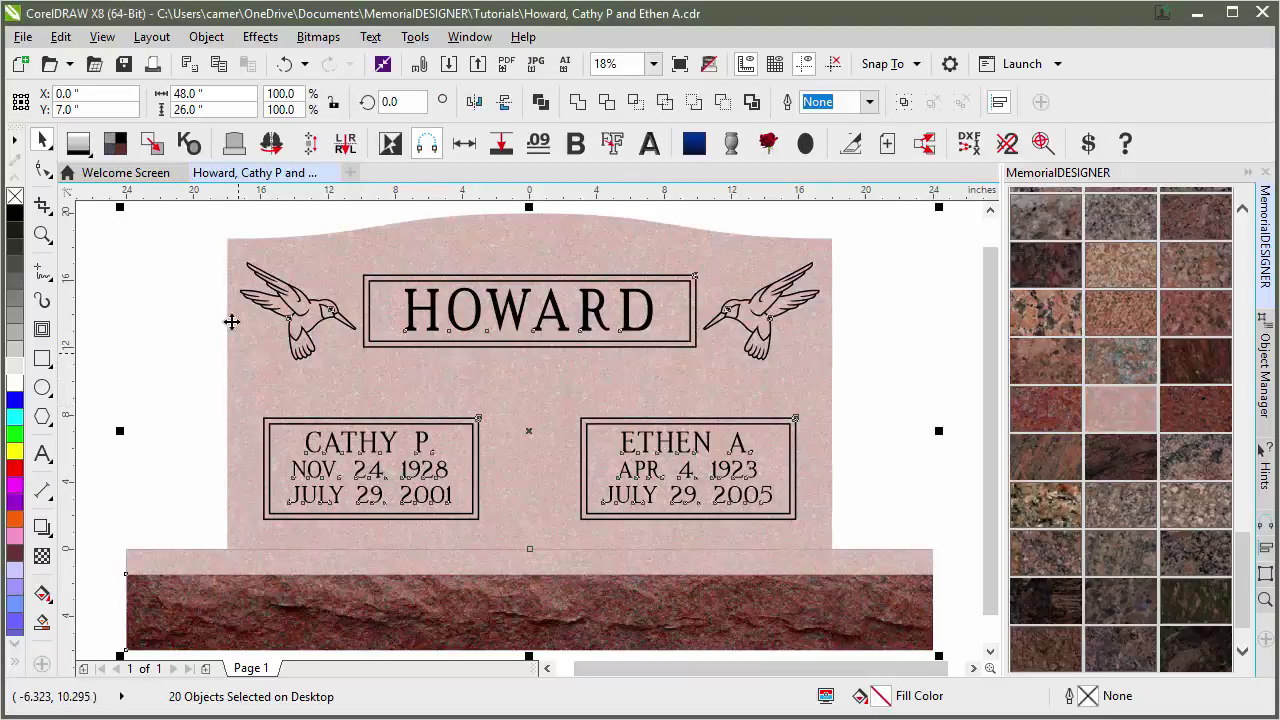
{"action": "left_click", "coordinate": [198, 296]}
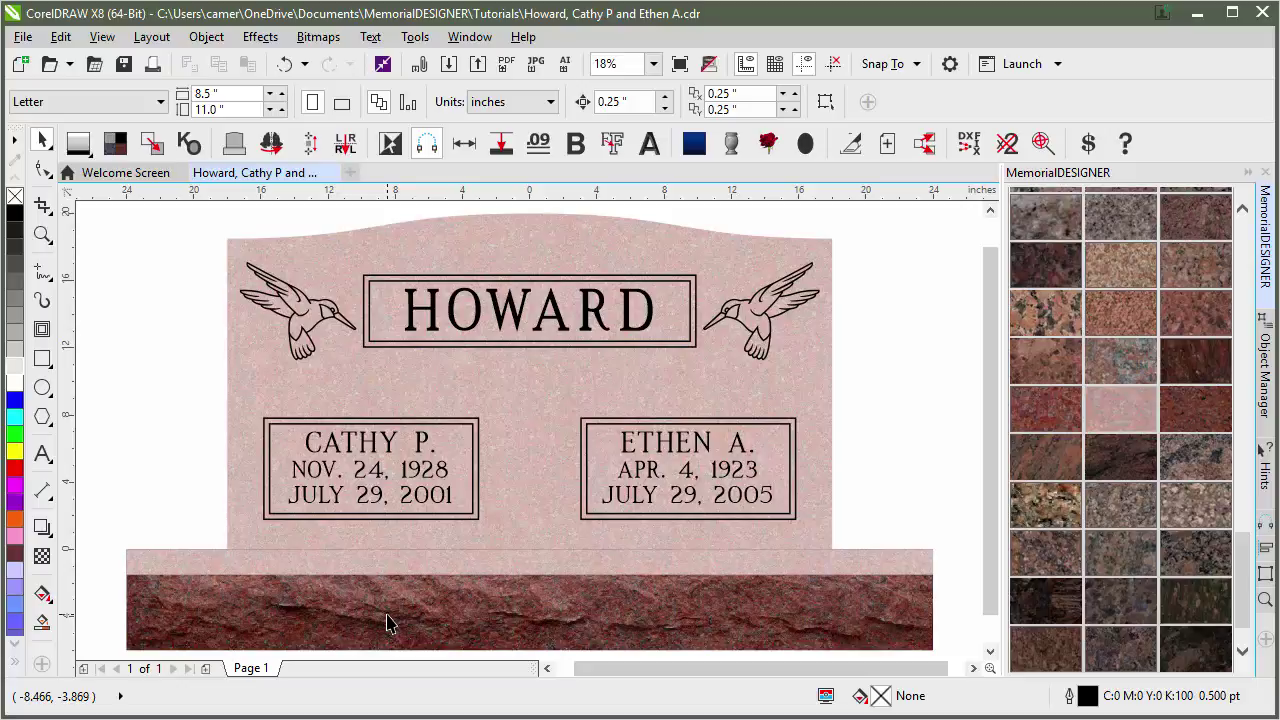
Step: Delete the margin strip along the upper edge of the base
{"action": "left_click", "coordinate": [355, 573]}
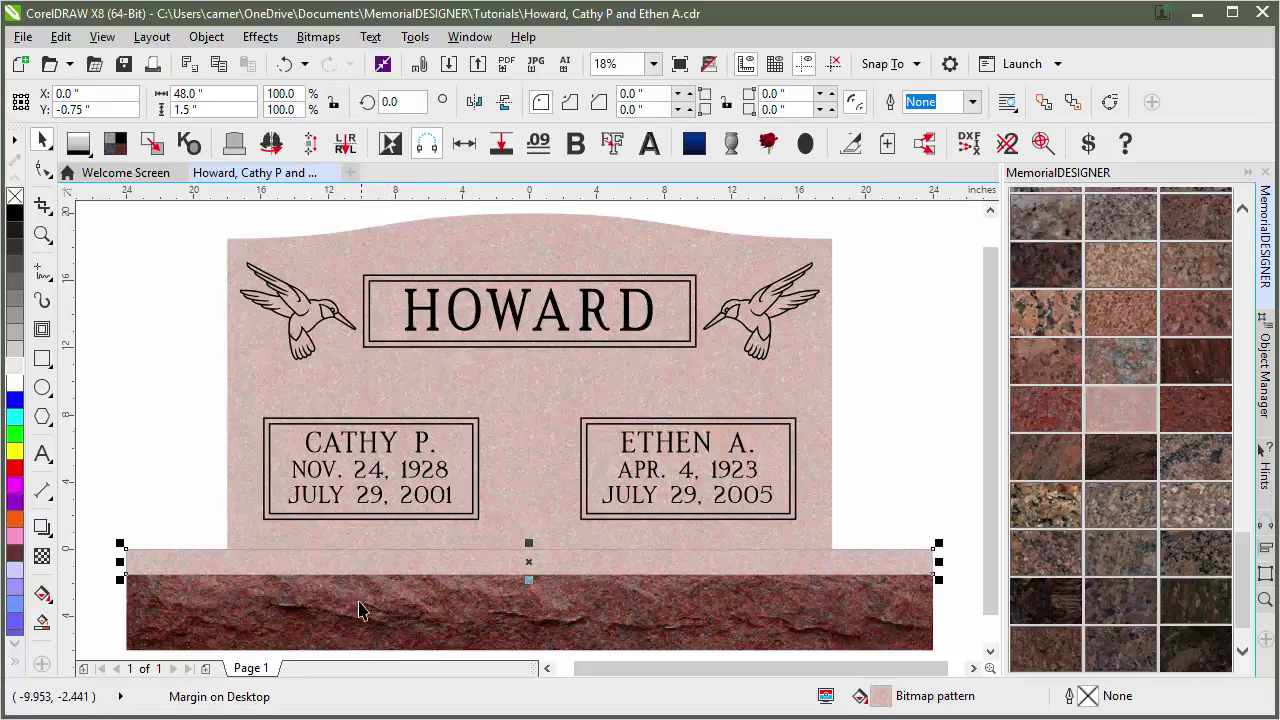
{"action": "key", "text": "Delete"}
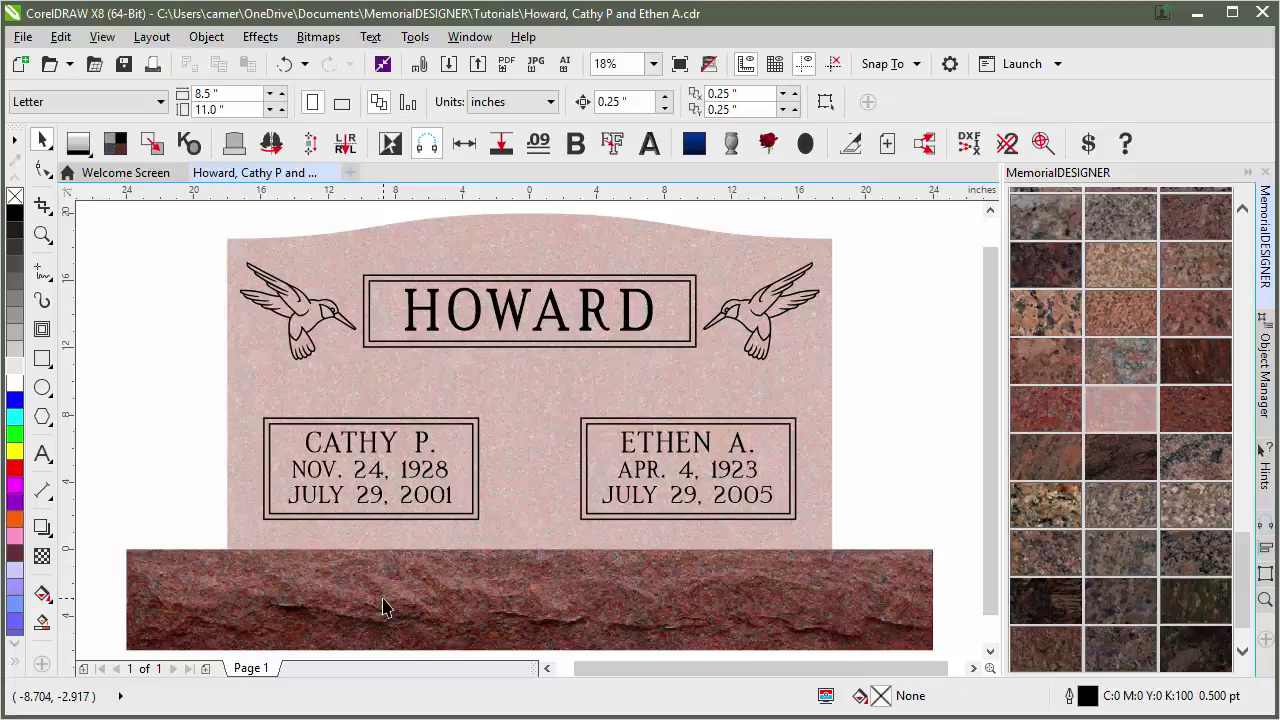
Step: Fill the base with 30% Black and apply the red granite fill to it
{"action": "left_click", "coordinate": [386, 608]}
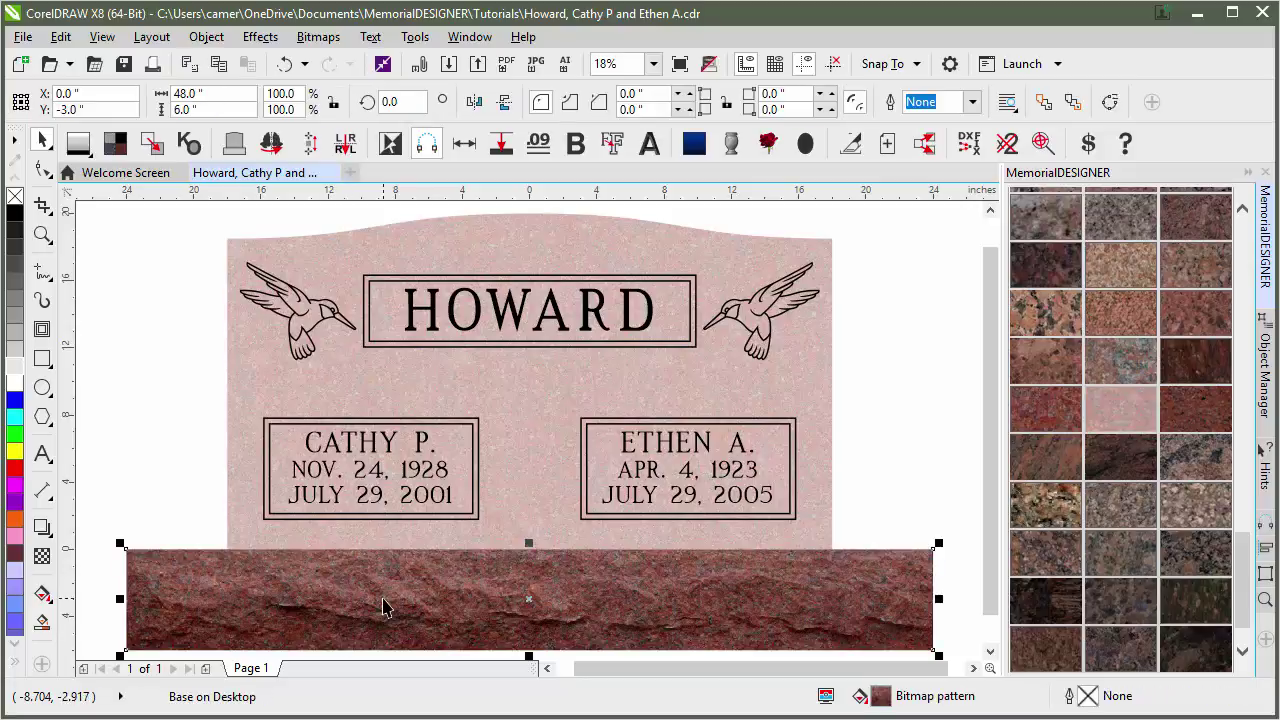
{"action": "left_click", "coordinate": [18, 345]}
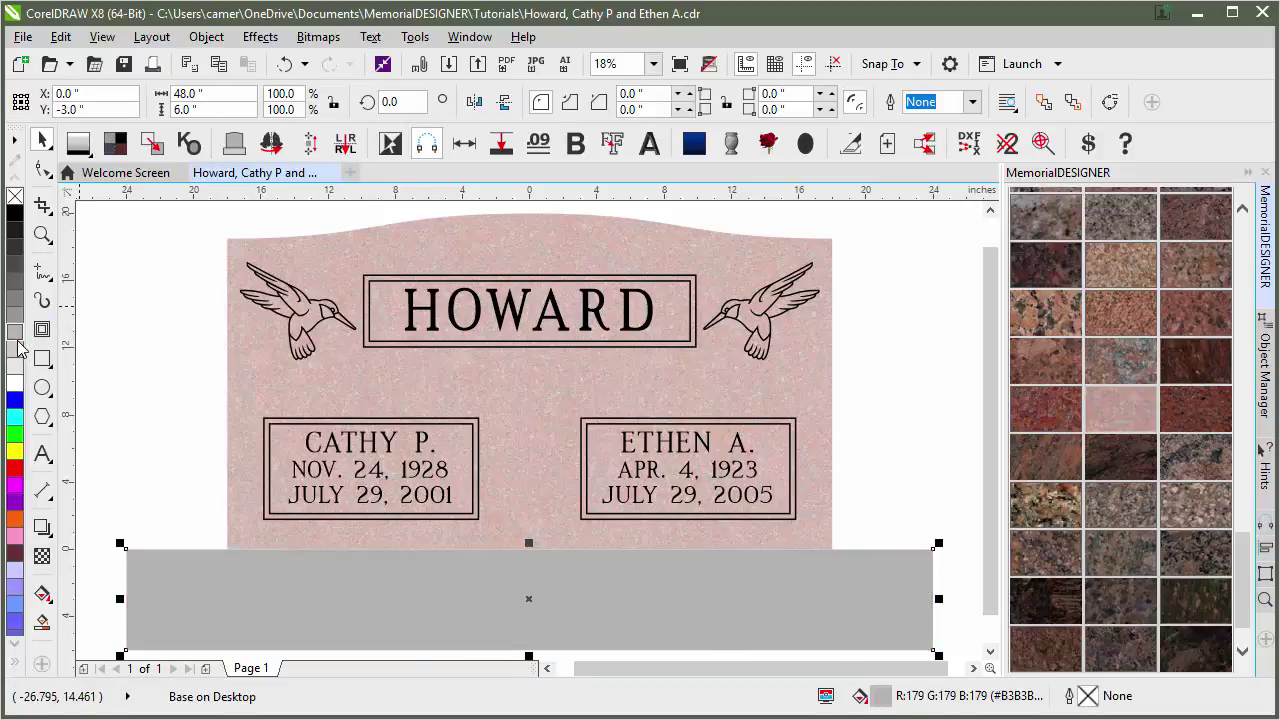
{"action": "left_click", "coordinate": [1117, 412]}
{"action": "left_click", "coordinate": [927, 386]}
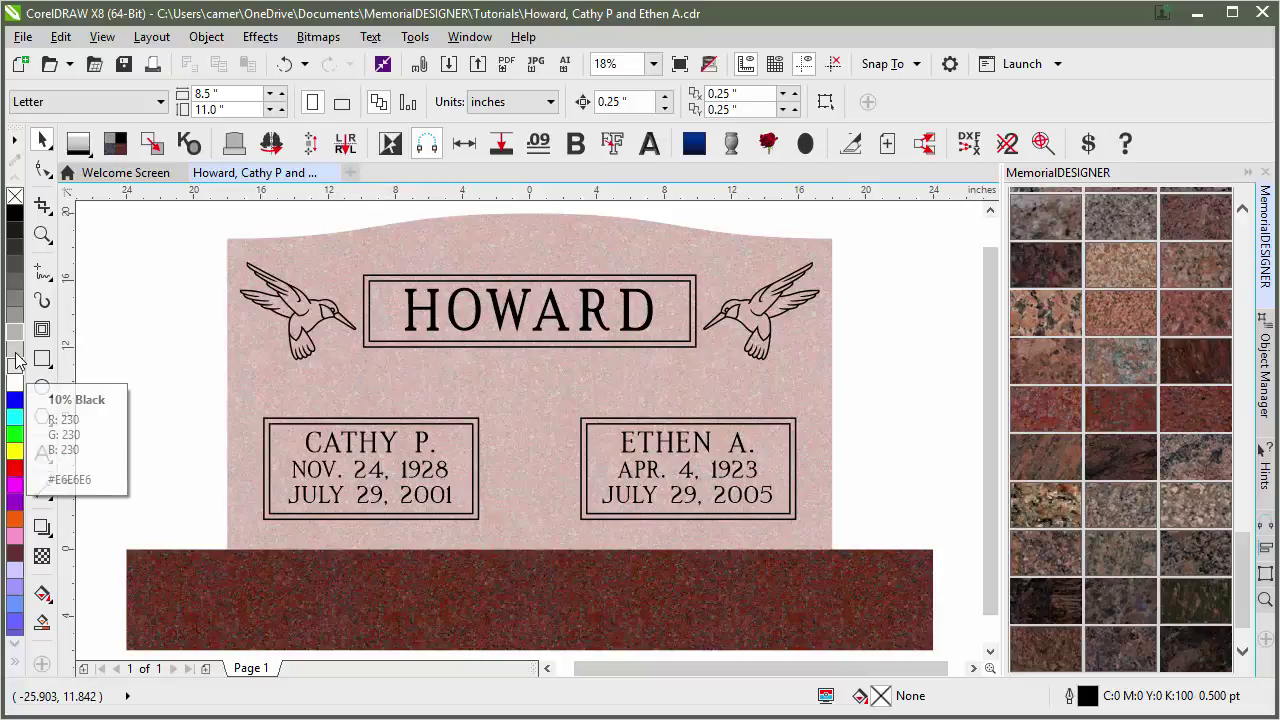
Step: Fill the main tablet shape with the Polish colour and apply the red granite fill to it
{"action": "left_click", "coordinate": [80, 145]}
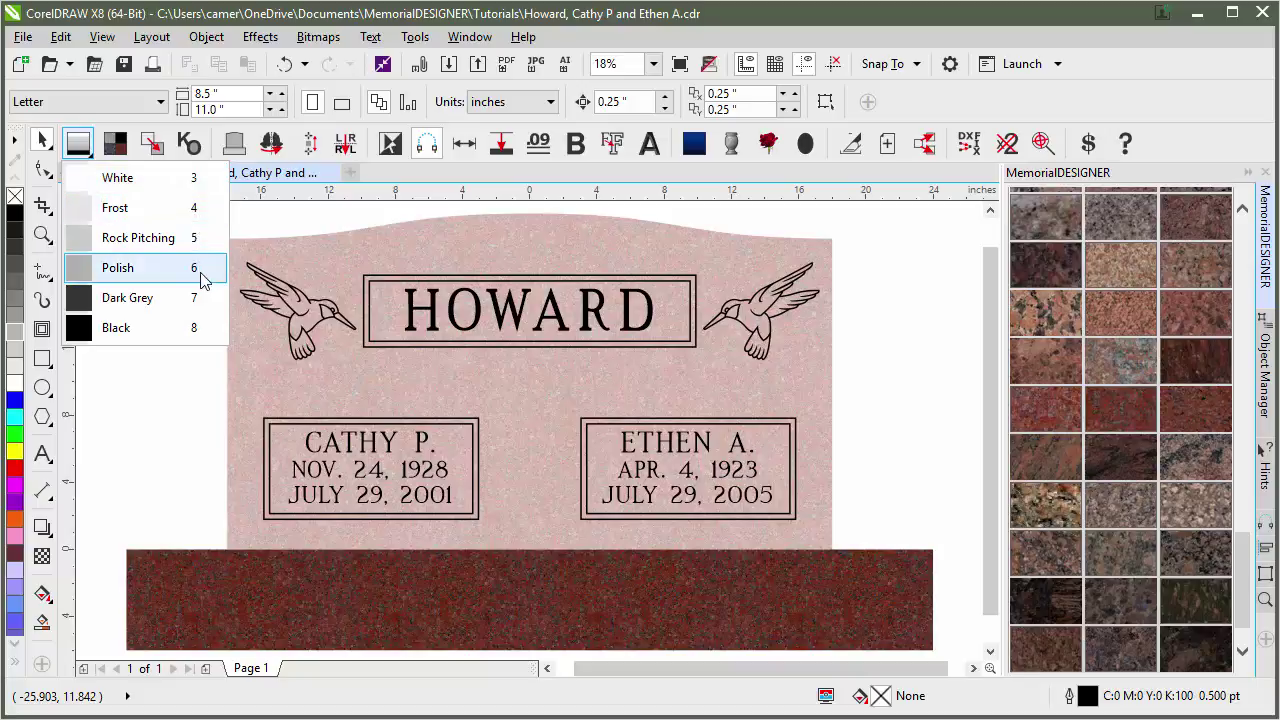
{"action": "left_click", "coordinate": [340, 249]}
{"action": "left_click", "coordinate": [348, 247]}
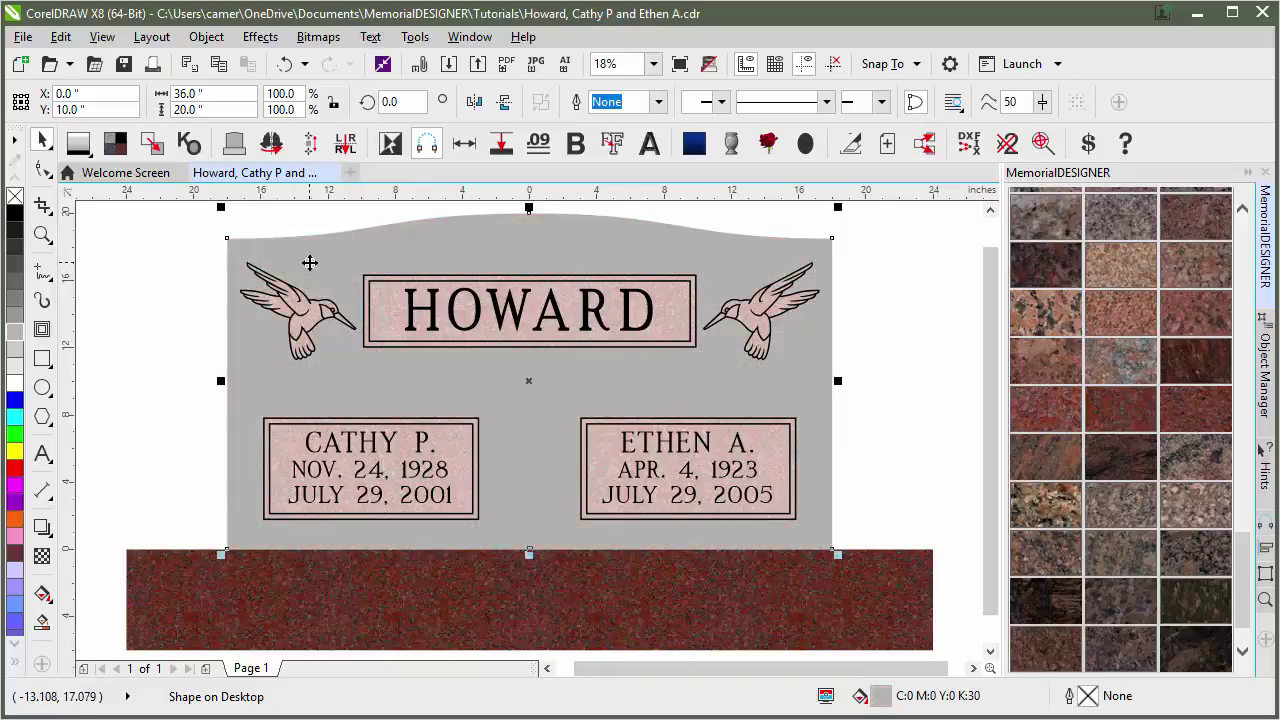
{"action": "left_click", "coordinate": [1128, 403]}
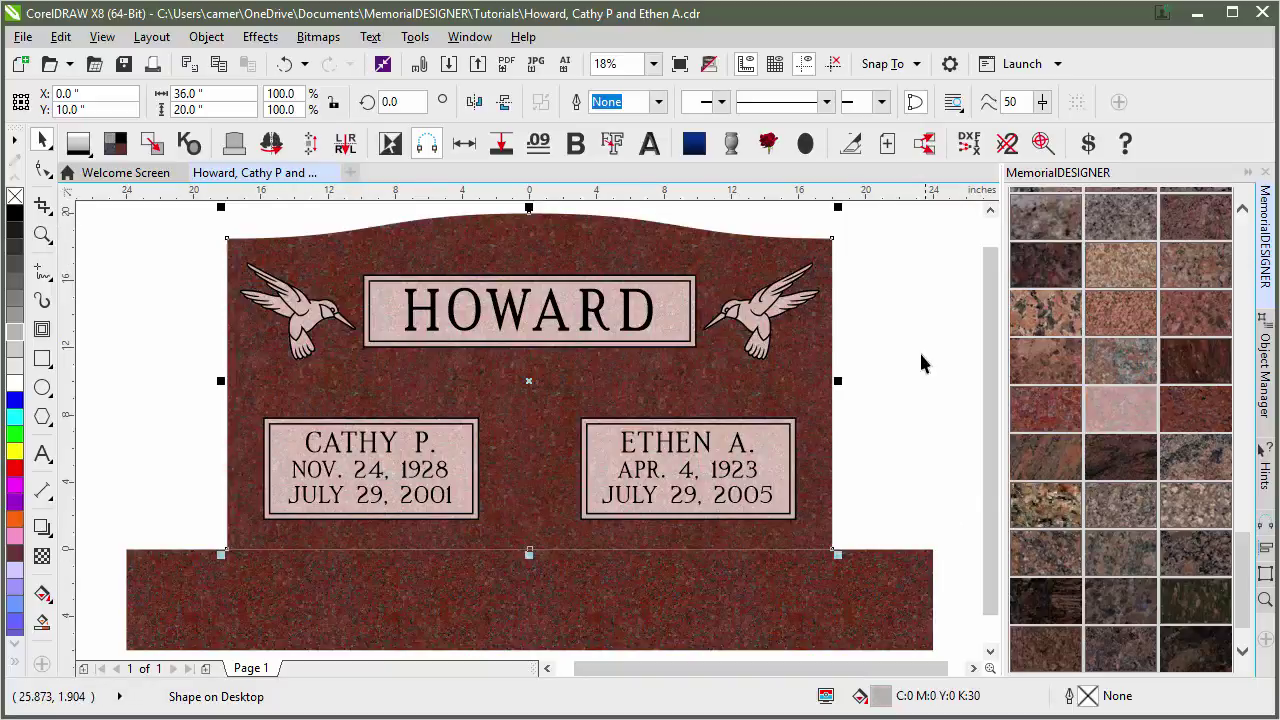
{"action": "left_click", "coordinate": [909, 309]}
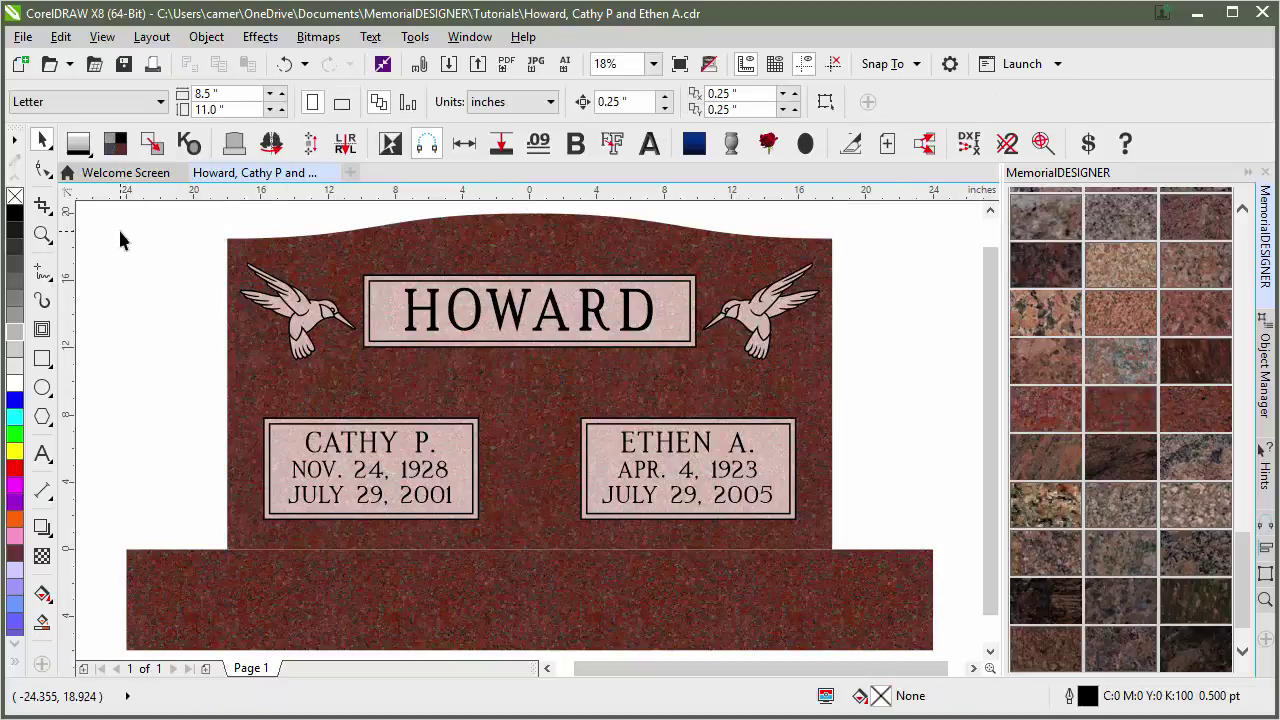
{"action": "left_click", "coordinate": [80, 145]}
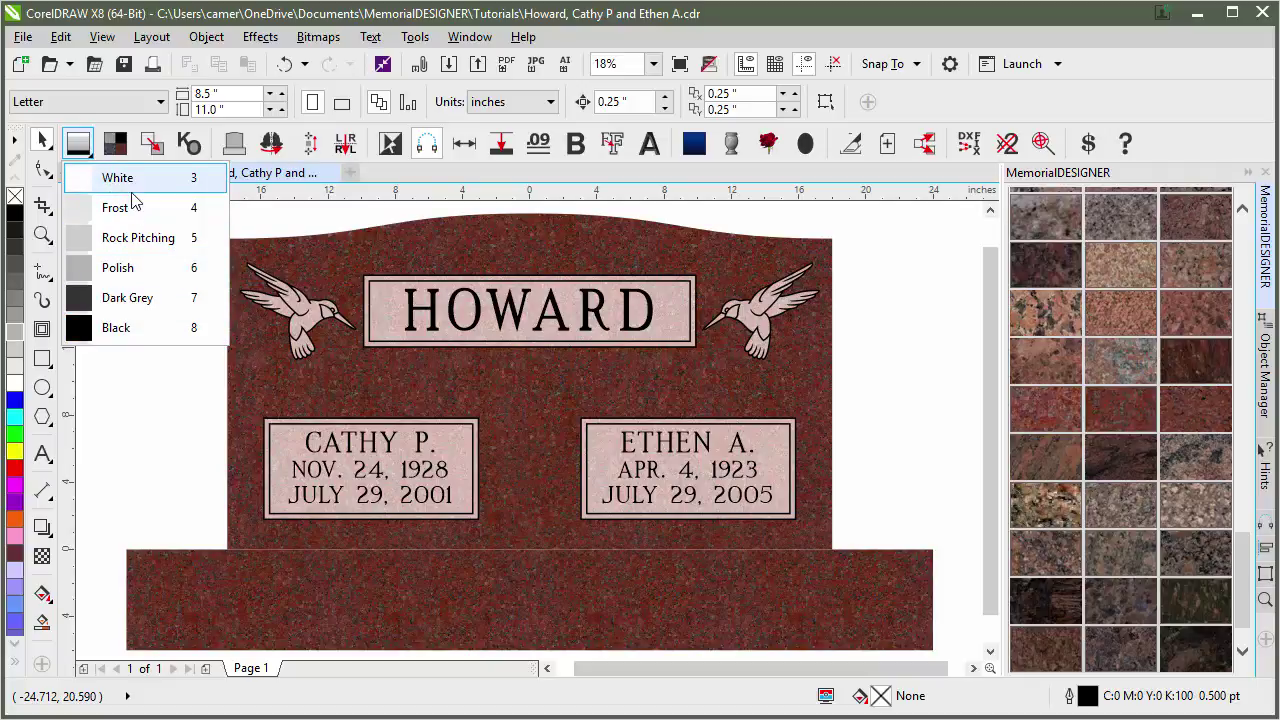
{"action": "left_click", "coordinate": [282, 254]}
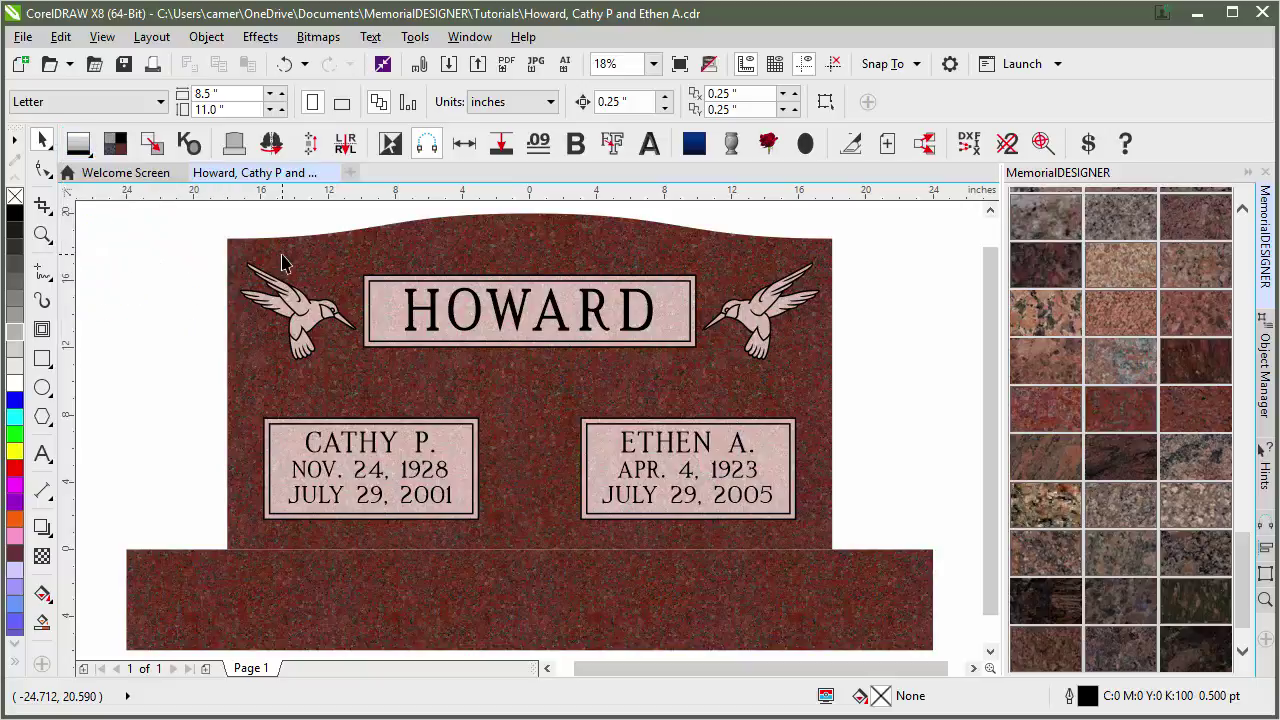
{"action": "left_click", "coordinate": [282, 262]}
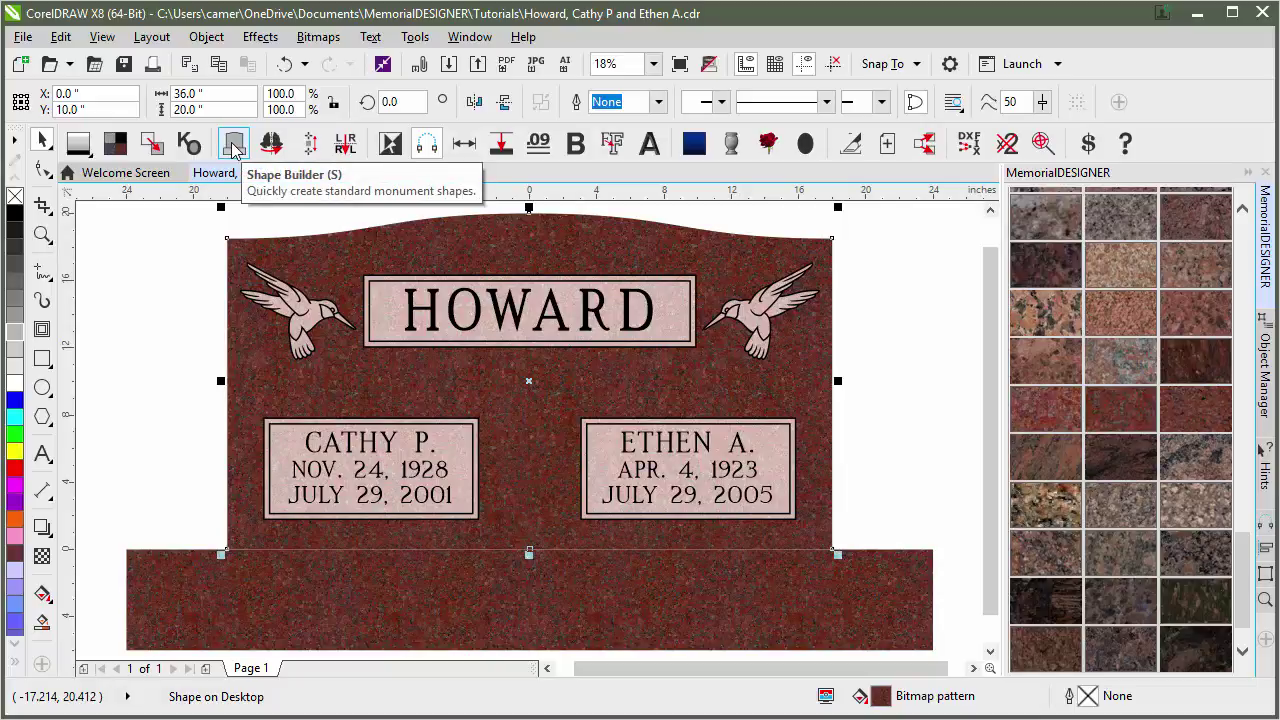
{"action": "left_click", "coordinate": [178, 240]}
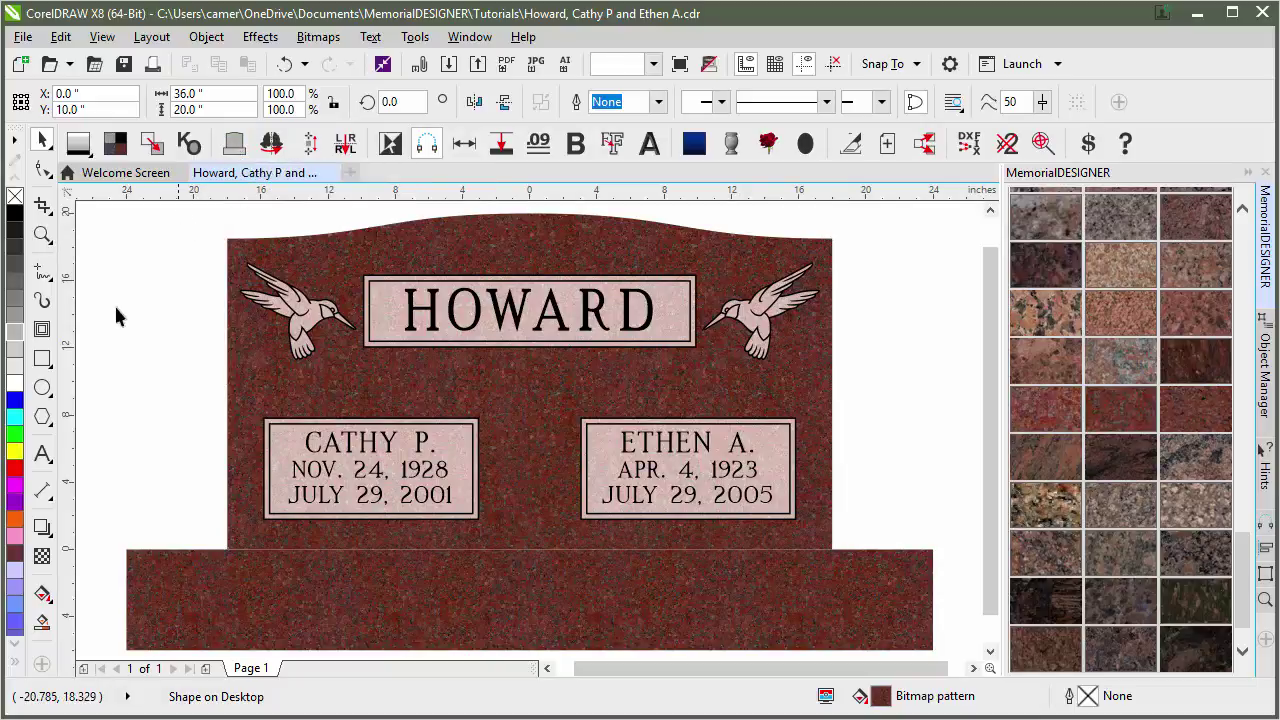
Step: Draw a rectangle about 6.13 by 2.44 inches beside the tablet, filled with 10% Black and without an outline
{"action": "left_click", "coordinate": [45, 360]}
{"action": "left_click_drag", "start_coordinate": [95, 303], "coordinate": [199, 346]}
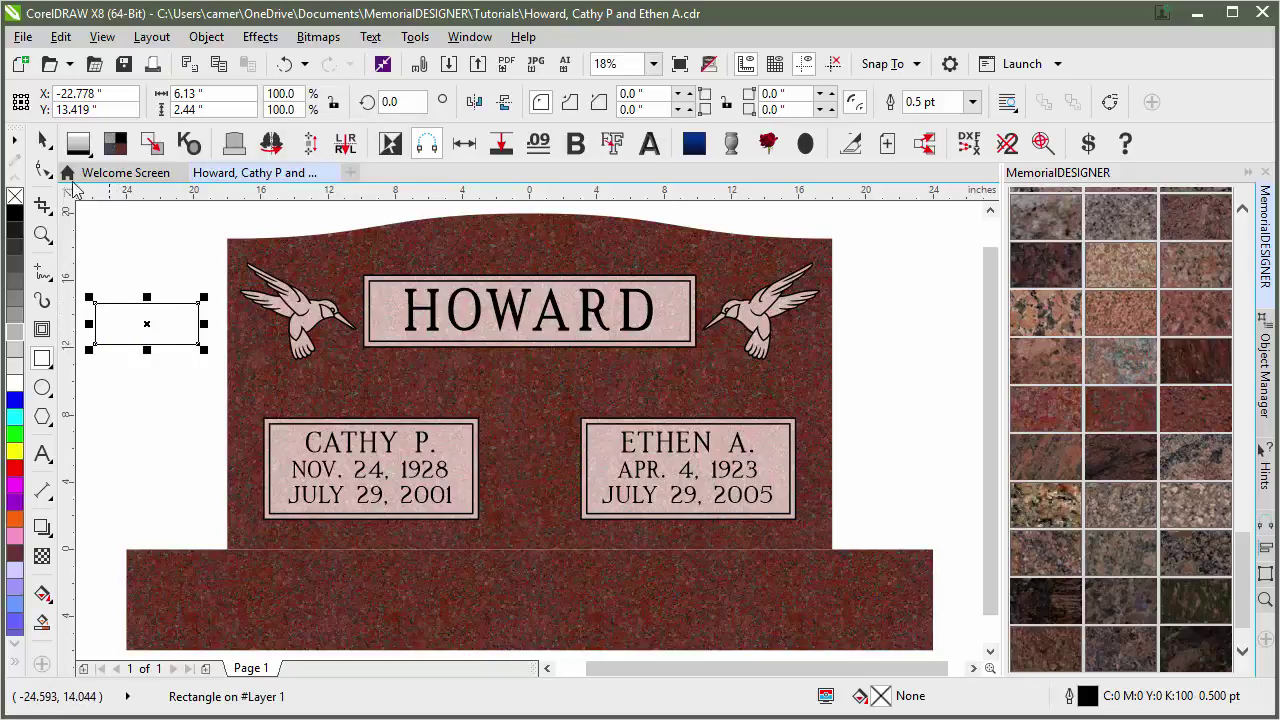
{"action": "left_click", "coordinate": [42, 140]}
{"action": "left_click_drag", "start_coordinate": [15, 352], "coordinate": [136, 305]}
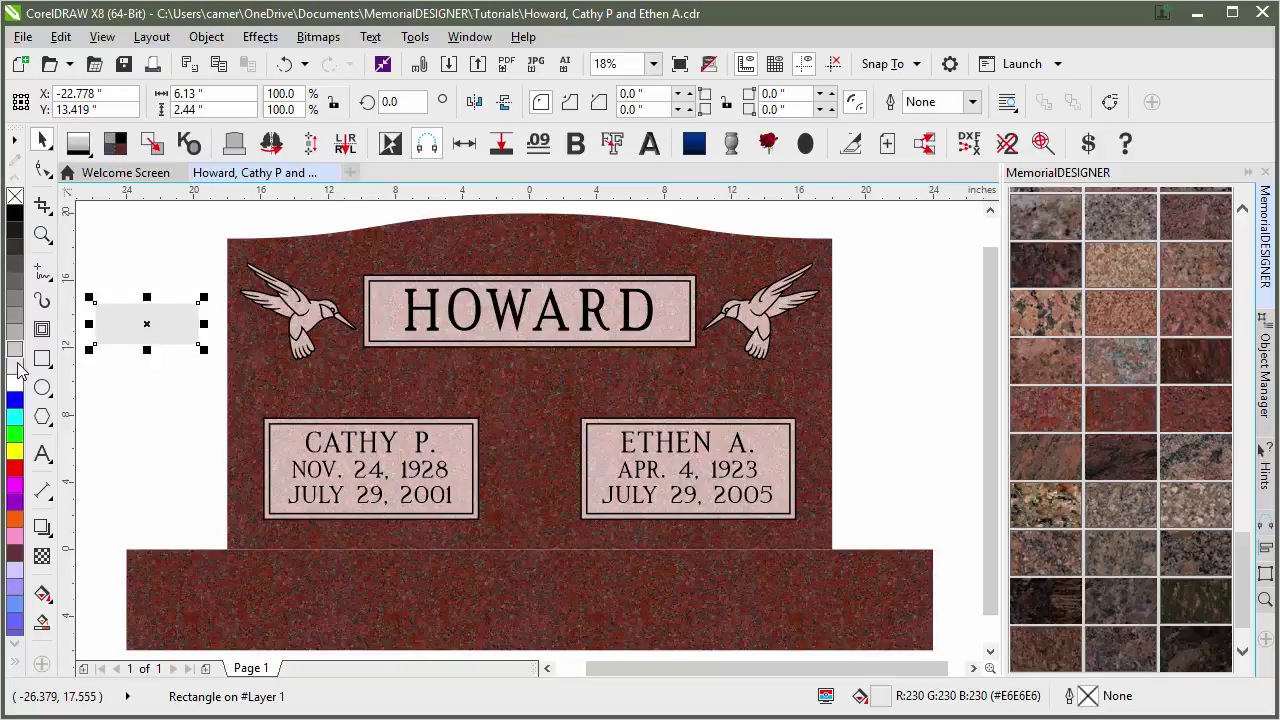
Step: Try a blue and a purple outline on the small rectangle, and remove its outline
{"action": "right_click", "coordinate": [15, 408]}
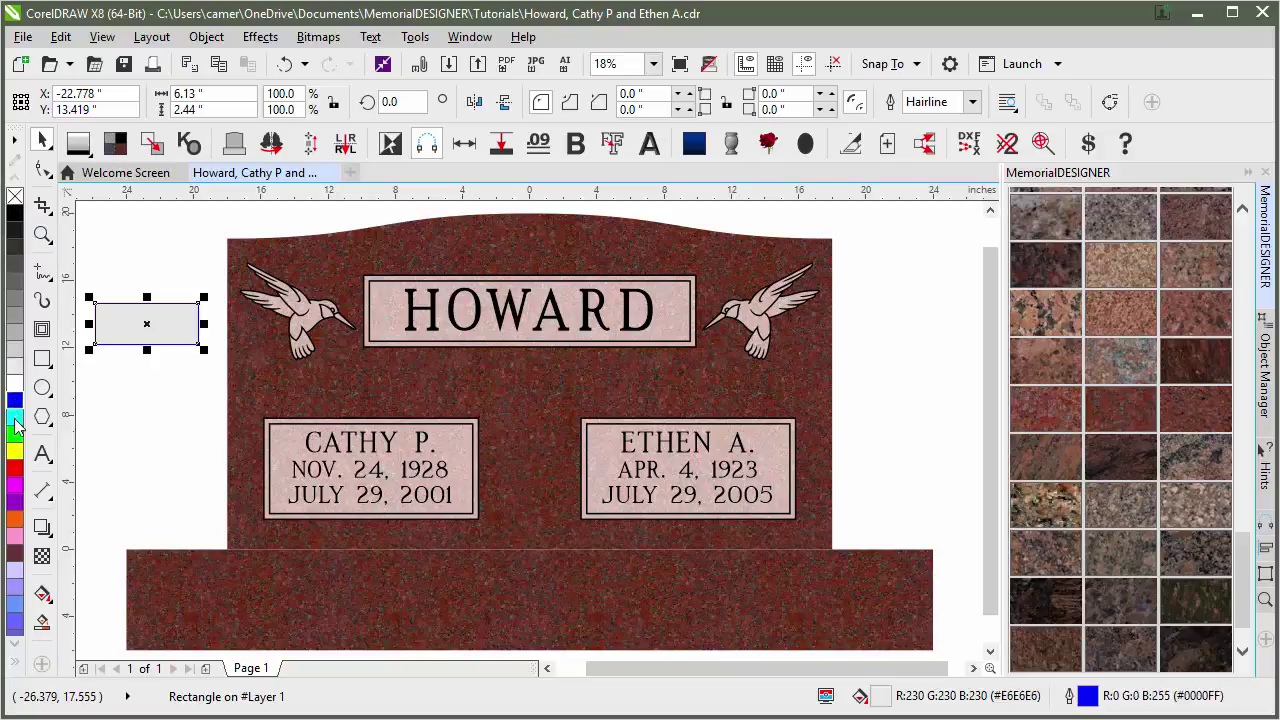
{"action": "right_click", "coordinate": [15, 500]}
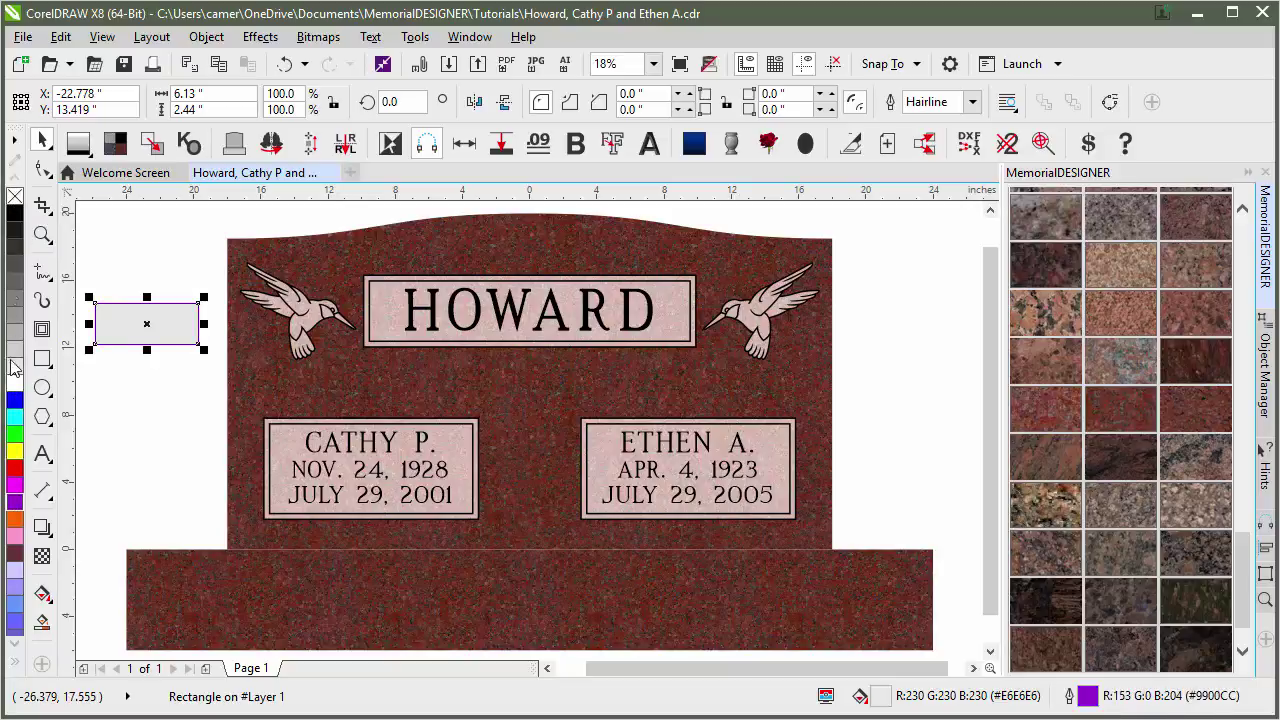
{"action": "right_click", "coordinate": [15, 198]}
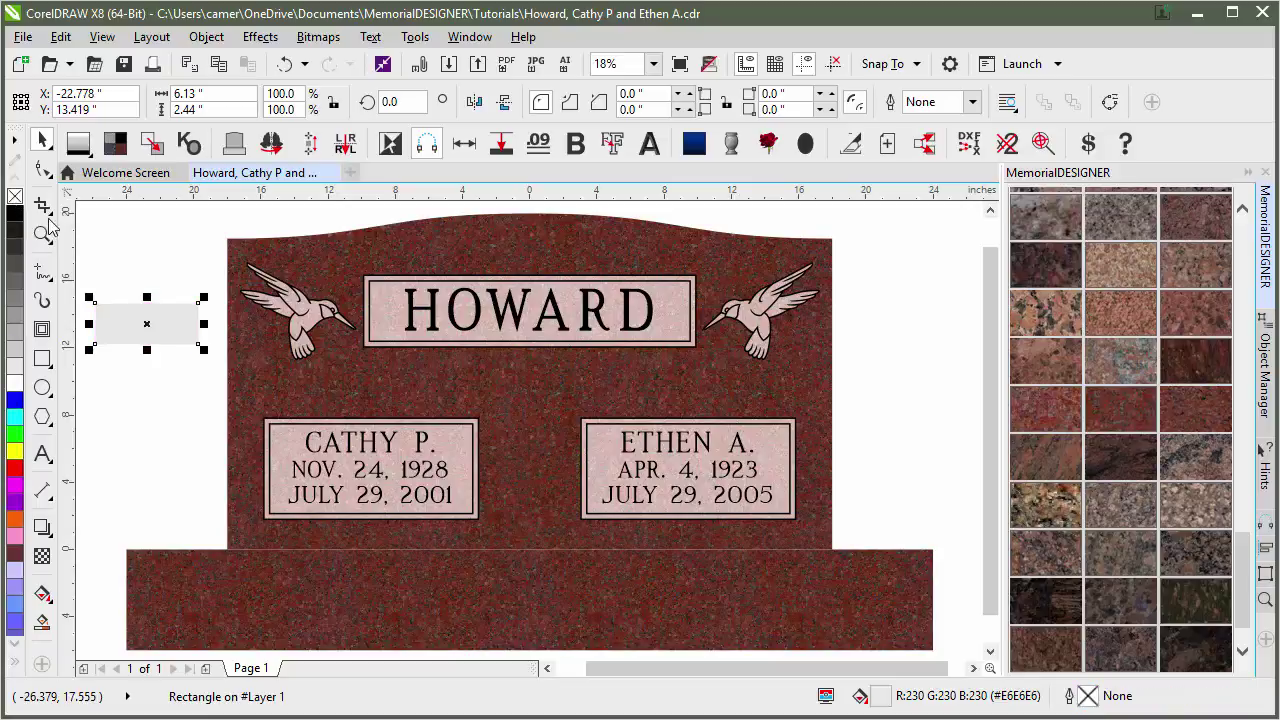
{"action": "left_click", "coordinate": [148, 289]}
{"action": "left_click", "coordinate": [158, 304]}
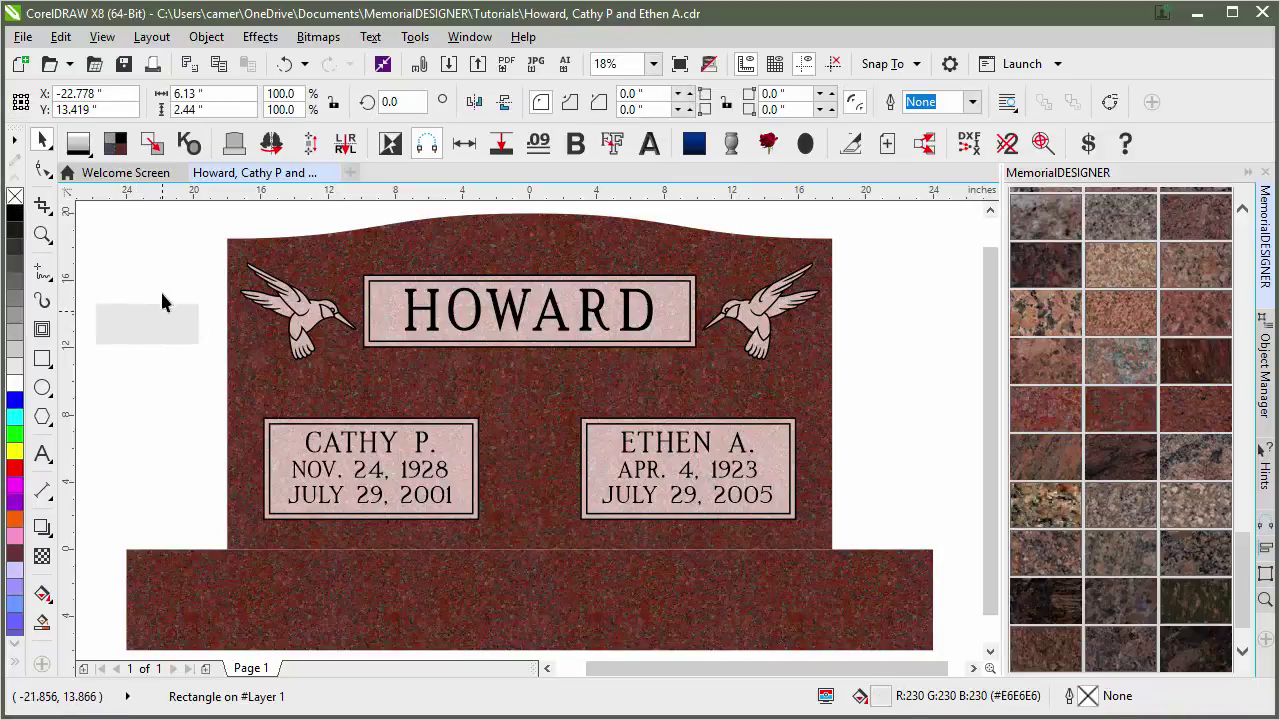
{"action": "left_click", "coordinate": [78, 143]}
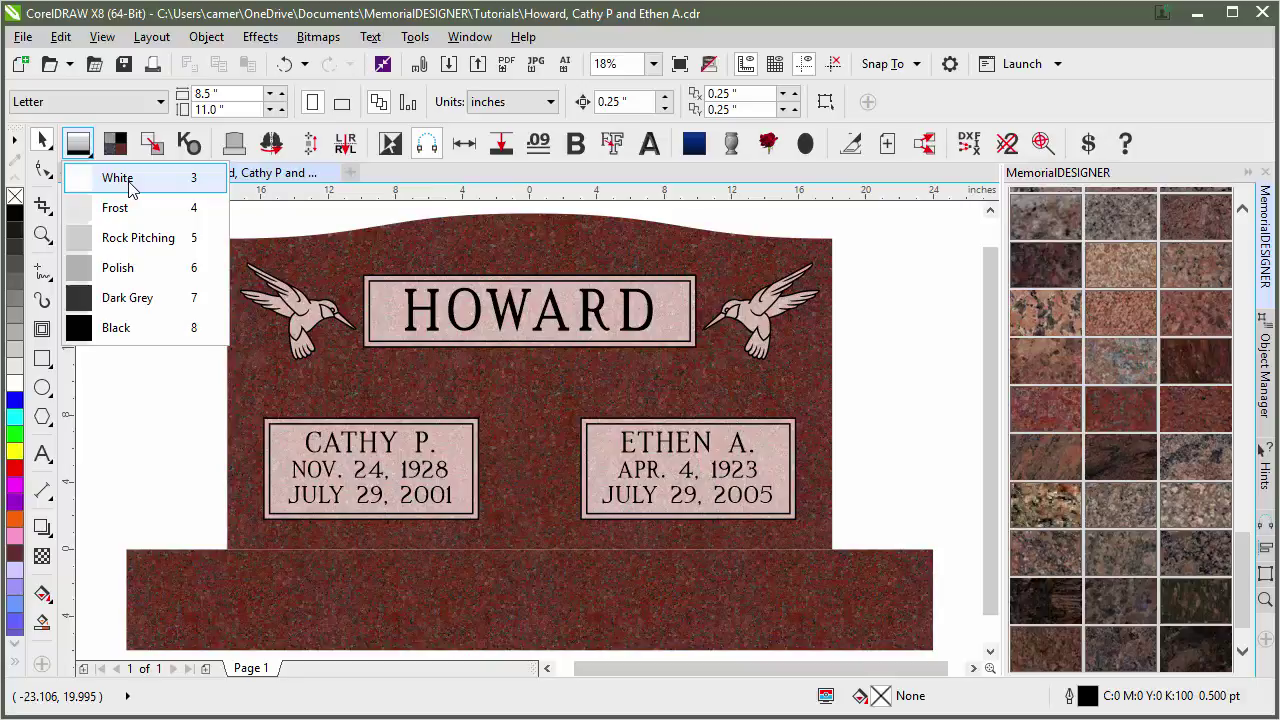
{"action": "left_click", "coordinate": [292, 226]}
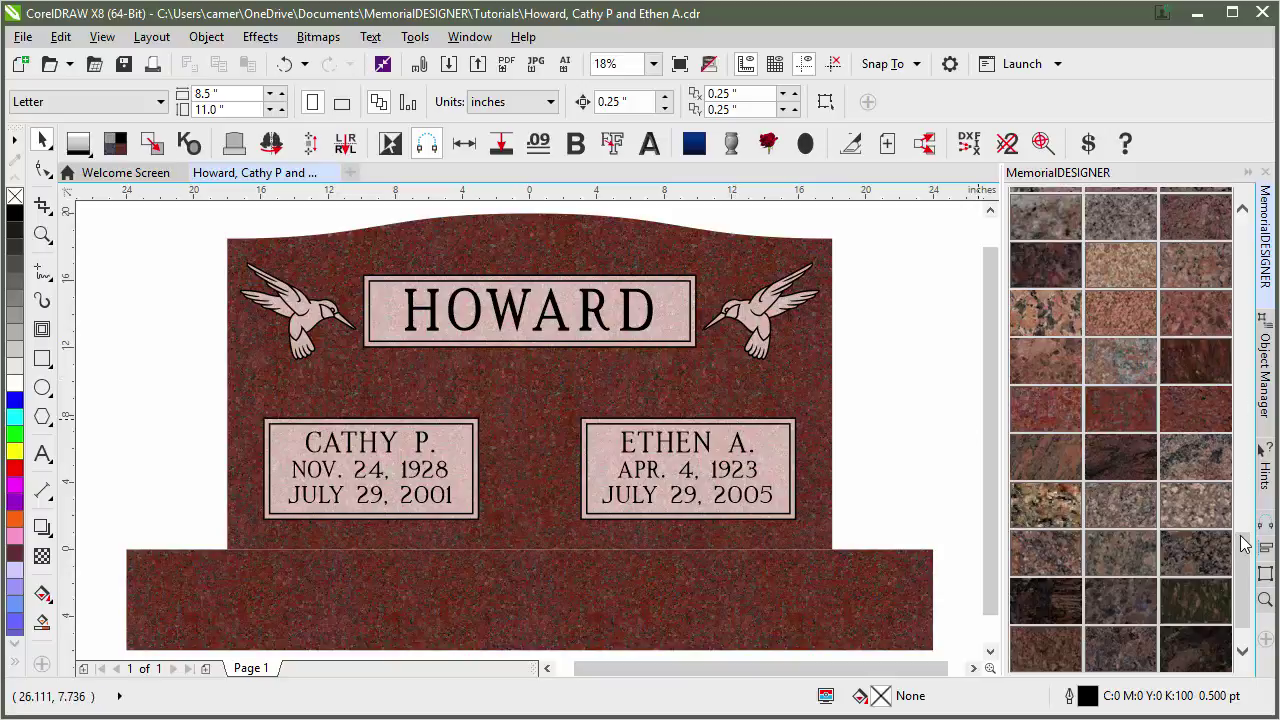
Step: Reset the granite-filled design to its grey base colours and fill the base with 20% Black
{"action": "scroll", "coordinate": [1243, 545], "scroll_direction": "down", "scroll_amount": 2}
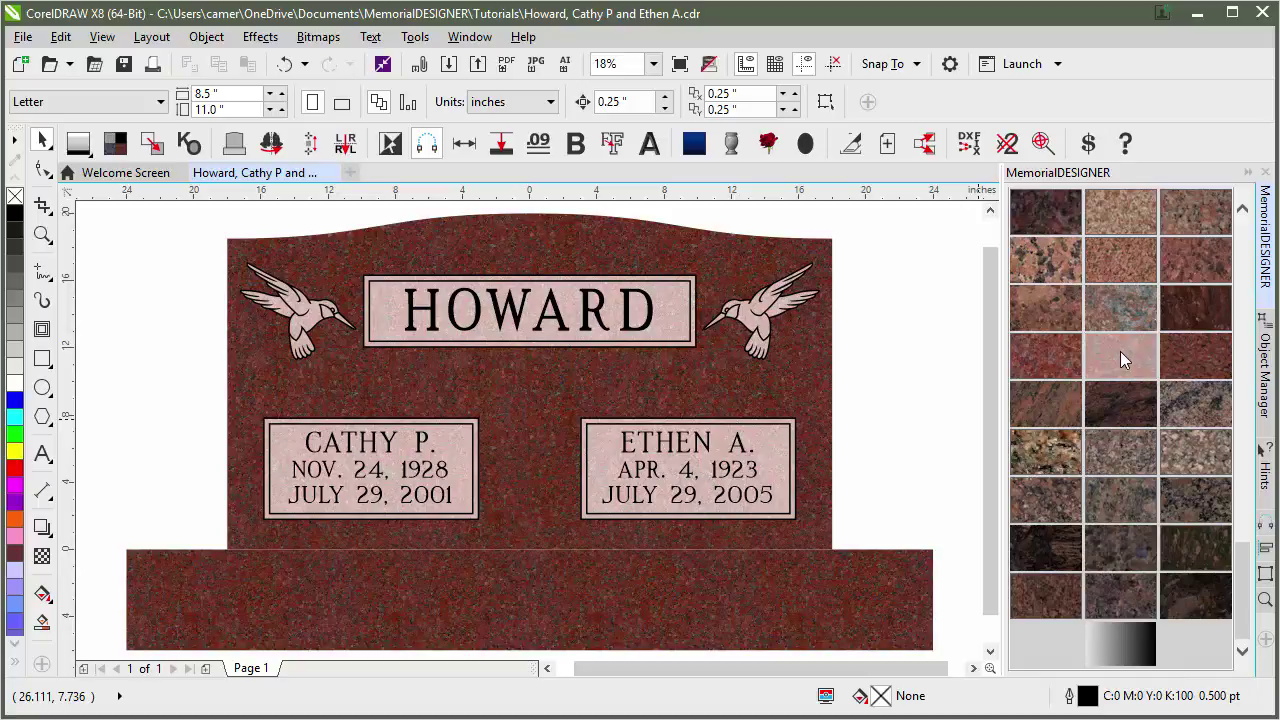
{"action": "left_click", "coordinate": [1125, 643]}
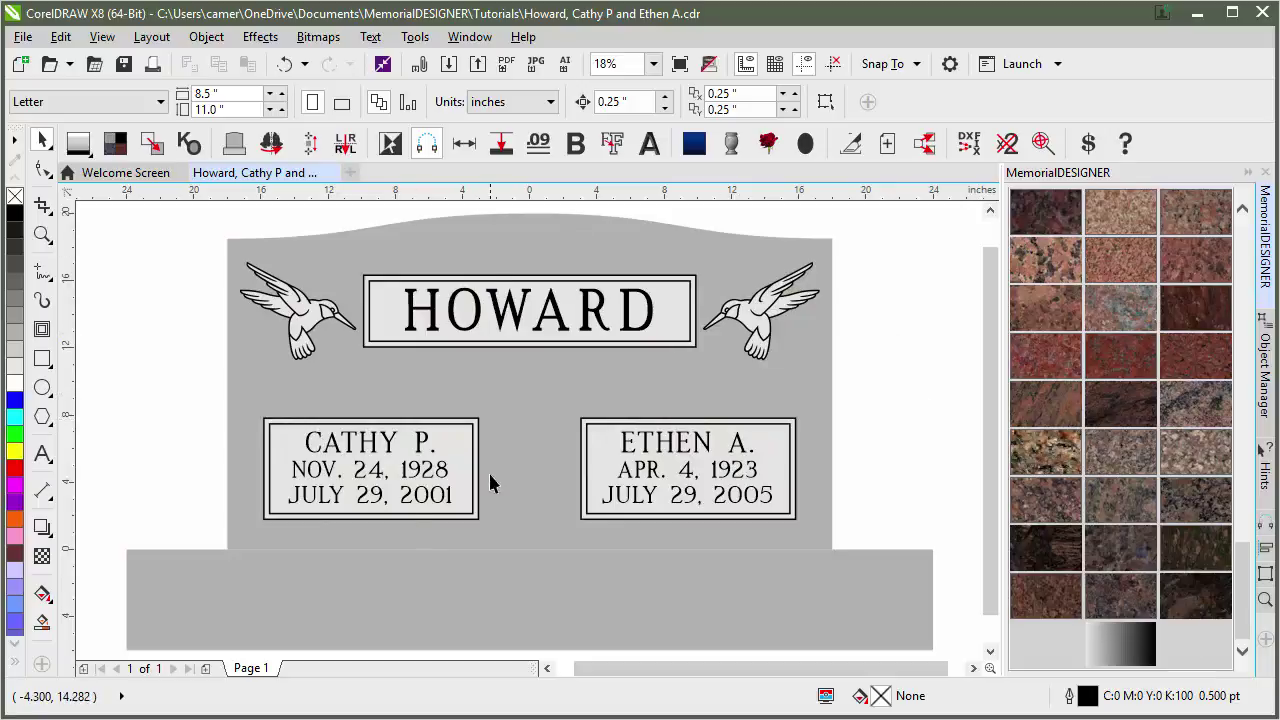
{"action": "left_click", "coordinate": [395, 578]}
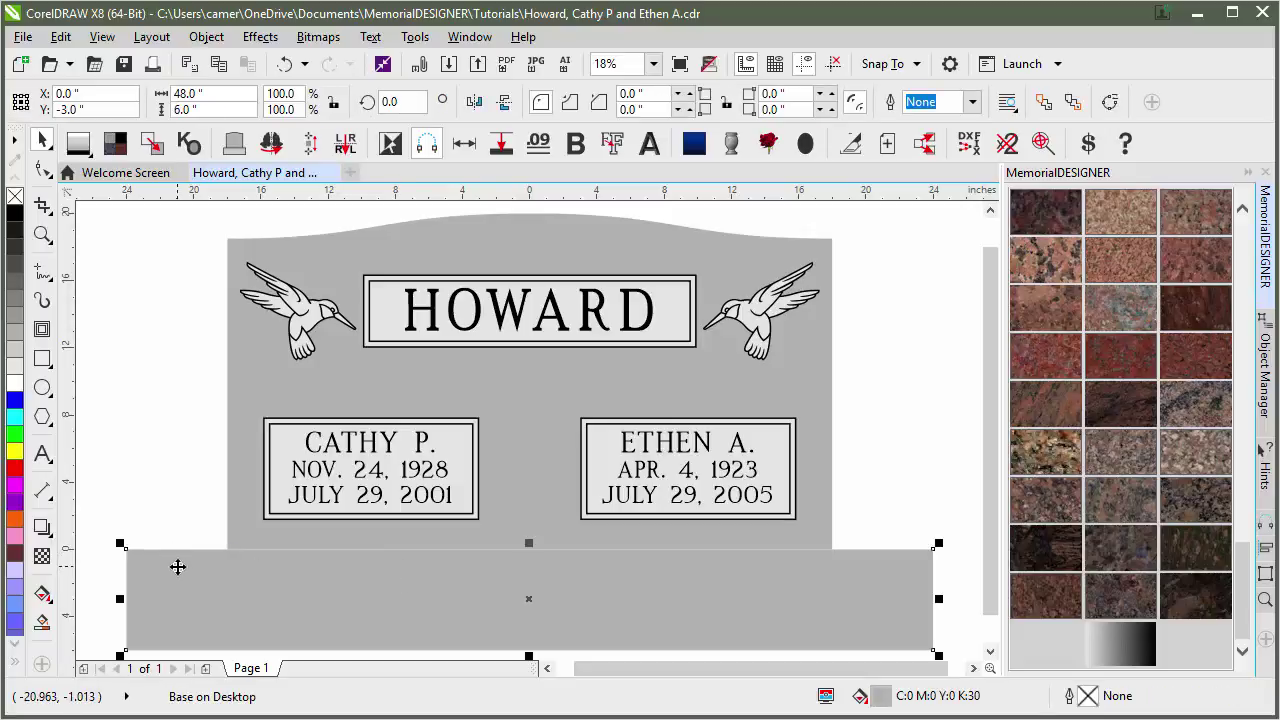
{"action": "left_click", "coordinate": [16, 352]}
{"action": "left_click", "coordinate": [174, 455]}
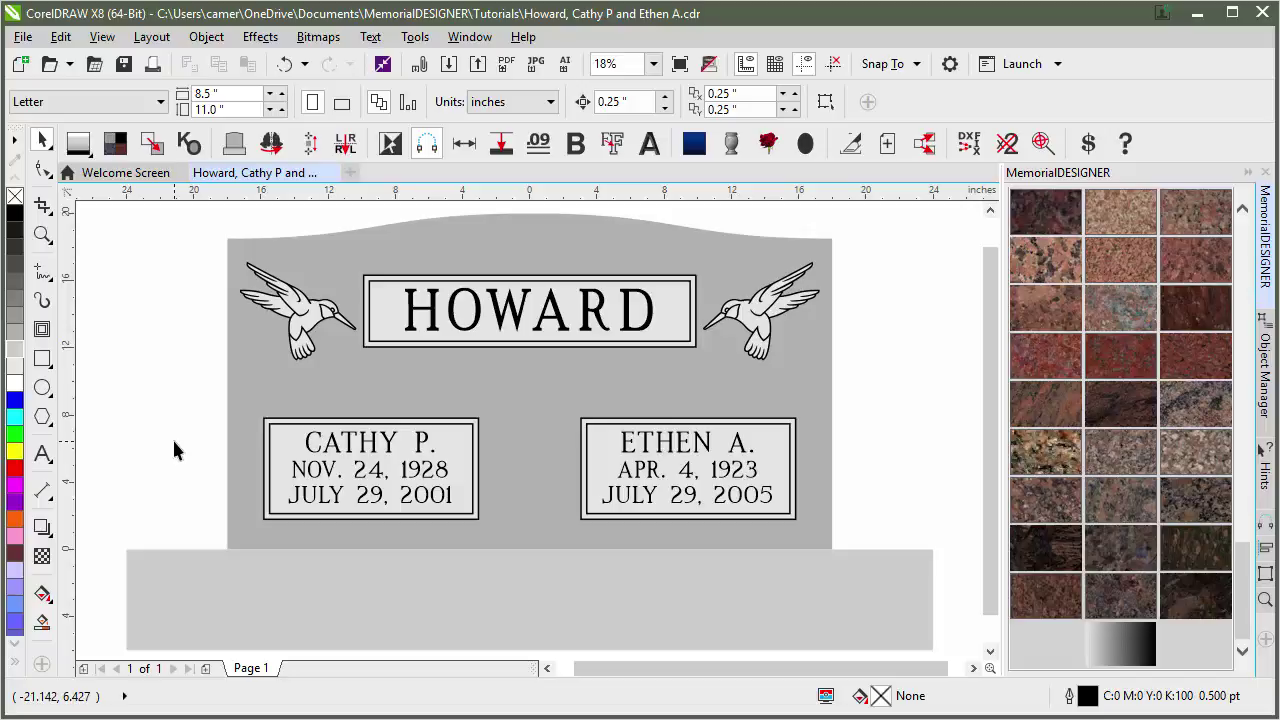
Step: Draw a rectangle 48 inches wide across the upper part of the base and set its height to 1.5 inches
{"action": "left_click", "coordinate": [43, 360]}
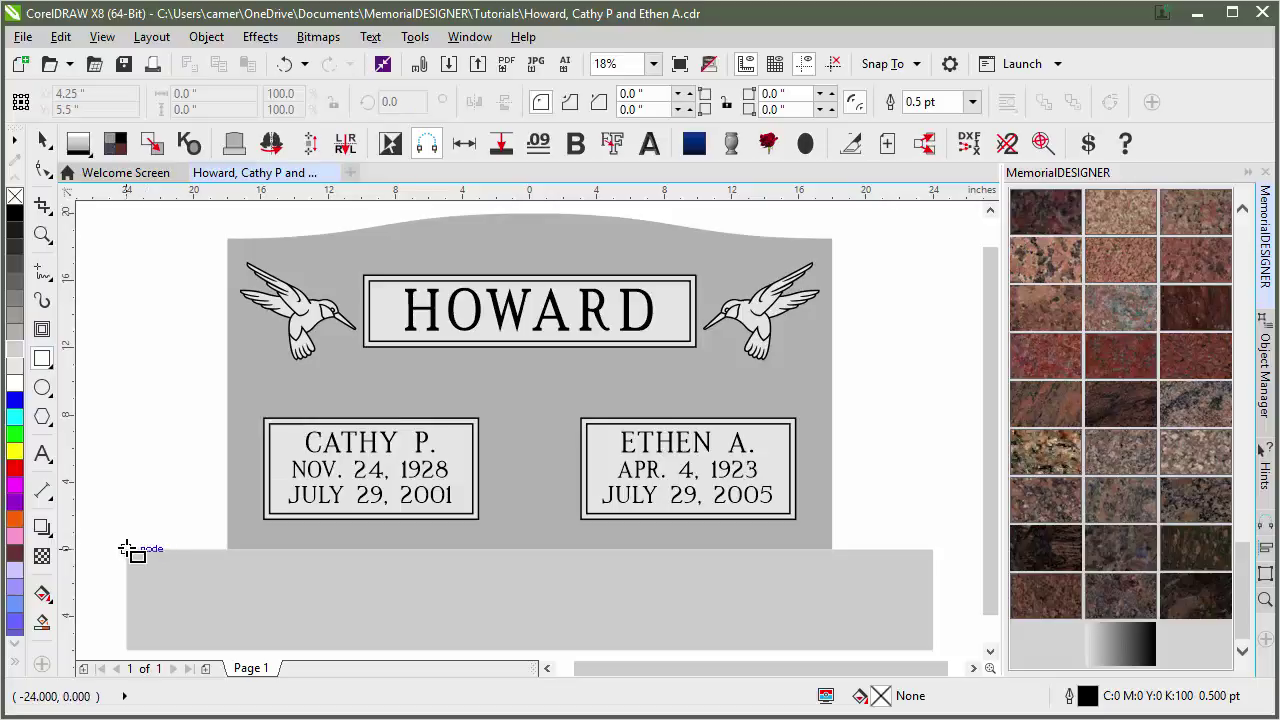
{"action": "left_click_drag", "start_coordinate": [120, 549], "coordinate": [932, 589]}
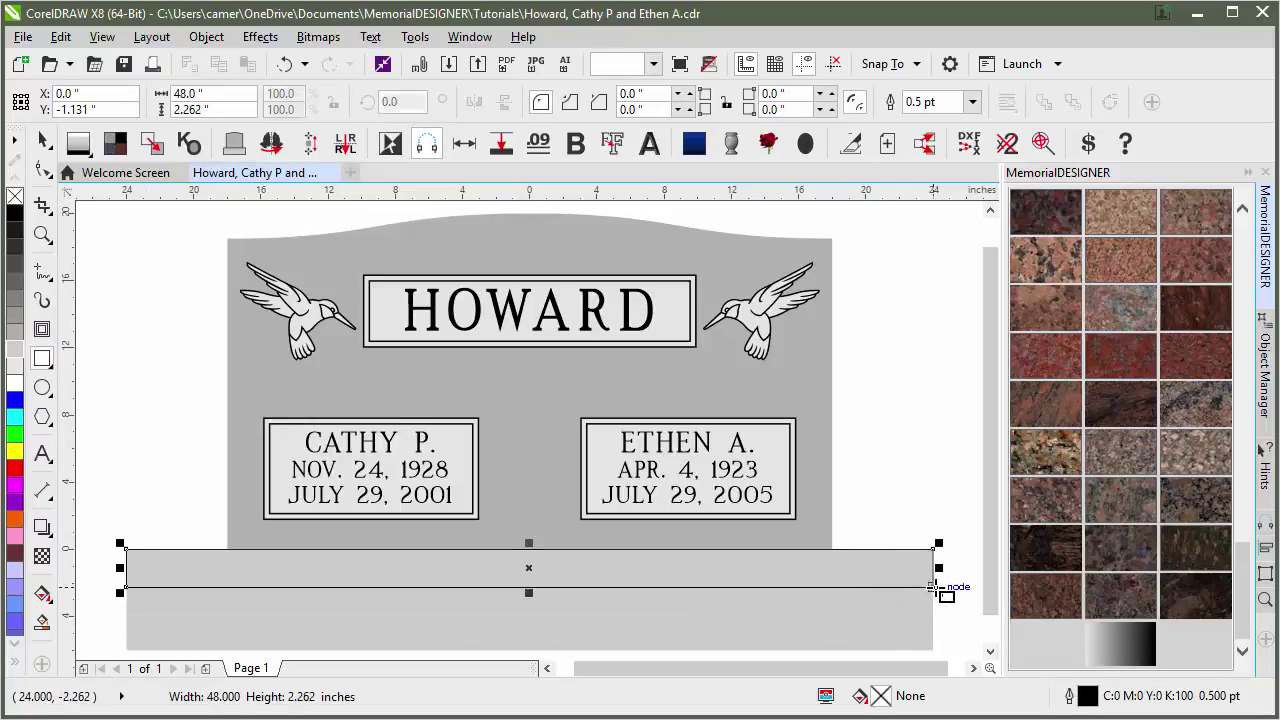
{"action": "double_click", "coordinate": [200, 109]}
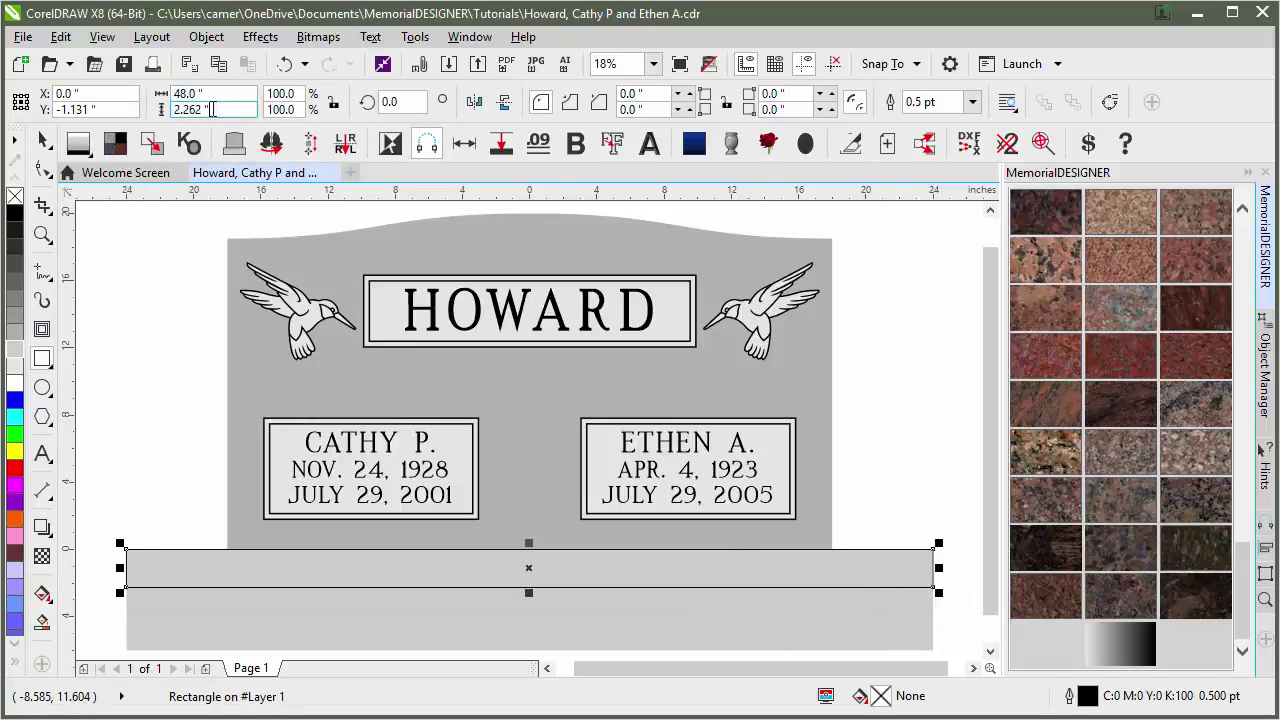
{"action": "type", "text": "1.5"}
{"action": "key", "text": "Return"}
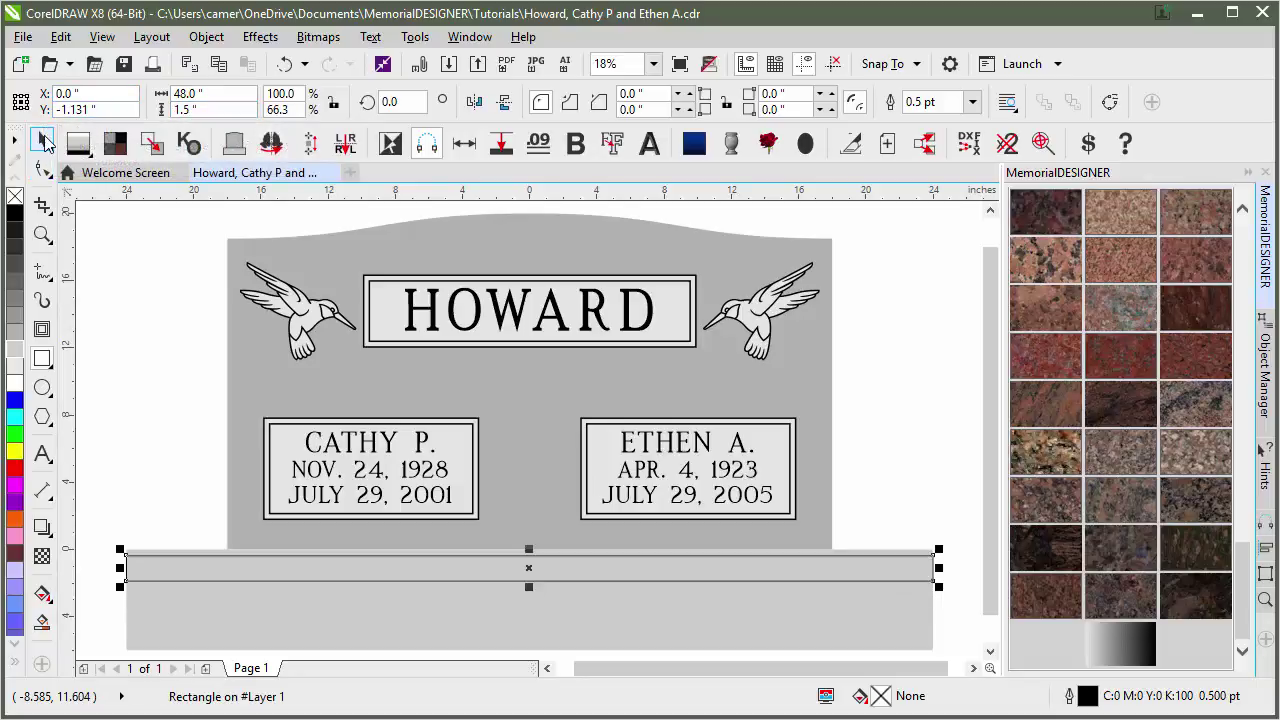
Step: Align the top edge of the 1.5-inch strip with the top edge of the base
{"action": "left_click", "coordinate": [41, 144]}
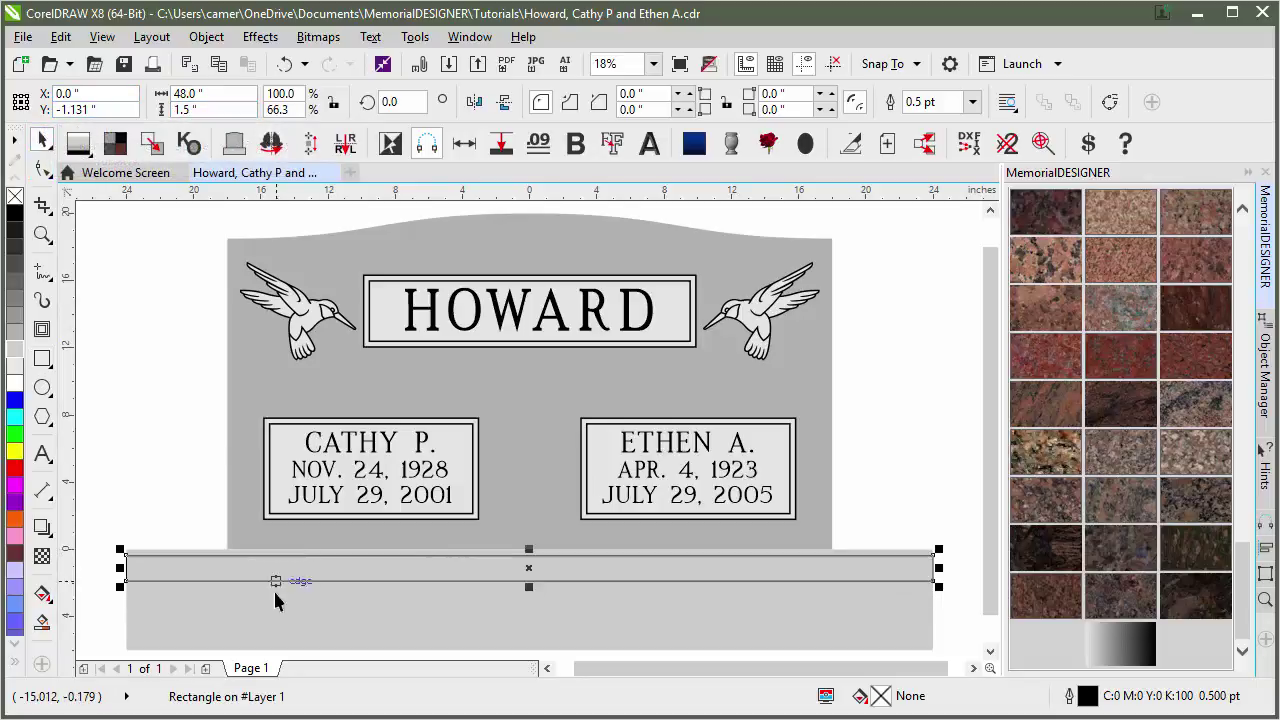
{"action": "left_click", "coordinate": [366, 607], "text": "shift"}
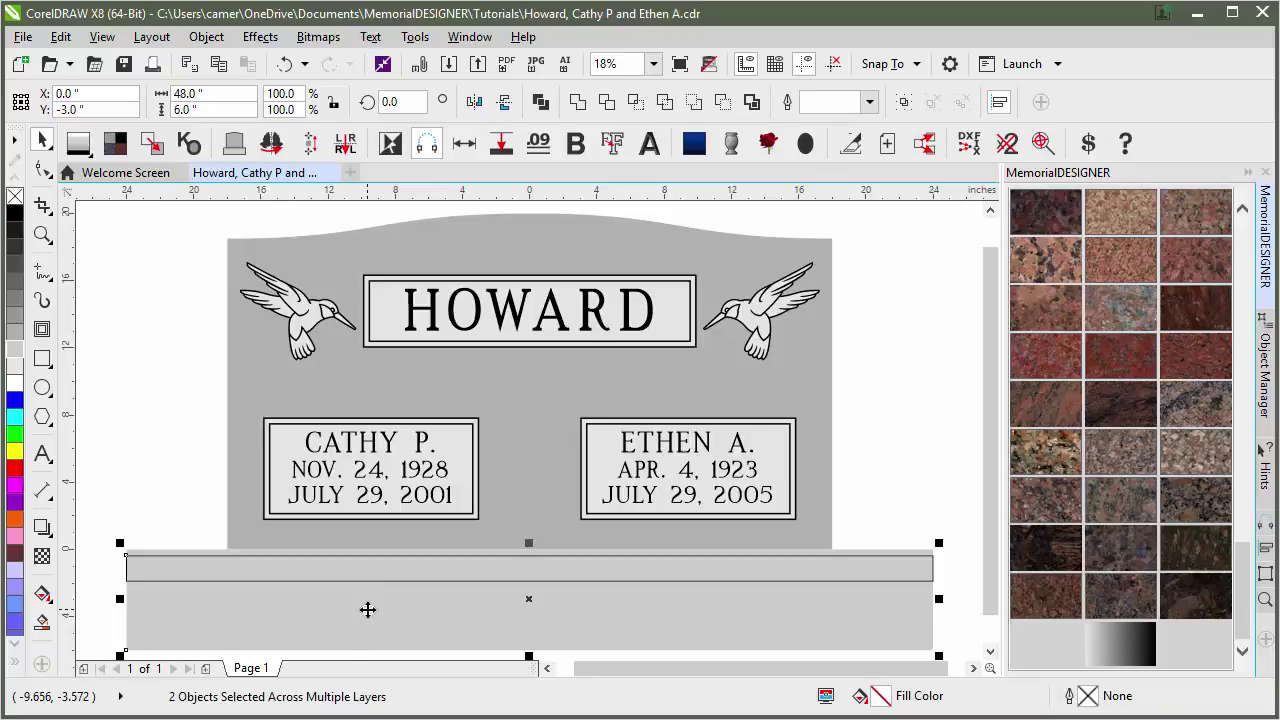
{"action": "key", "text": "t"}
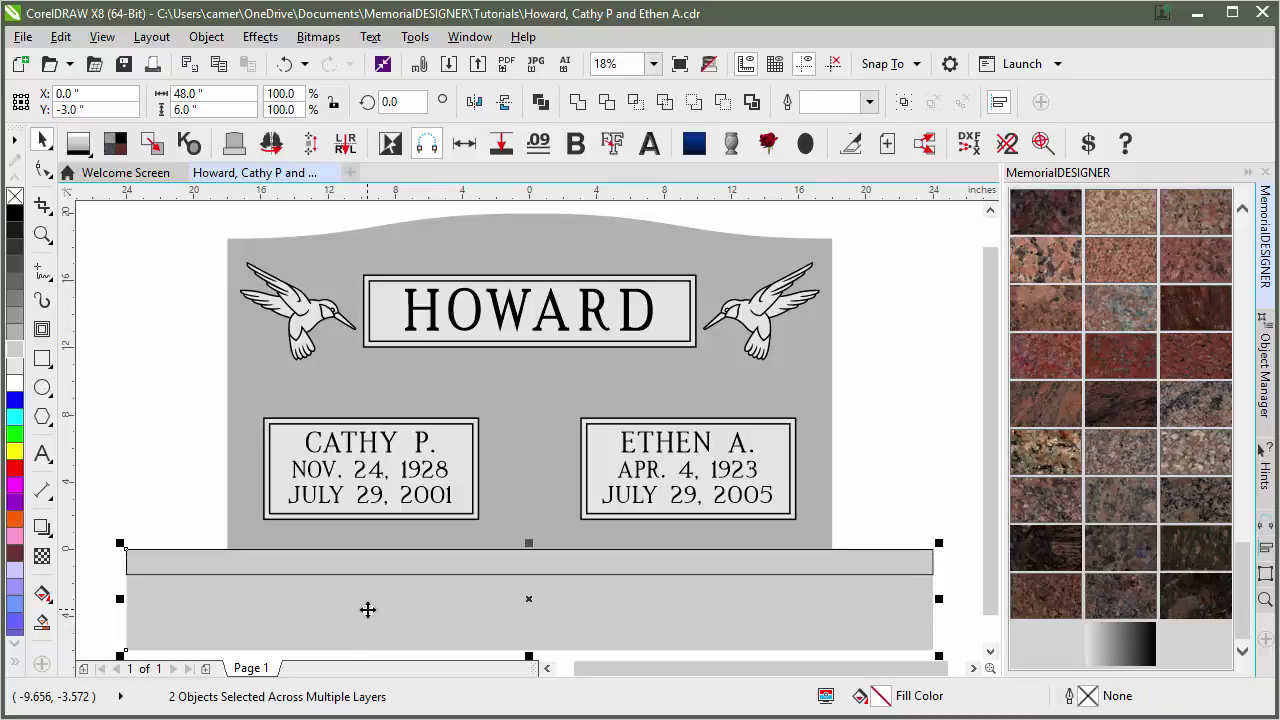
Step: Fill the strip along the top of the base with 30% Black and remove its outline
{"action": "left_click", "coordinate": [170, 531]}
{"action": "left_click", "coordinate": [155, 558]}
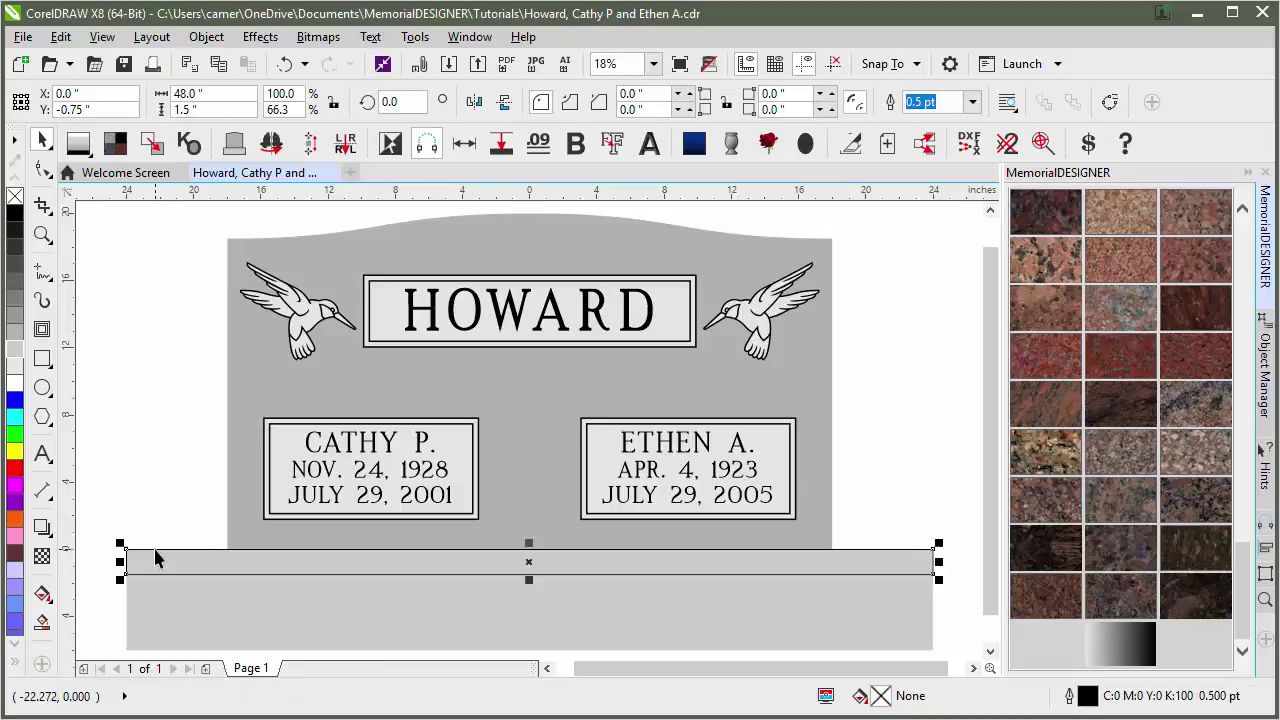
{"action": "left_click", "coordinate": [17, 338]}
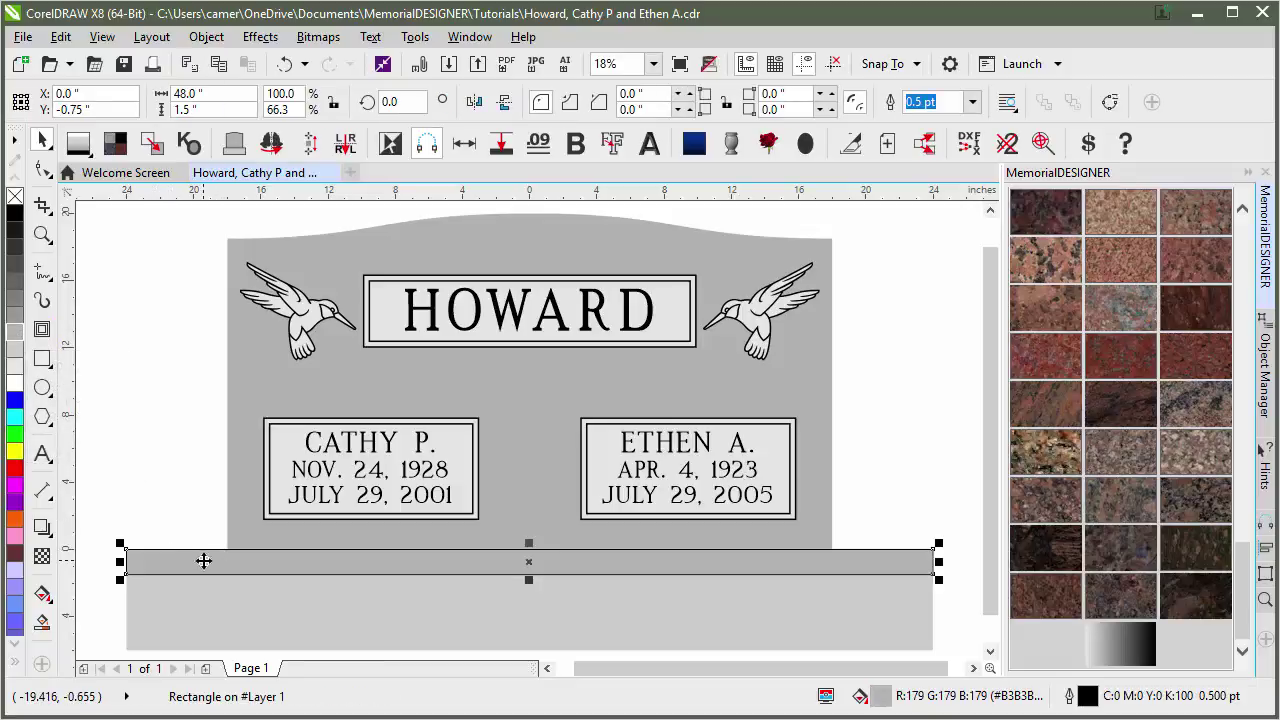
{"action": "right_click", "coordinate": [14, 198]}
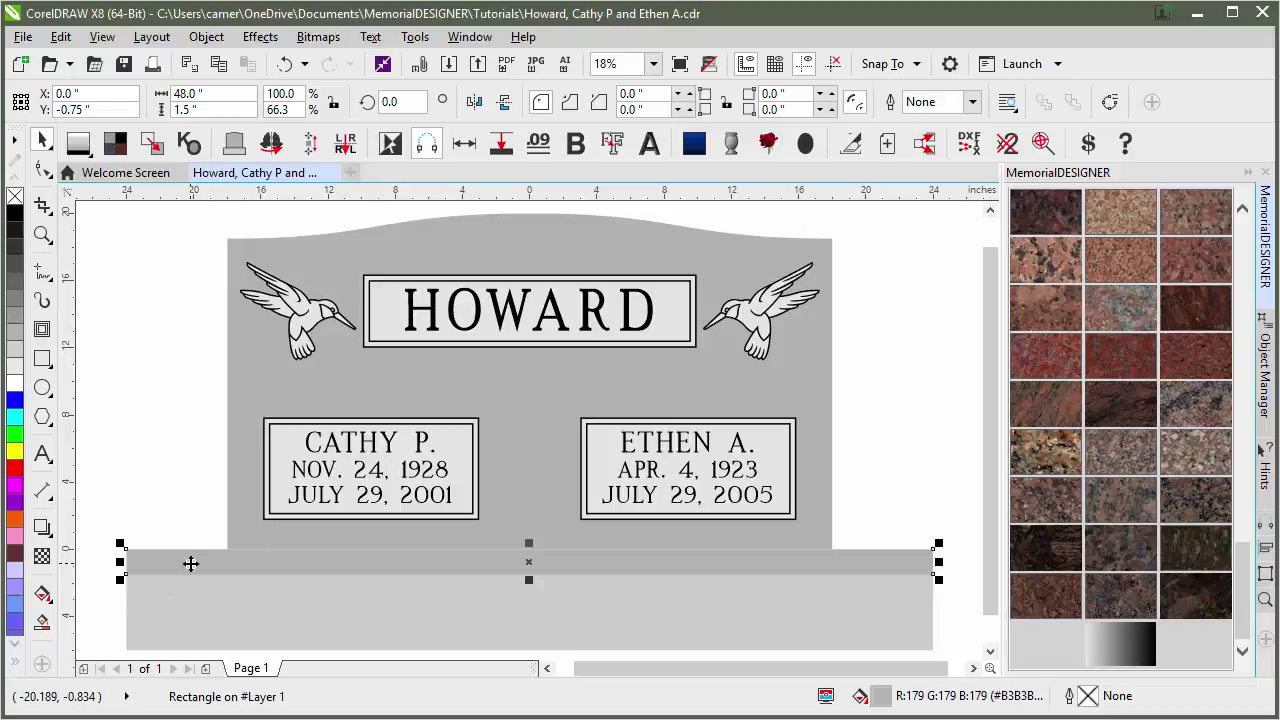
{"action": "left_click", "coordinate": [181, 479]}
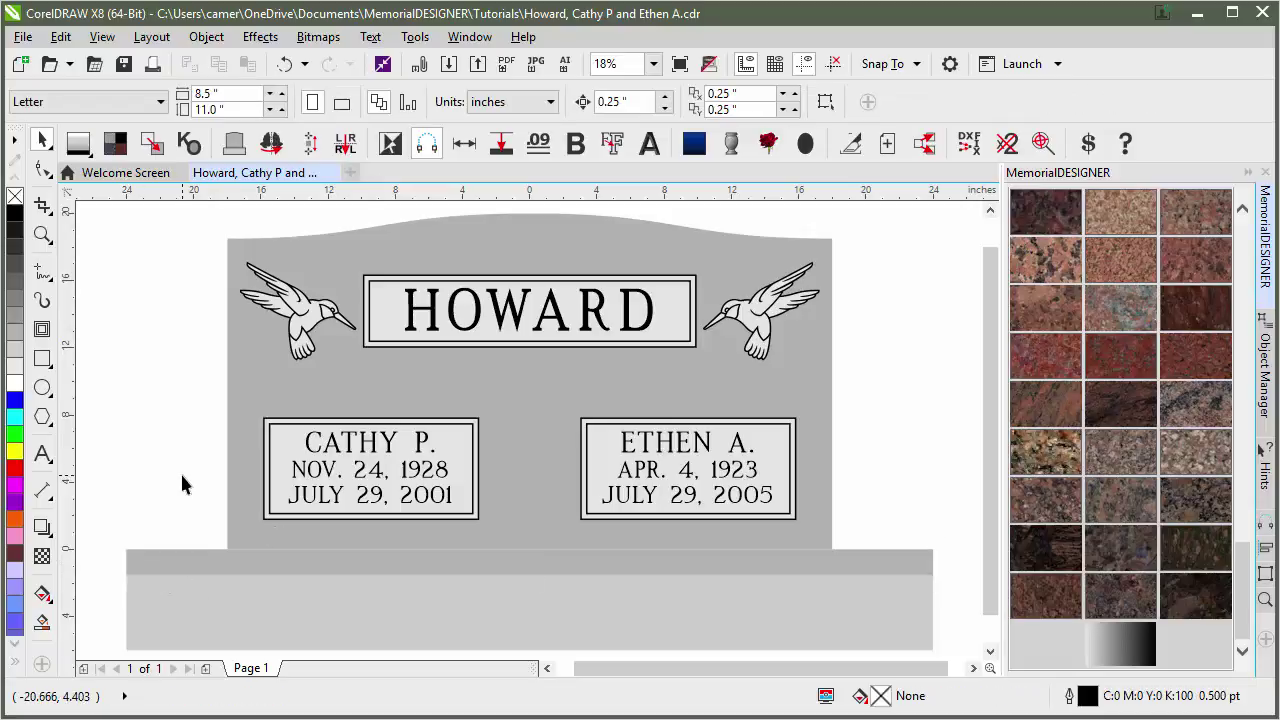
Step: Draw a closed freehand bulge about 0.26 by 4.5 inches along the base's left edge, from below the strip to the bottom corner
{"action": "left_click", "coordinate": [42, 272]}
{"action": "left_click", "coordinate": [42, 234]}
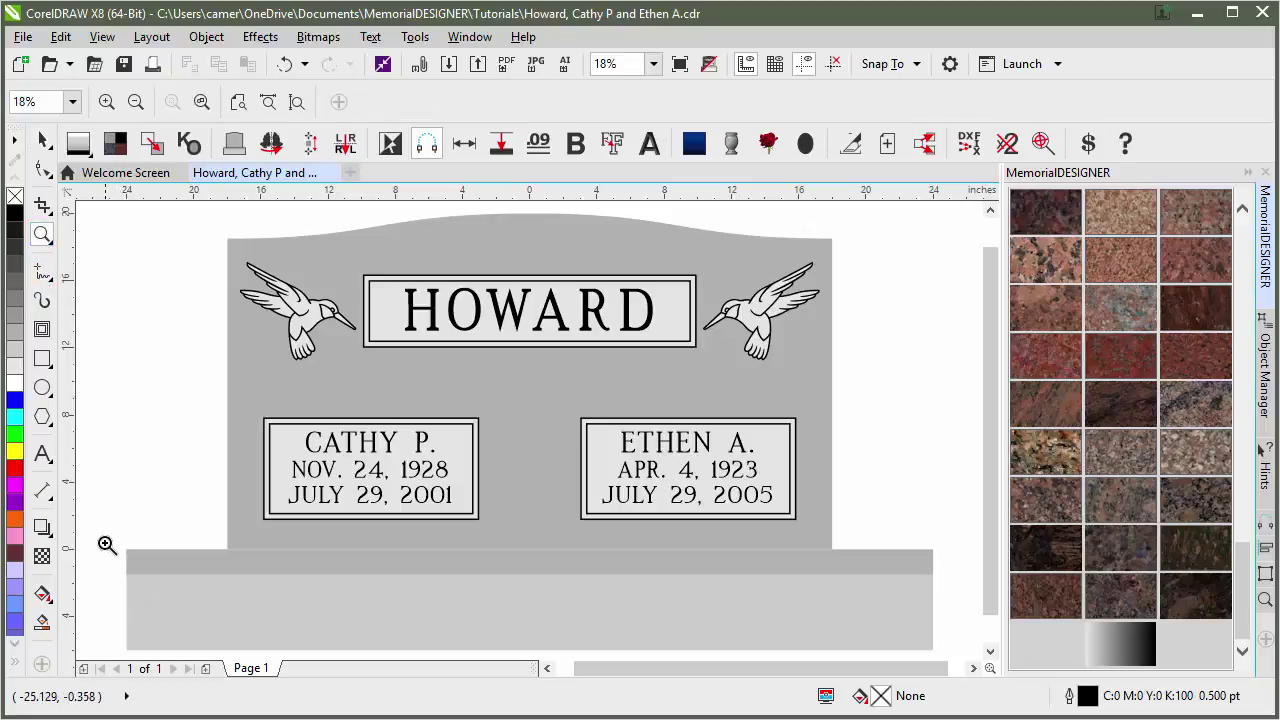
{"action": "left_click_drag", "start_coordinate": [107, 545], "coordinate": [156, 618]}
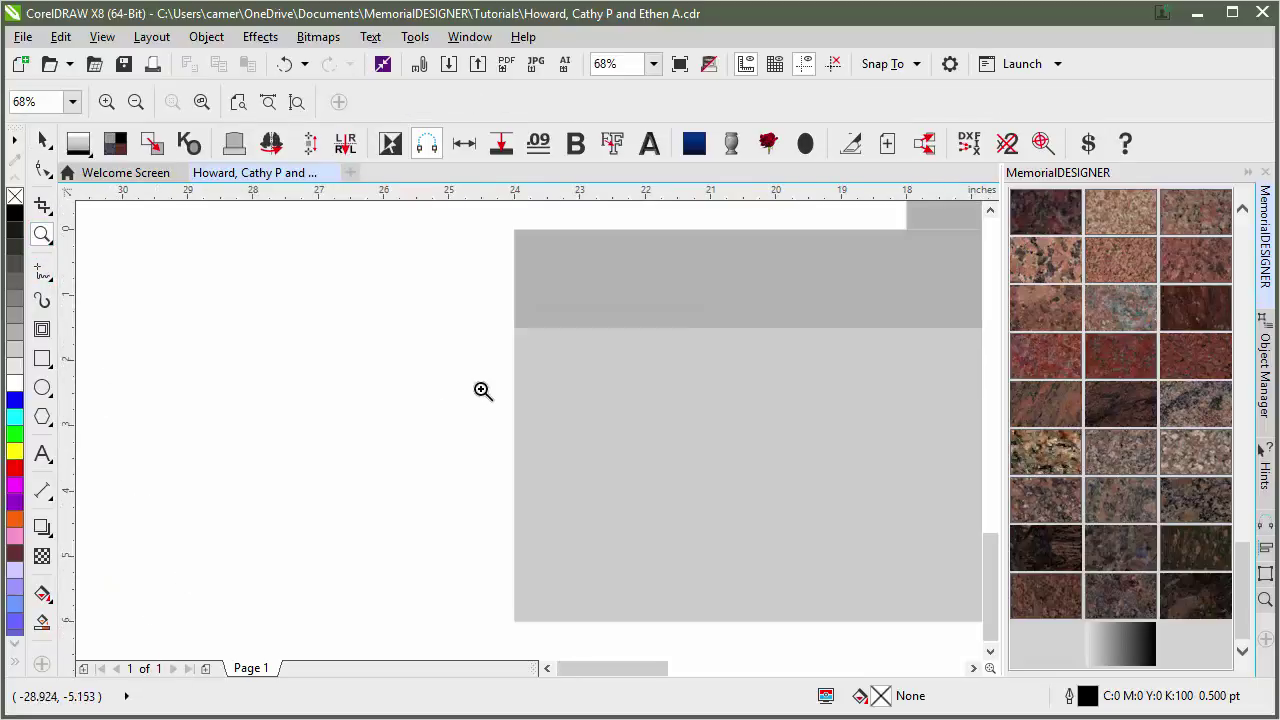
{"action": "left_click", "coordinate": [42, 300]}
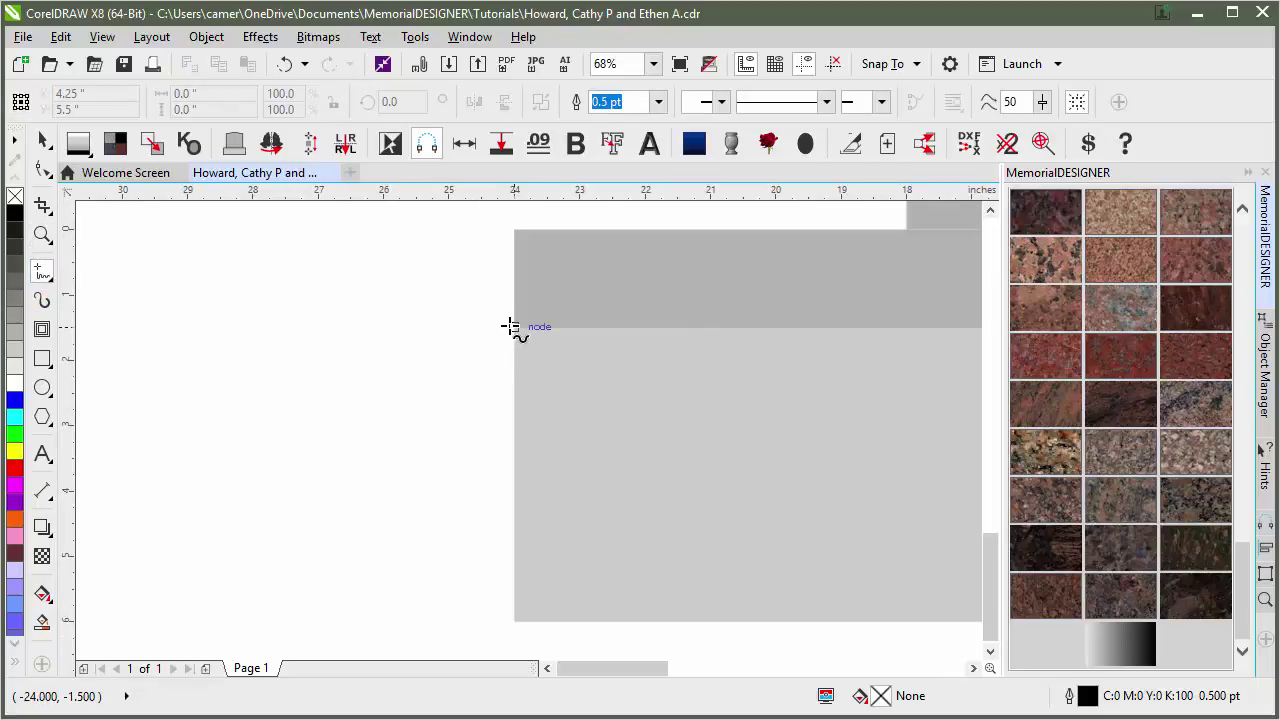
{"action": "mouse_move", "coordinate": [511, 327]}
{"action": "left_mouse_down"}
{"action": "mouse_move", "coordinate": [497, 512]}
{"action": "mouse_move", "coordinate": [507, 613]}
{"action": "left_mouse_up"}
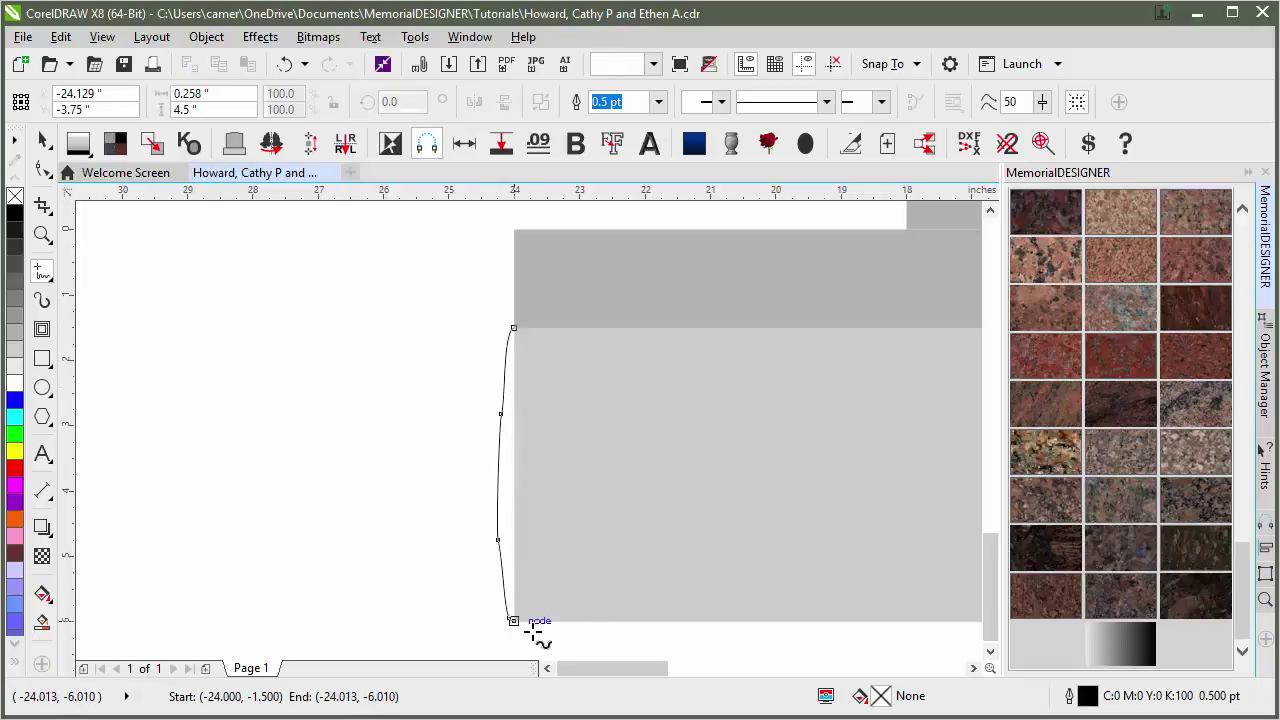
{"action": "left_click", "coordinate": [513, 616]}
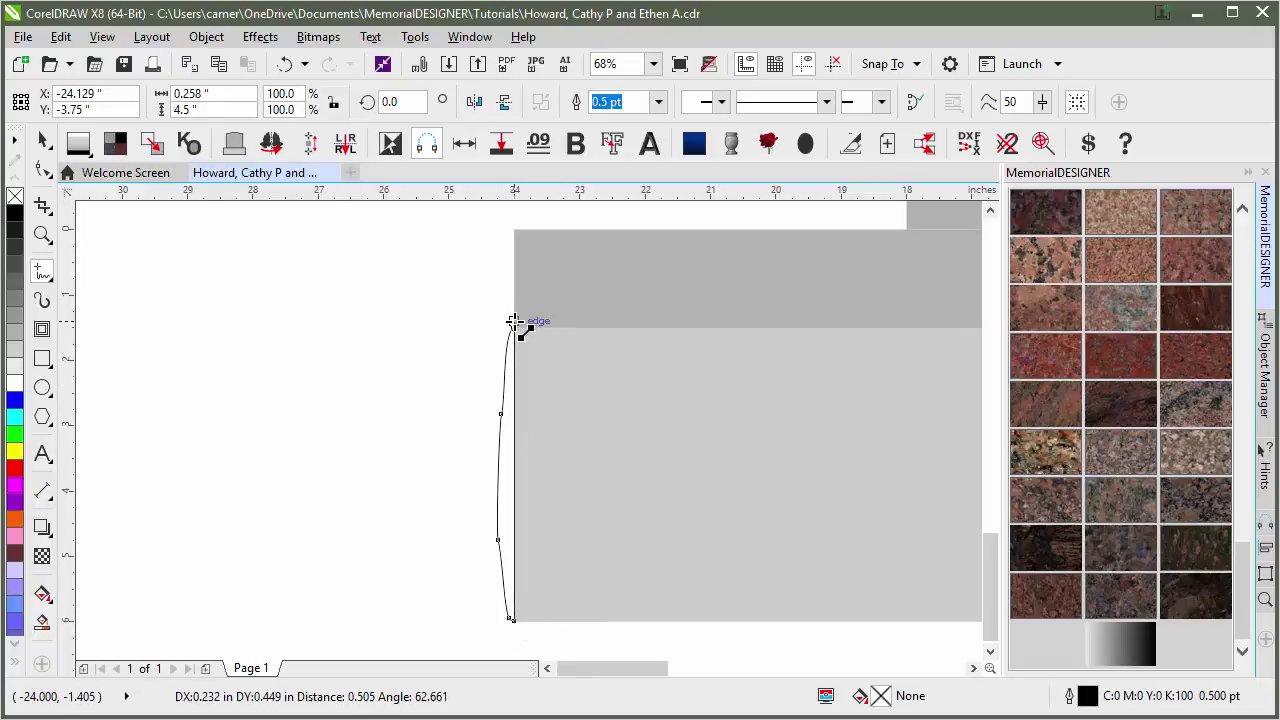
{"action": "left_click", "coordinate": [513, 327]}
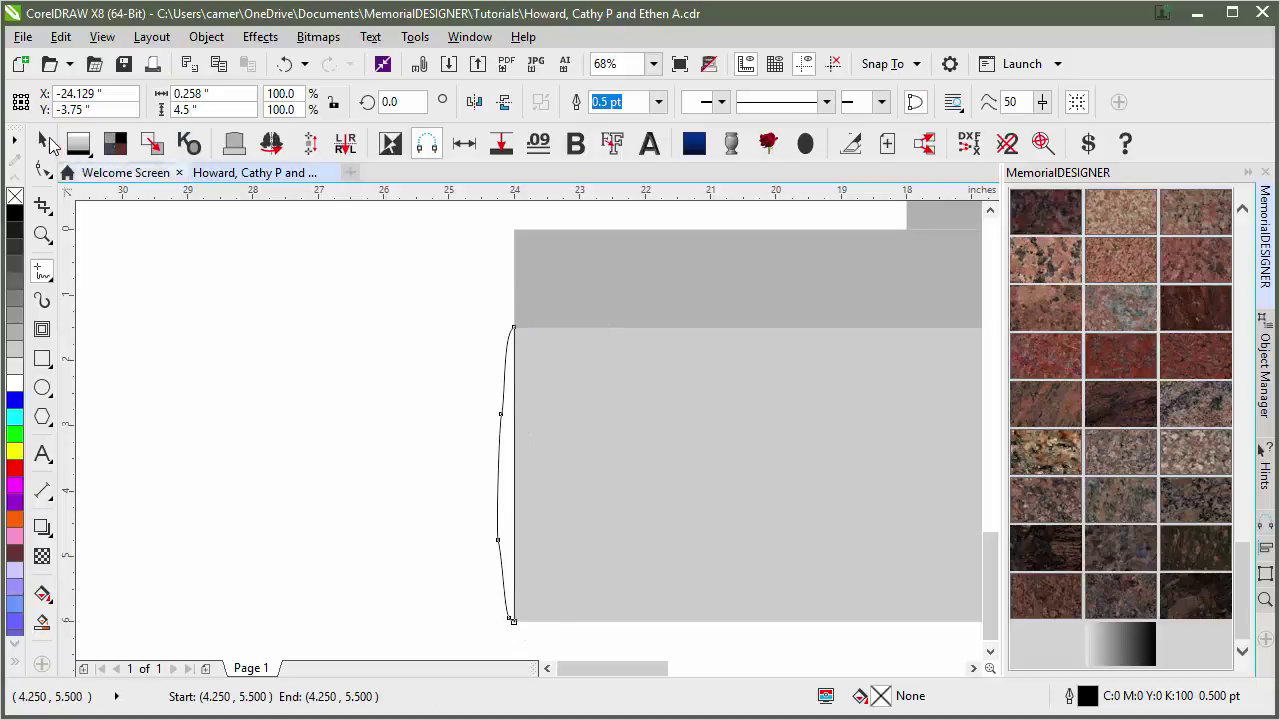
Step: Fill the bulge on the base's left edge with 20% Black and remove its outline
{"action": "left_click", "coordinate": [48, 141]}
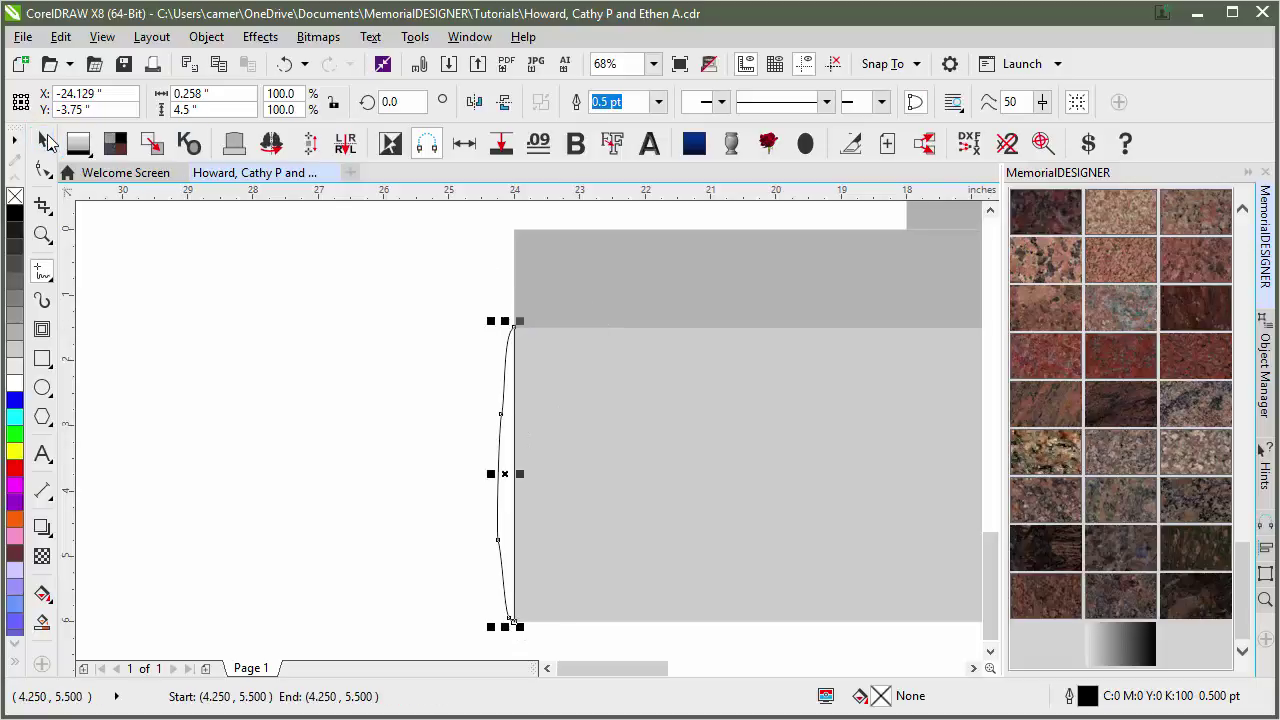
{"action": "left_click", "coordinate": [15, 347]}
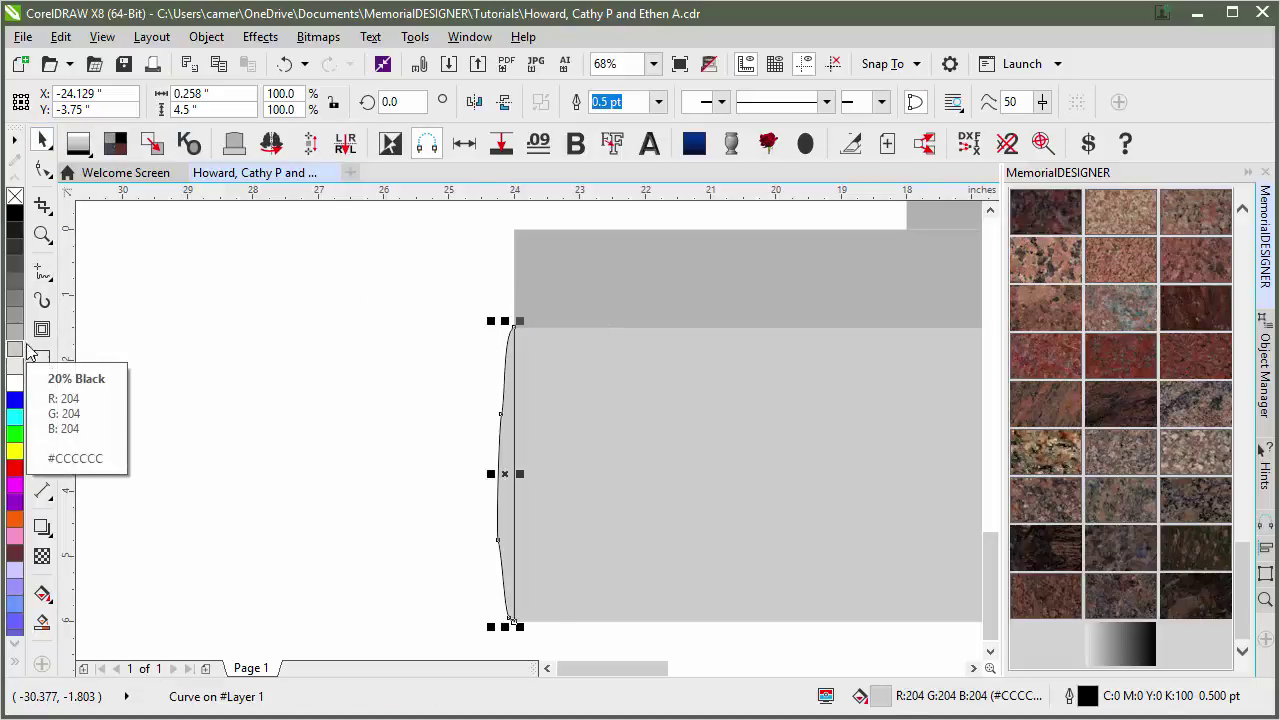
{"action": "right_click", "coordinate": [16, 198]}
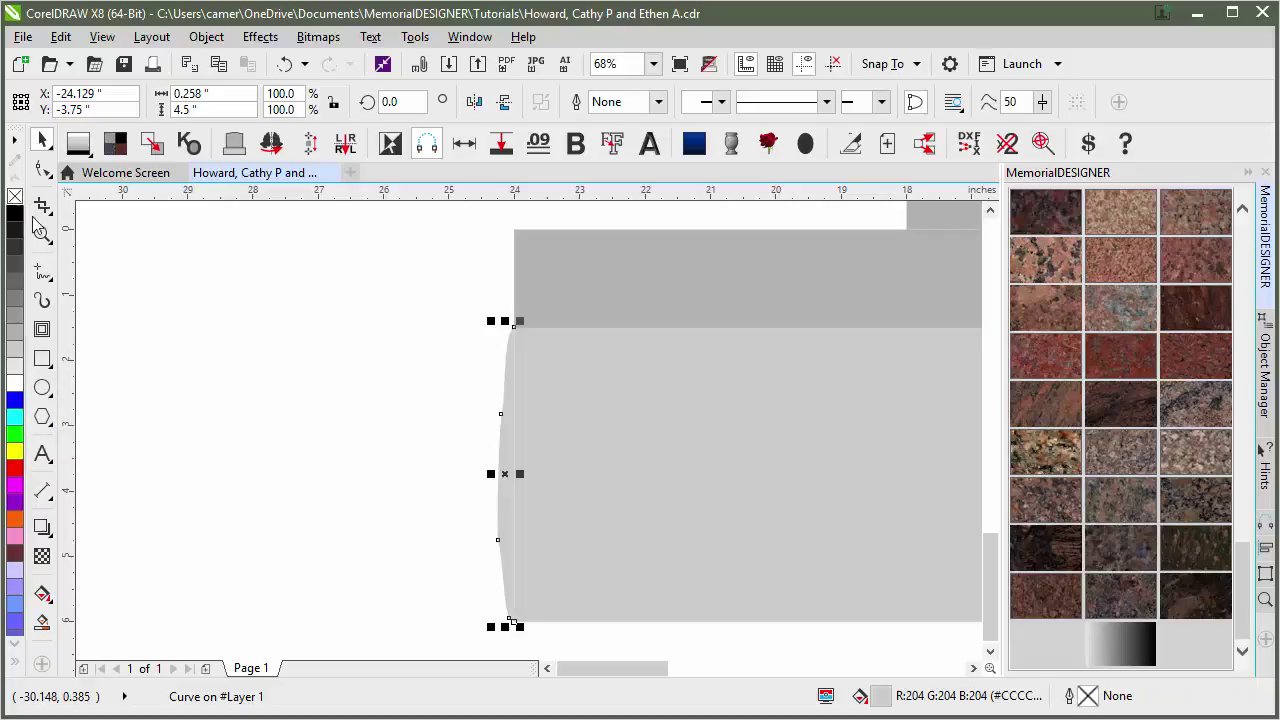
{"action": "left_click", "coordinate": [398, 453]}
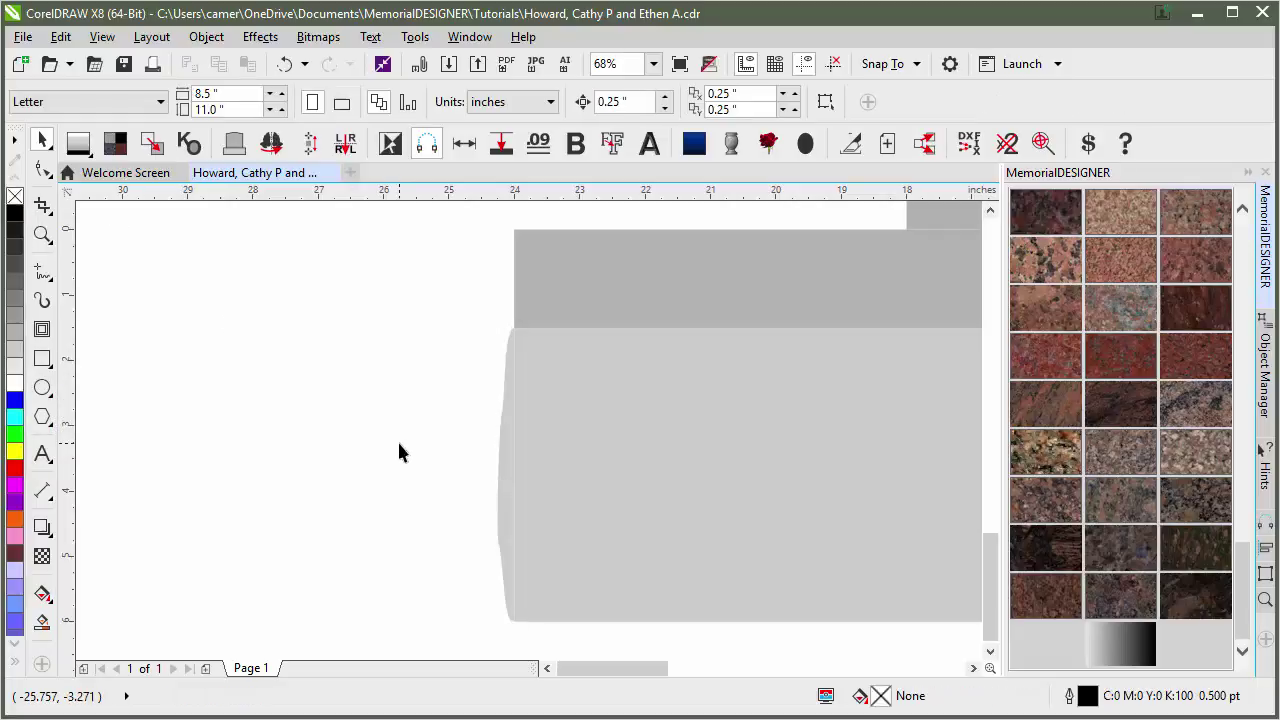
Step: Mirror the edge bulge about the base so a copy sits on the opposite end
{"action": "left_click", "coordinate": [507, 510]}
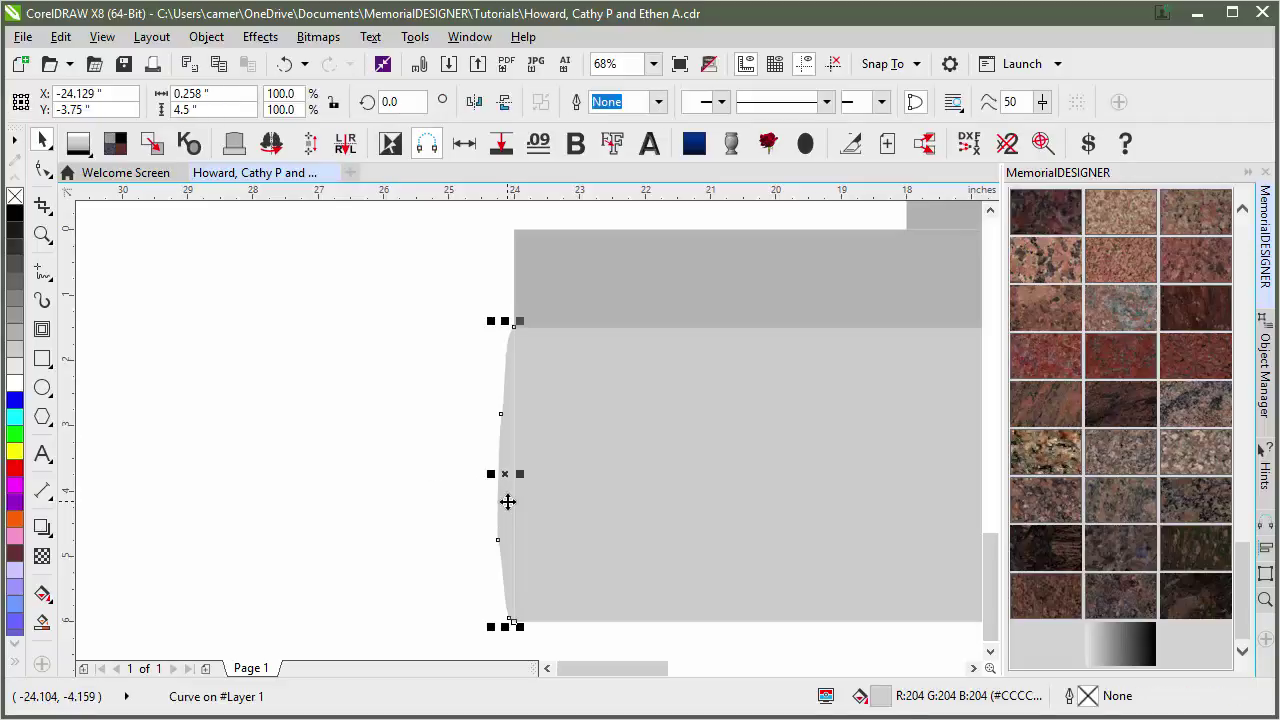
{"action": "key", "text": "F4"}
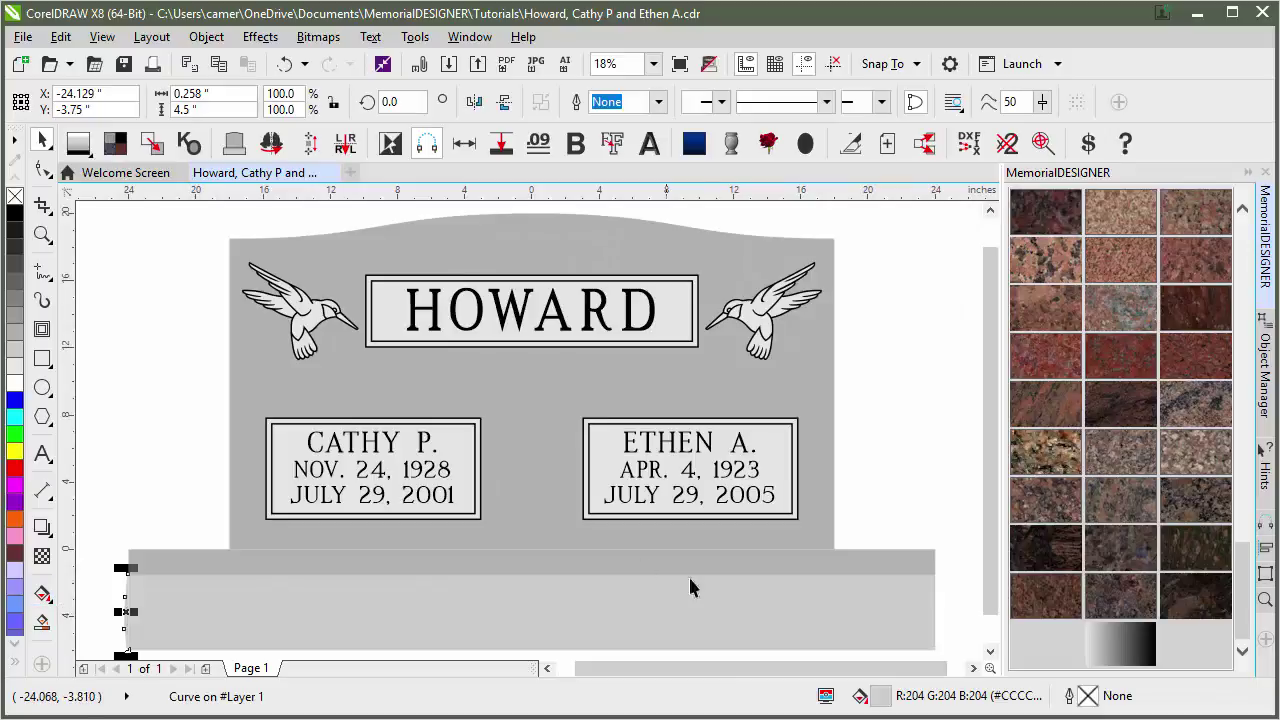
{"action": "left_click", "coordinate": [270, 146]}
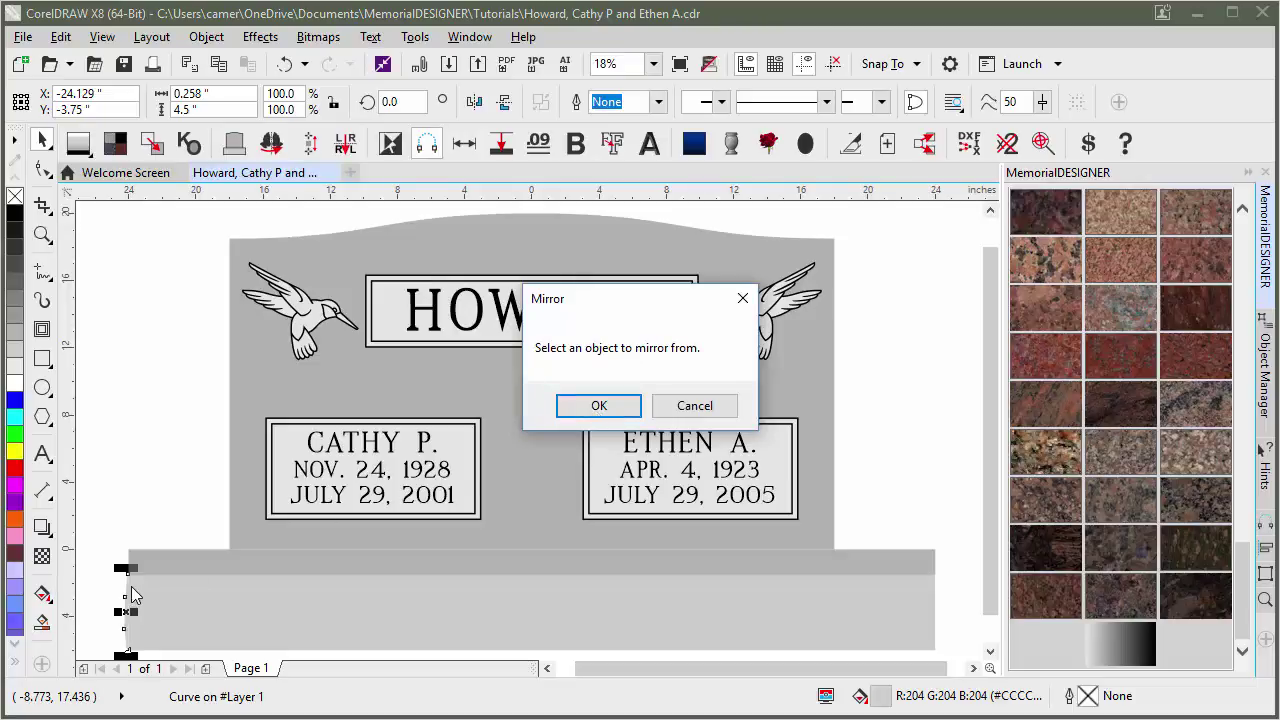
{"action": "left_click", "coordinate": [592, 408]}
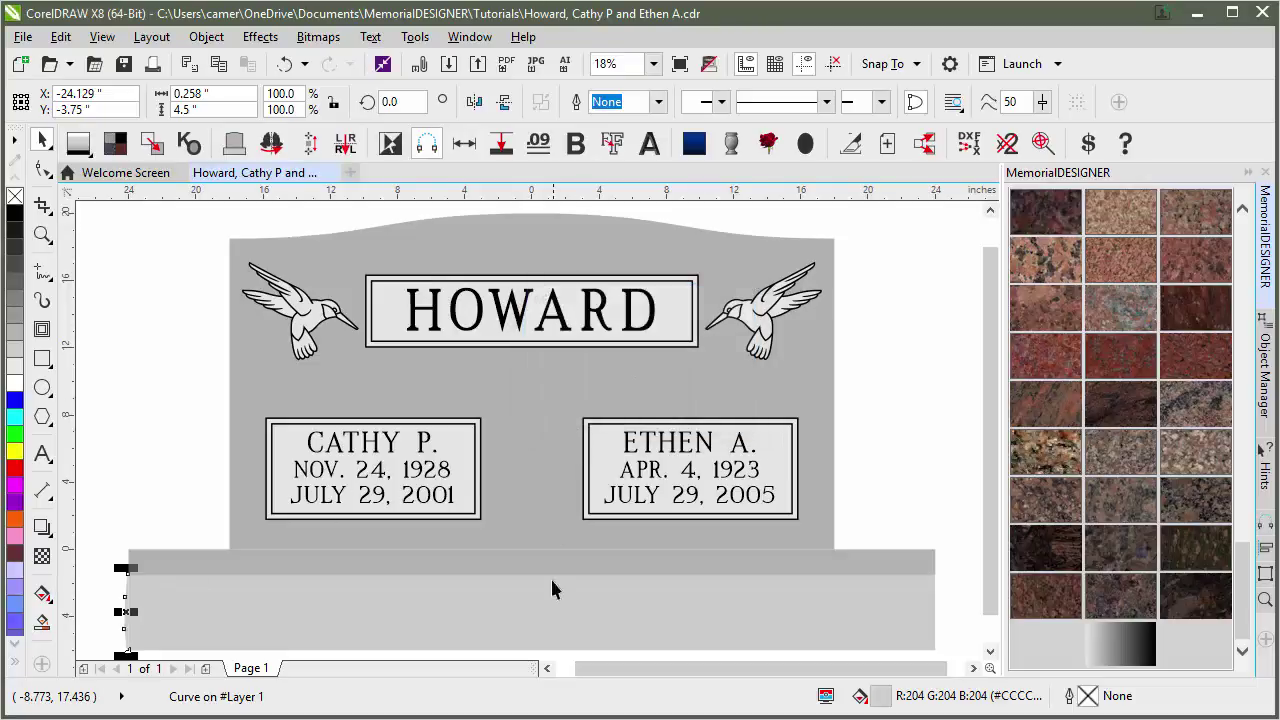
{"action": "key", "text": "Escape"}
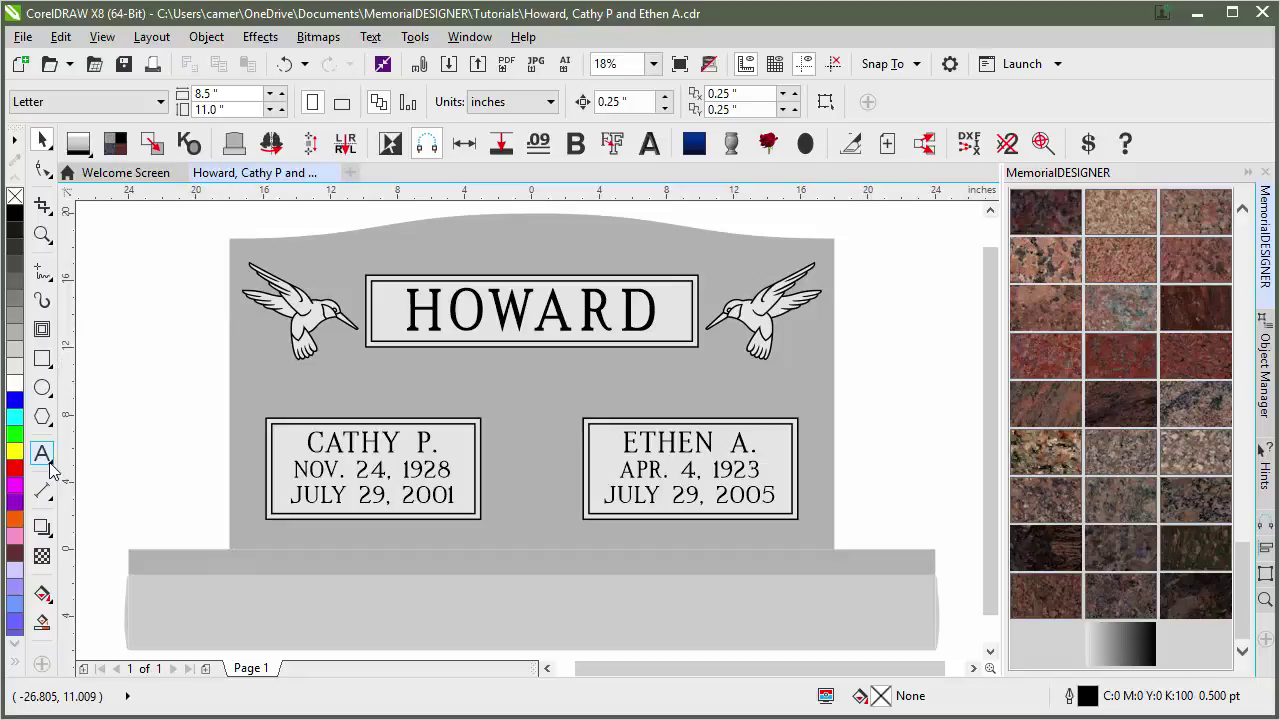
Step: Draw a closed freehand rock-edge shape about 0.43 by 18.5 inches along the tablet's left side, from top corner to bottom corner
{"action": "left_click", "coordinate": [44, 276]}
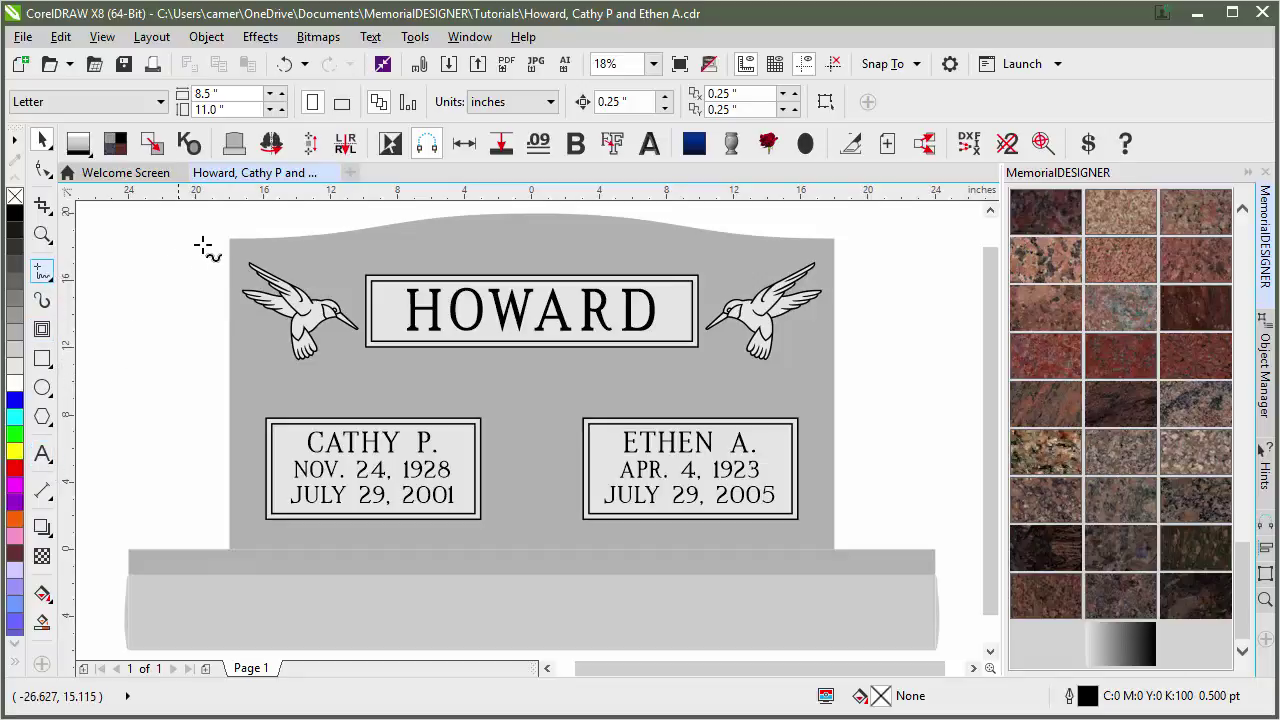
{"action": "left_click_drag", "start_coordinate": [228, 240], "coordinate": [229, 548]}
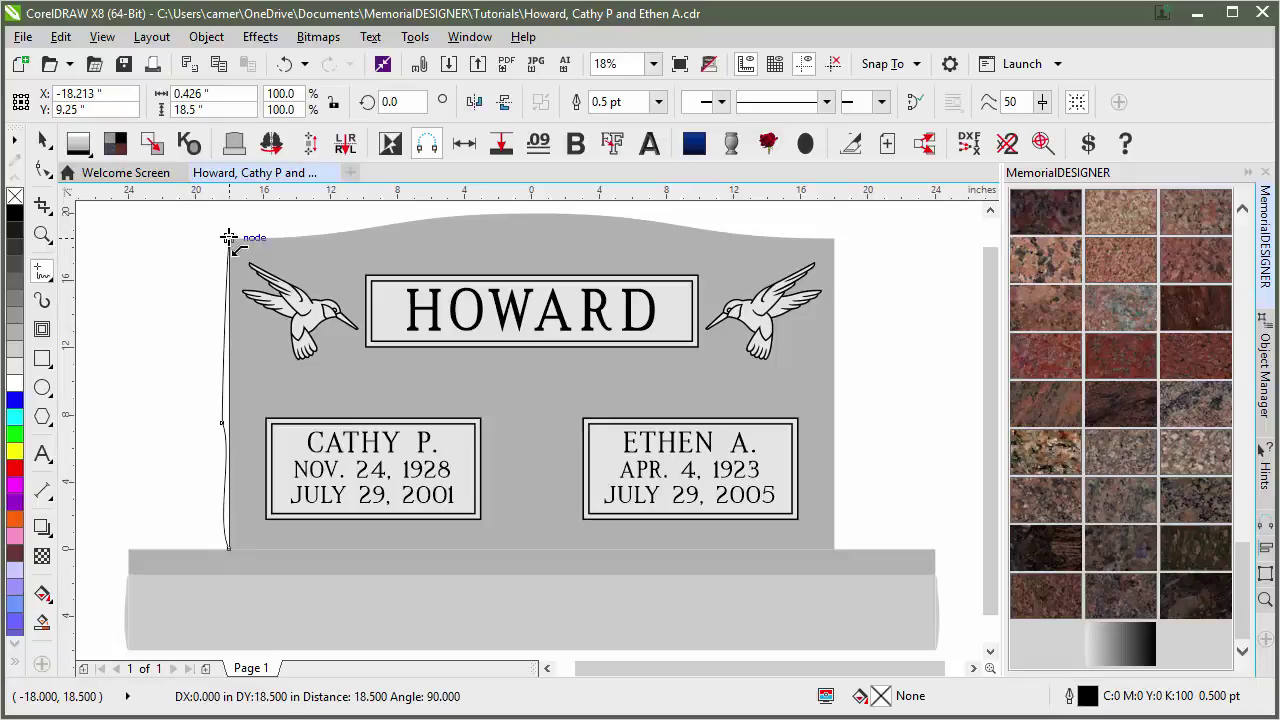
{"action": "left_click", "coordinate": [40, 142]}
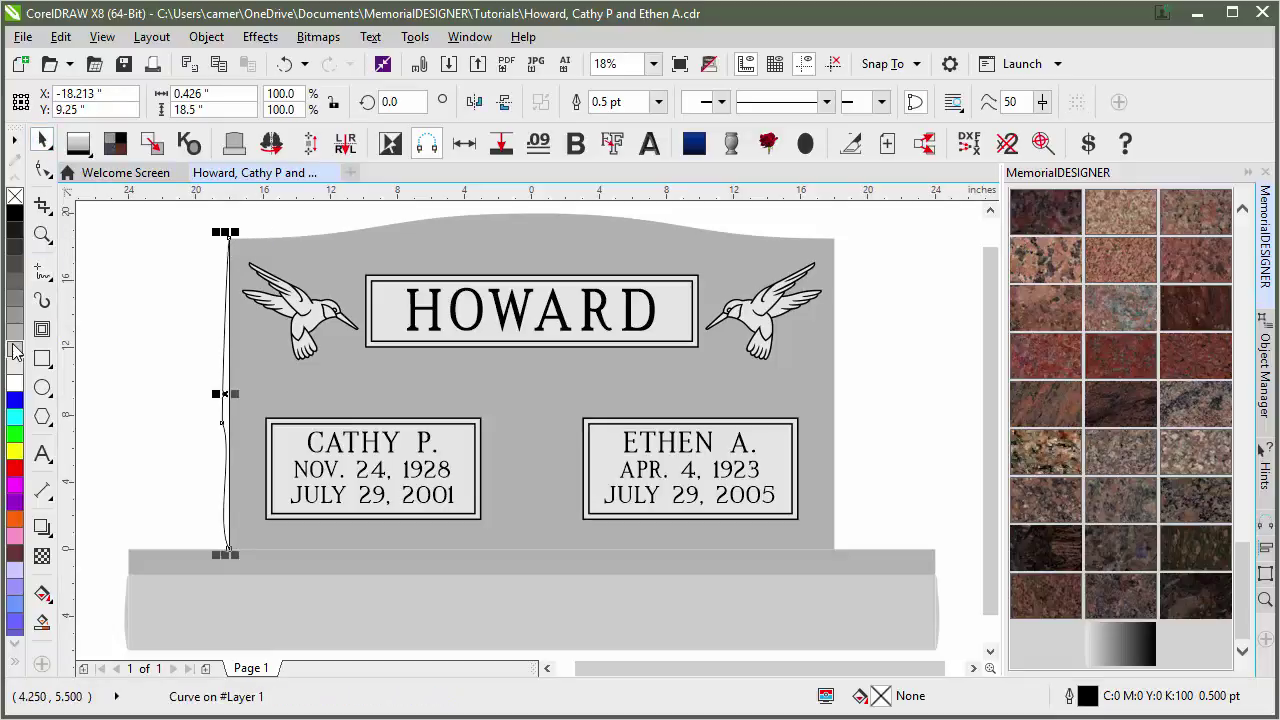
Step: Fill the rock-edge shape on the tablet's left side with 20% Black and remove its outline
{"action": "left_click", "coordinate": [14, 352]}
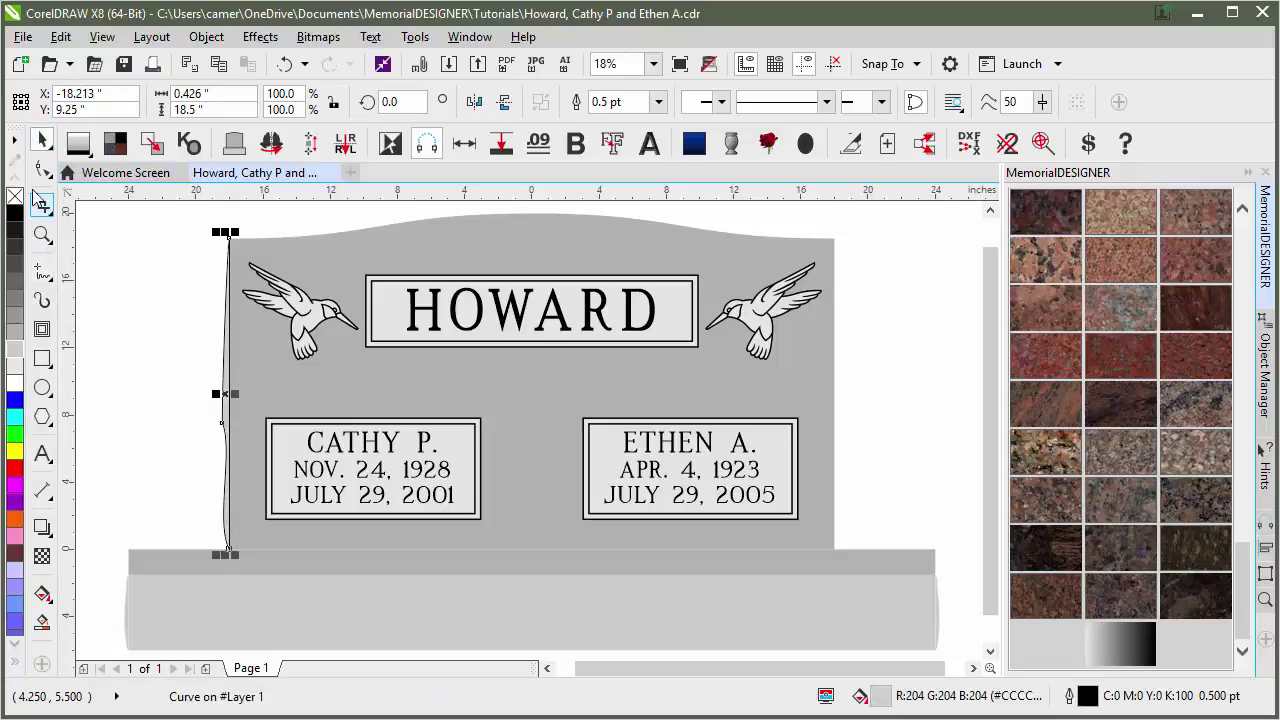
{"action": "right_click", "coordinate": [14, 196]}
{"action": "left_click", "coordinate": [229, 425]}
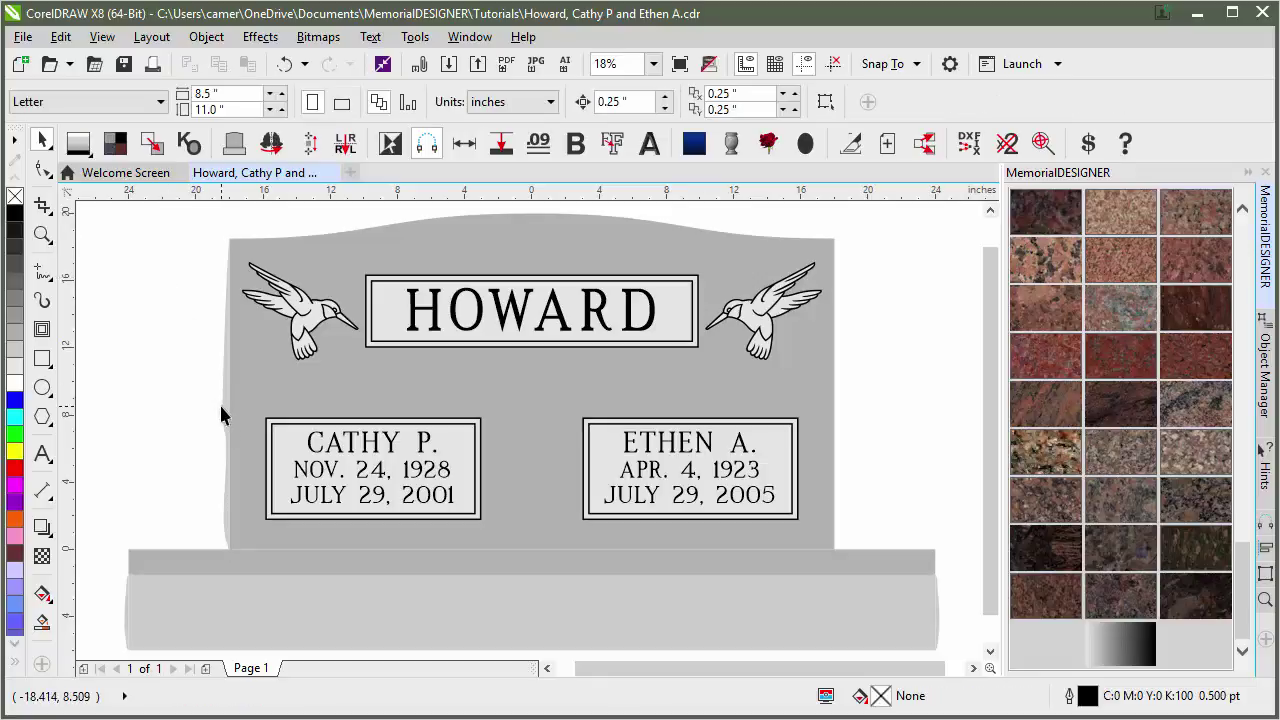
Step: Mirror the tablet's rock-edge shape about the tablet so a copy sits on its opposite side
{"action": "left_click", "coordinate": [219, 402]}
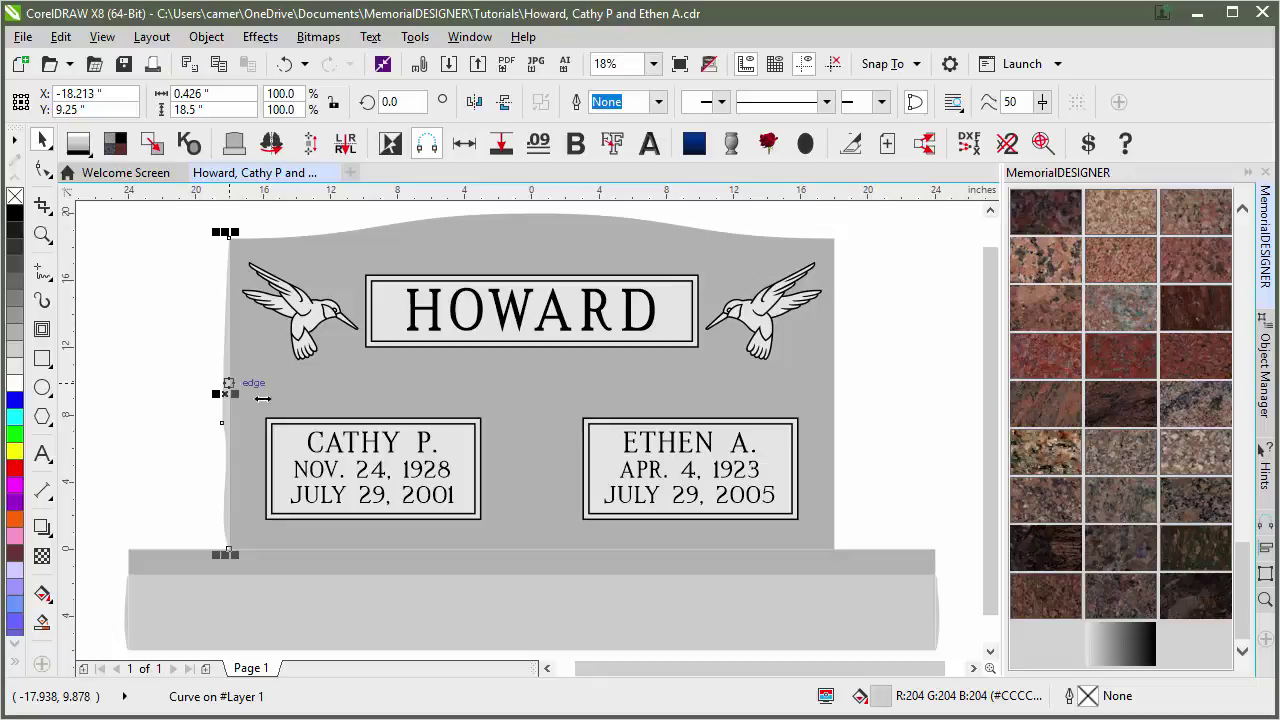
{"action": "left_click", "coordinate": [598, 405]}
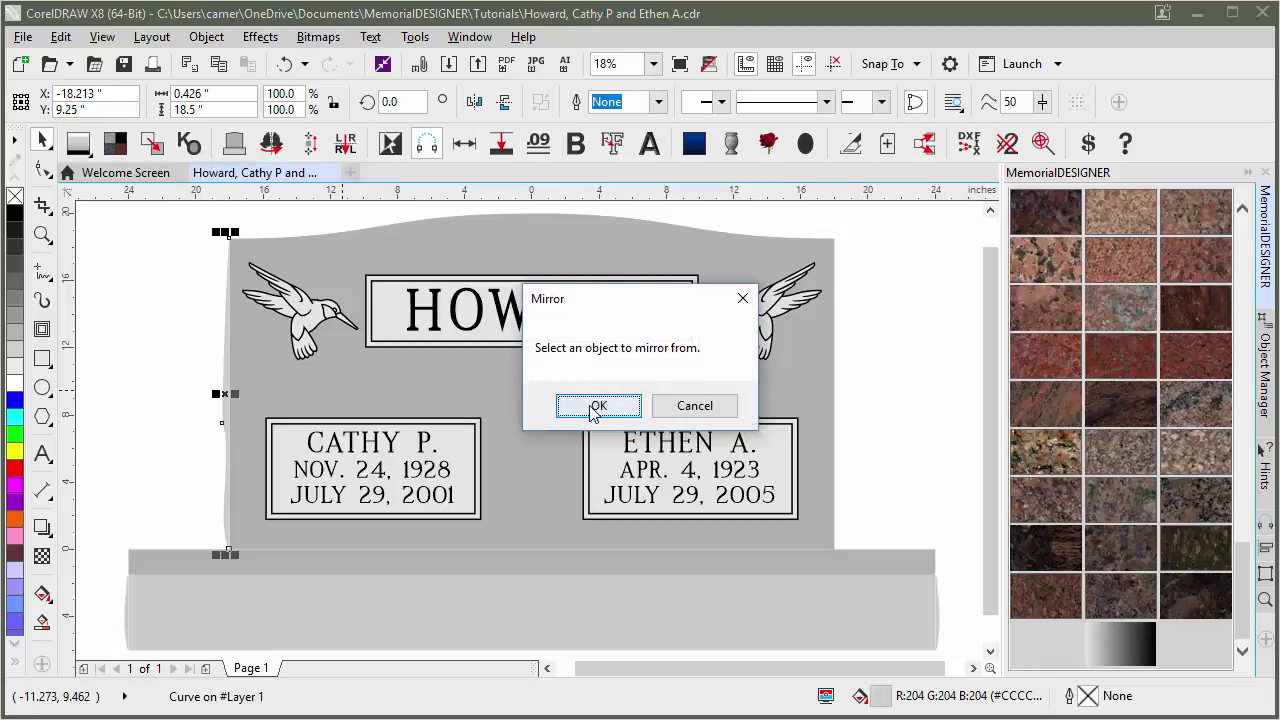
{"action": "left_click", "coordinate": [551, 249]}
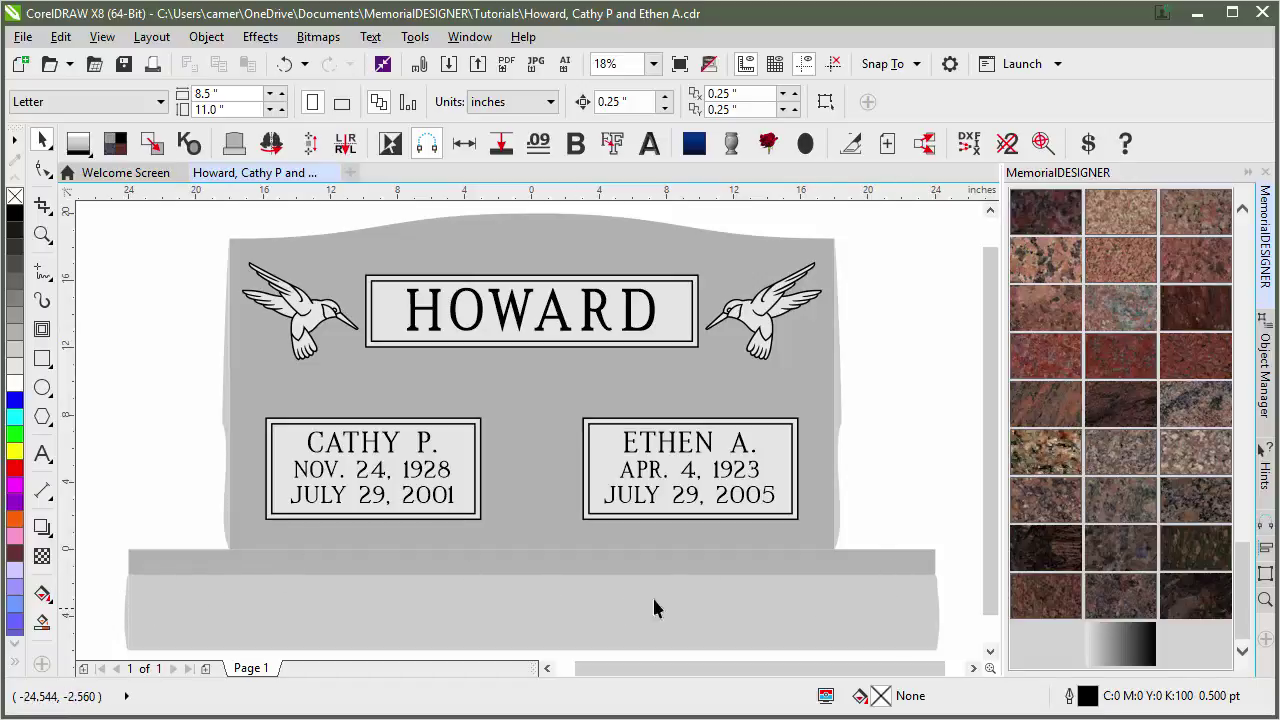
Step: Apply the dark brown granite with red diagonal streaks to all objects, and check the rock-edge shapes on the tablet and base
{"action": "left_click", "coordinate": [1050, 405]}
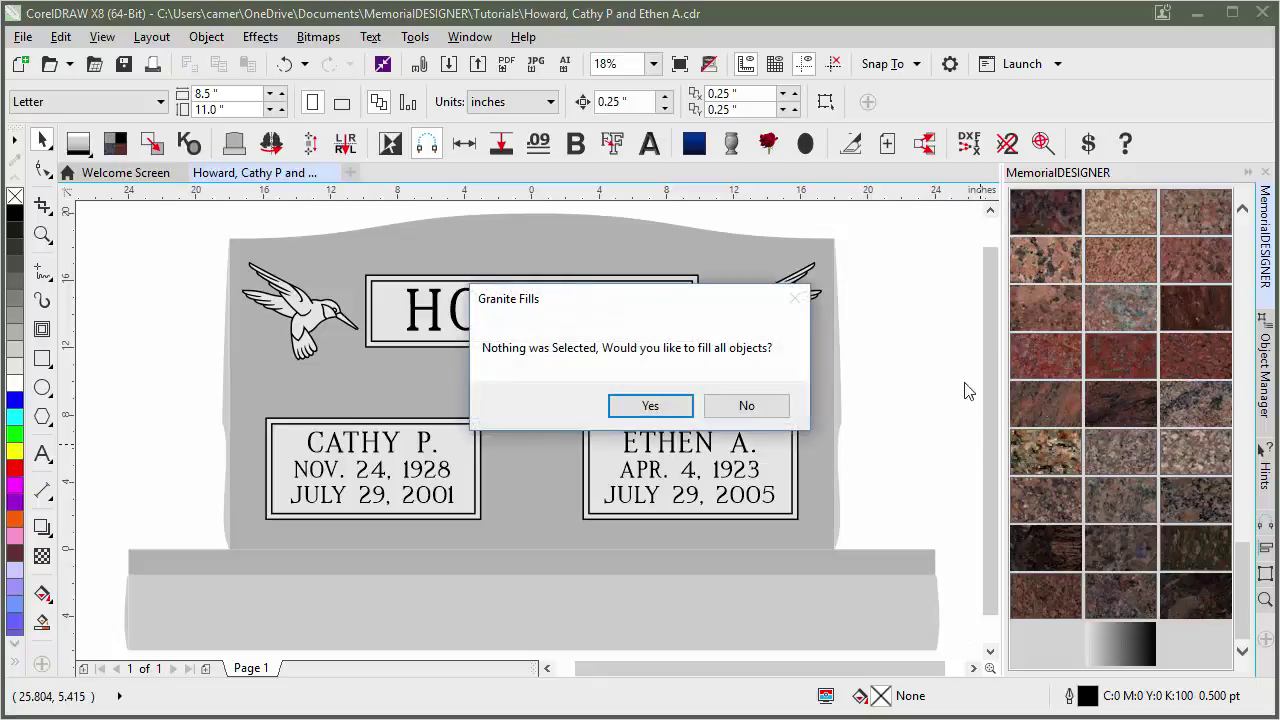
{"action": "left_click", "coordinate": [646, 407]}
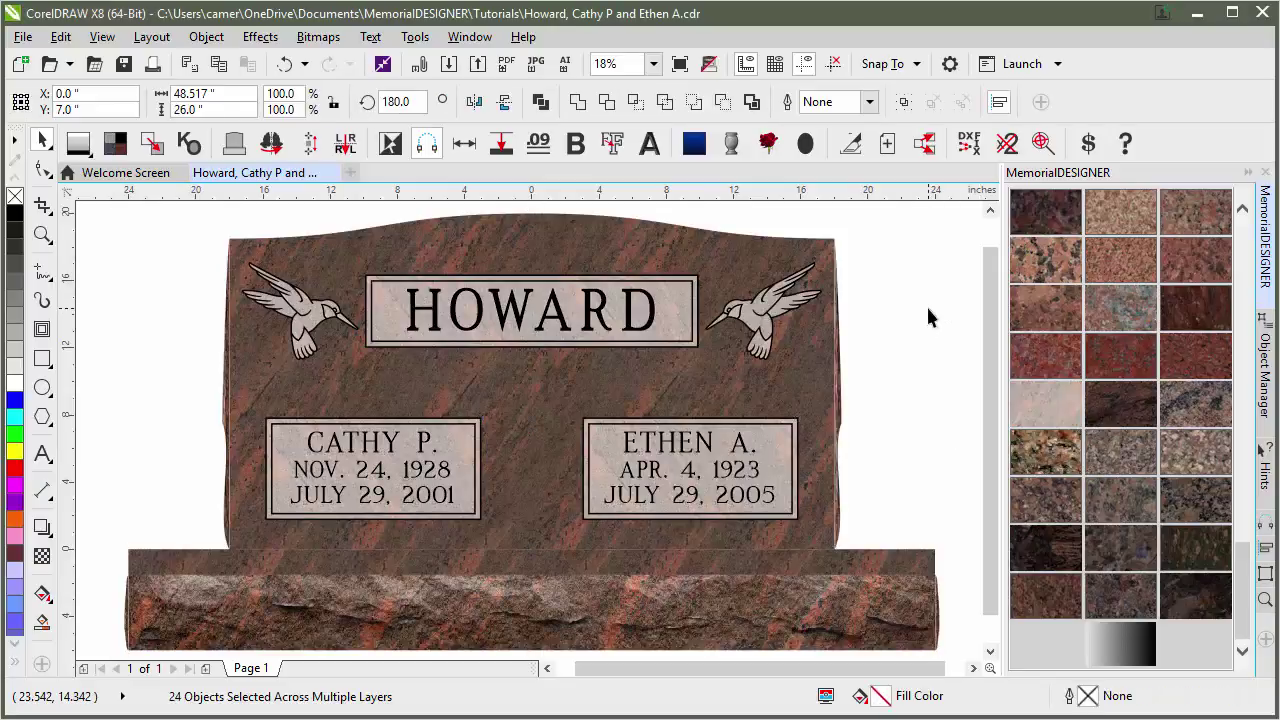
{"action": "left_click", "coordinate": [225, 415]}
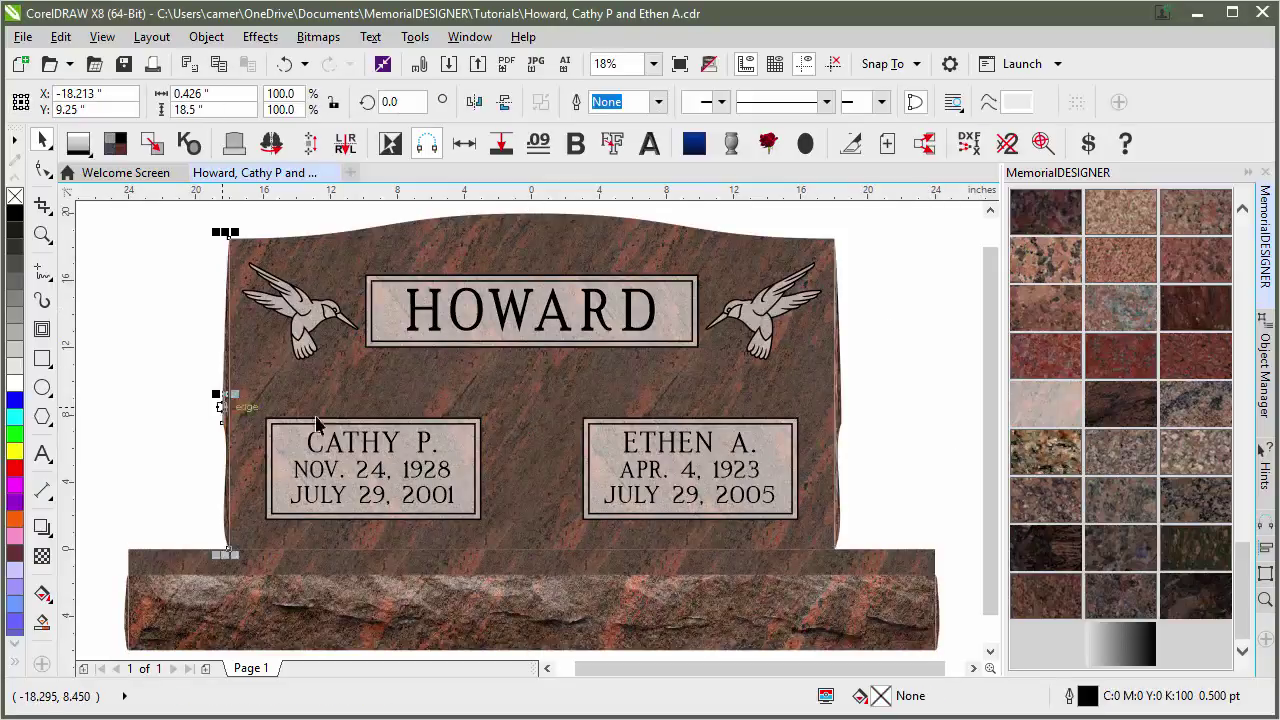
{"action": "left_click", "coordinate": [840, 393]}
{"action": "left_click", "coordinate": [936, 610]}
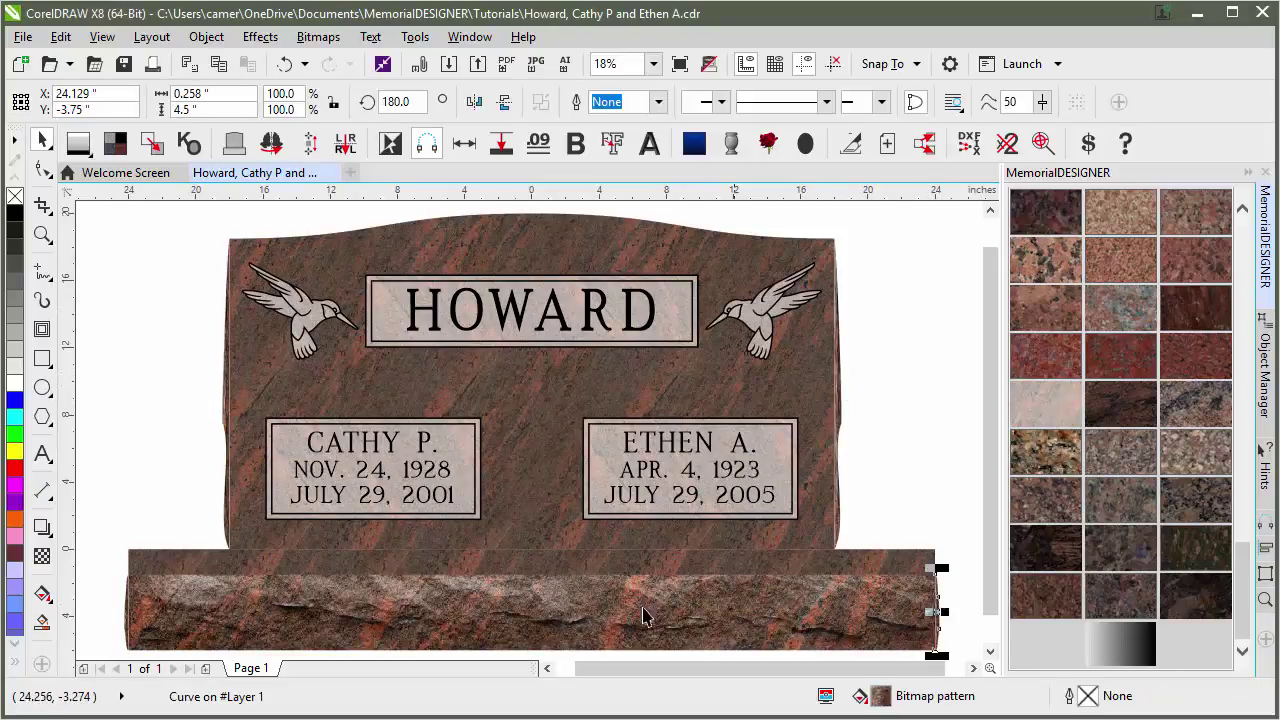
{"action": "left_click", "coordinate": [123, 610]}
{"action": "left_click", "coordinate": [126, 610]}
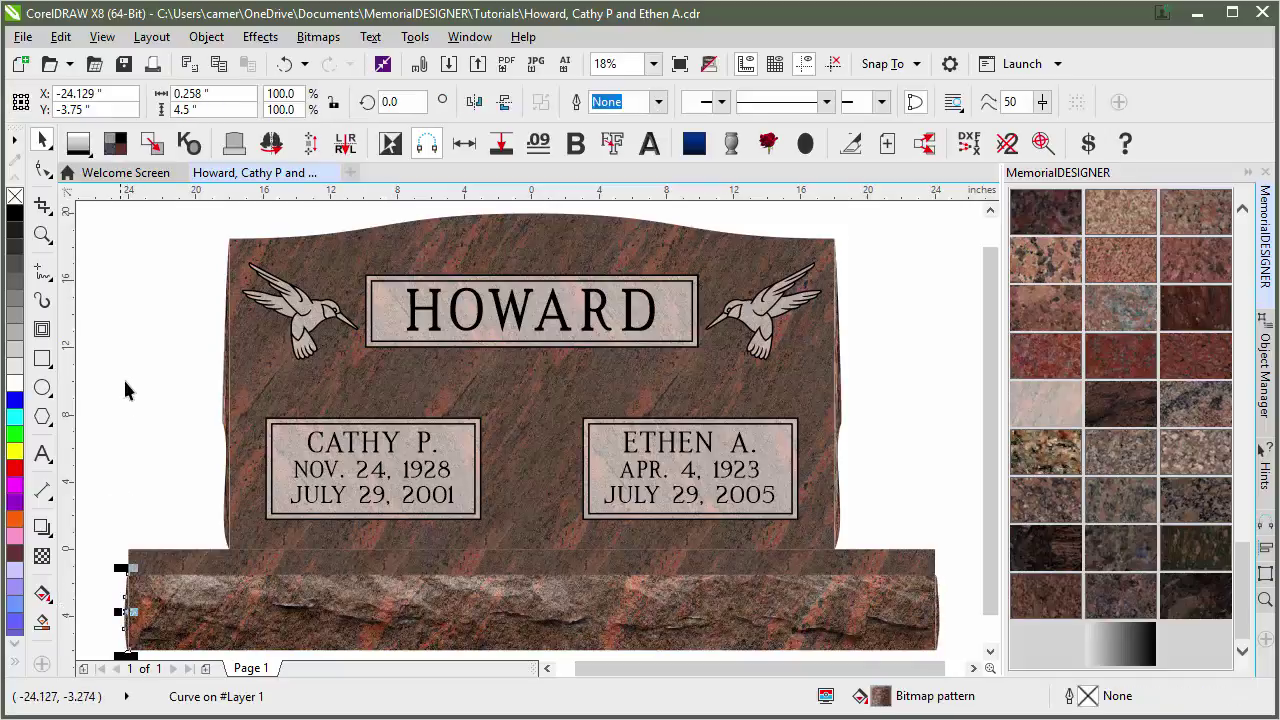
{"action": "left_click", "coordinate": [141, 328]}
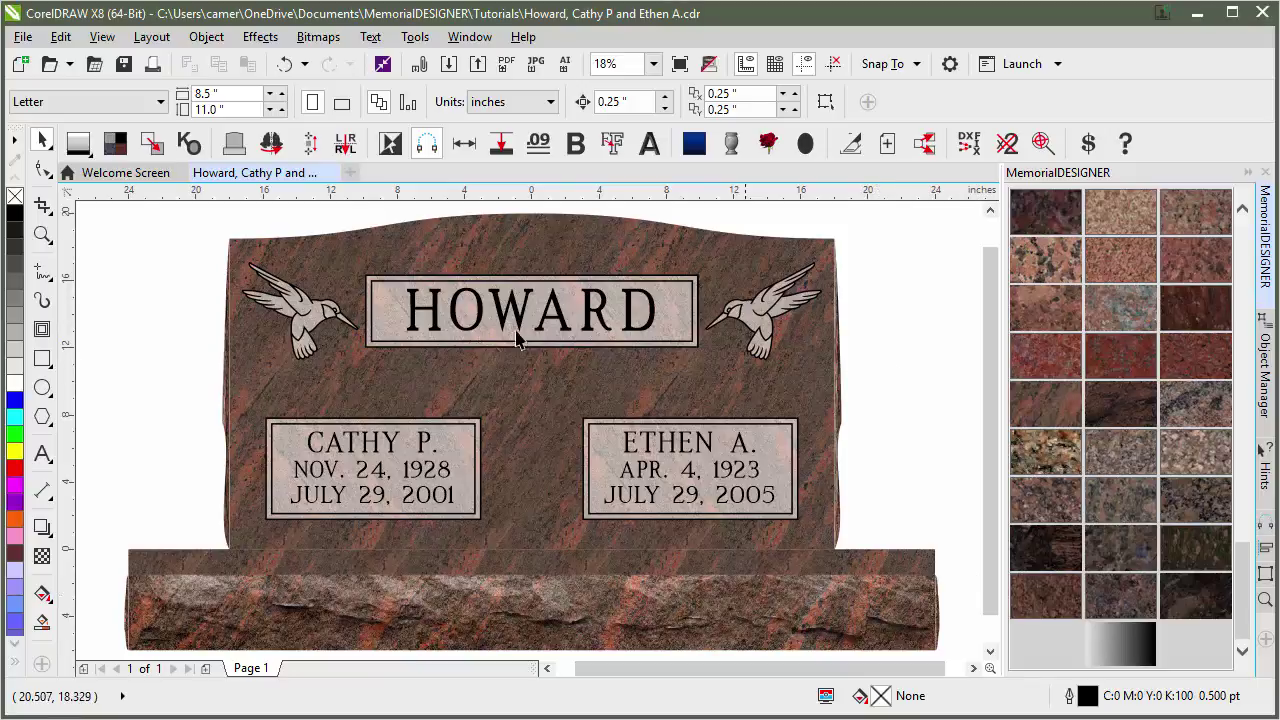
Step: Copy the given-name line of the left panel straight up, placing the duplicate just above the panel at Y about 9.09 inches
{"action": "left_click", "coordinate": [338, 452]}
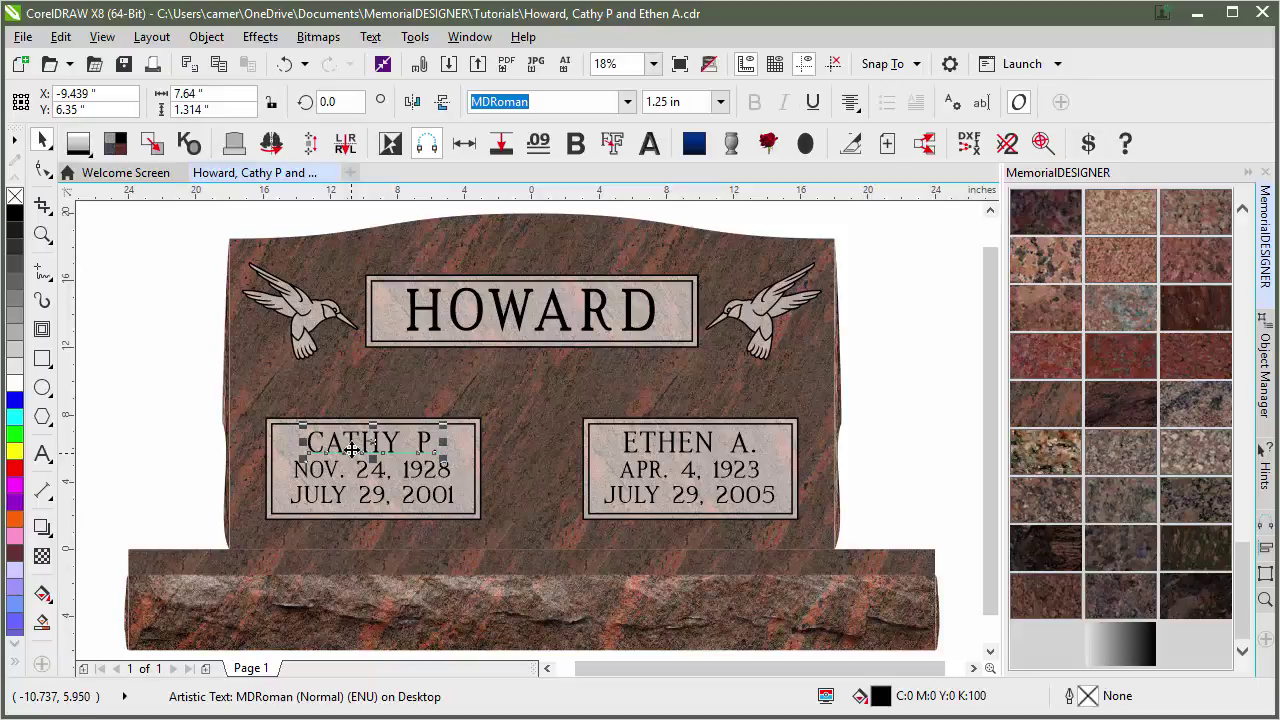
{"action": "left_click_drag", "start_coordinate": [352, 450], "coordinate": [364, 407]}
{"action": "right_click", "coordinate": [371, 407]}
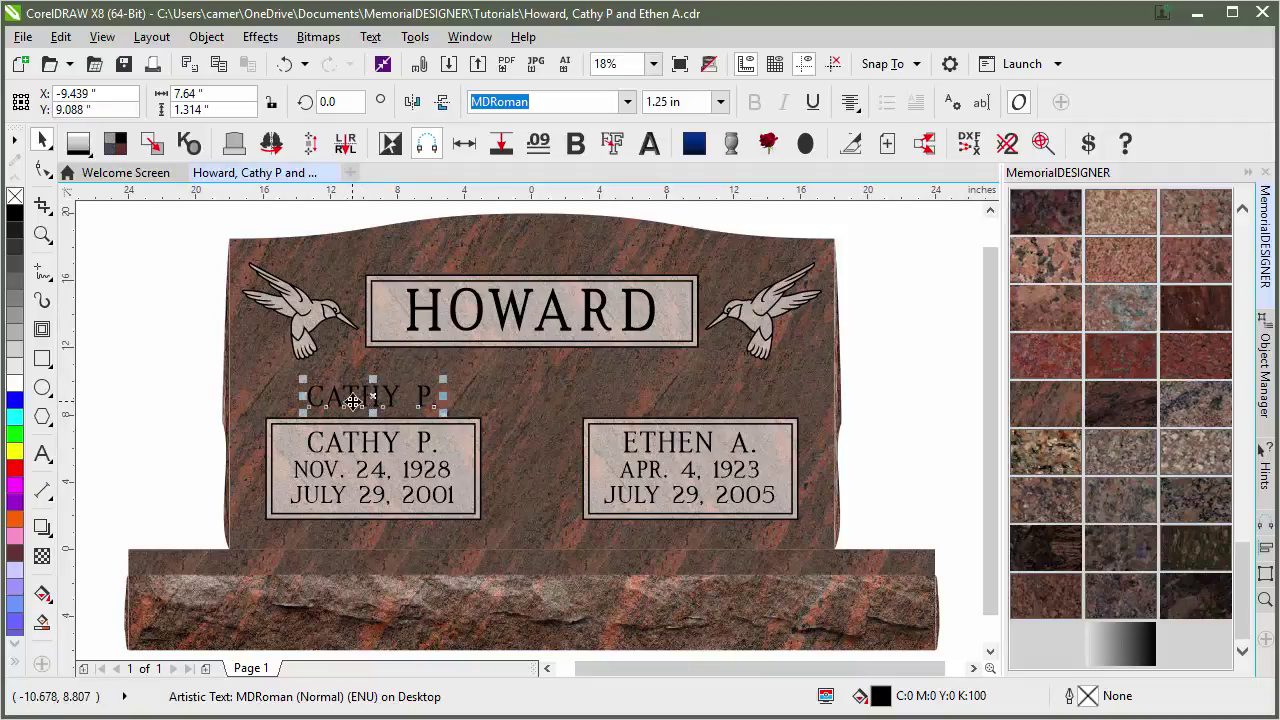
Step: Replace the copied line's text above the left panel with BELOVED MOTHER
{"action": "left_click", "coordinate": [42, 455]}
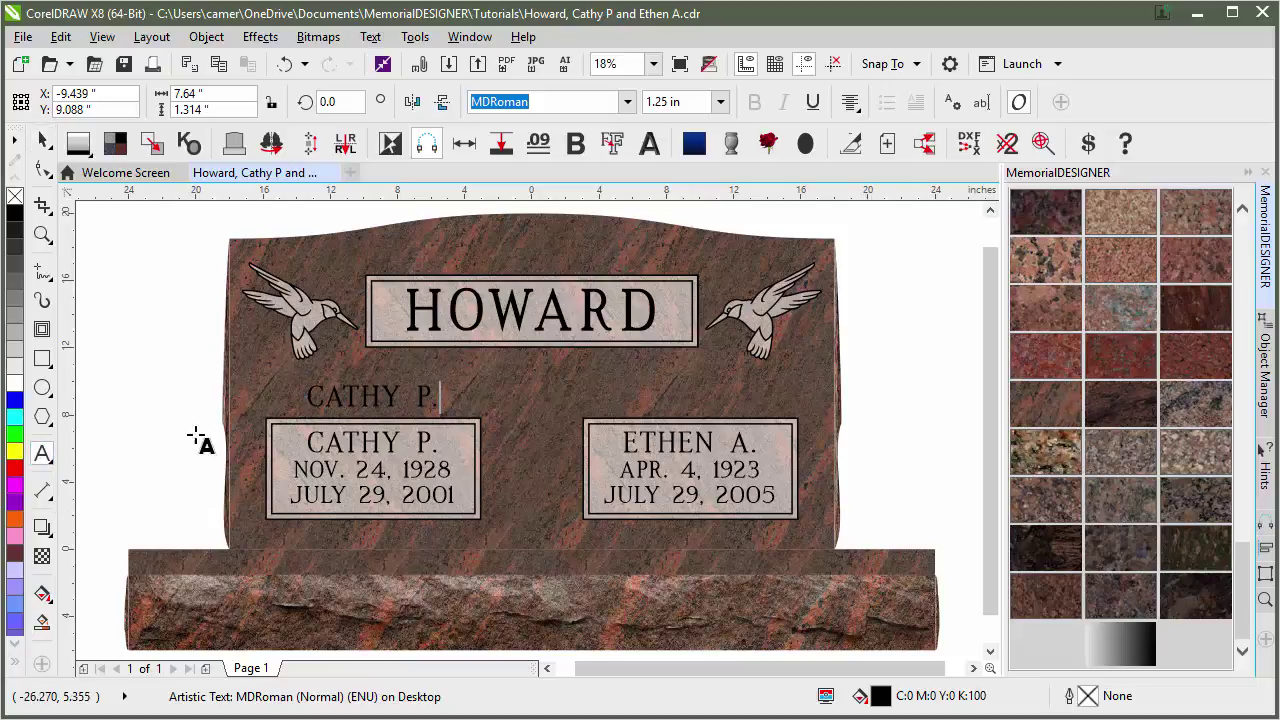
{"action": "left_click", "coordinate": [400, 401]}
{"action": "key", "text": "ctrl+a"}
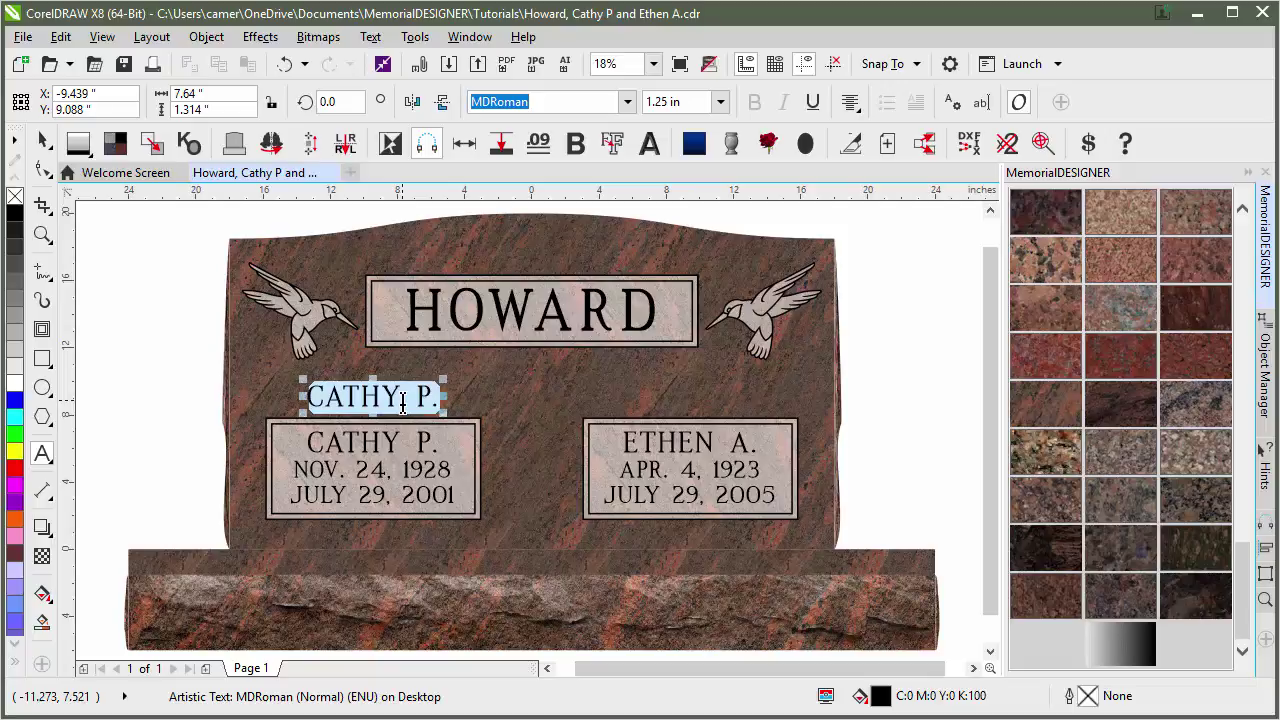
{"action": "type", "text": "BELOVE"}
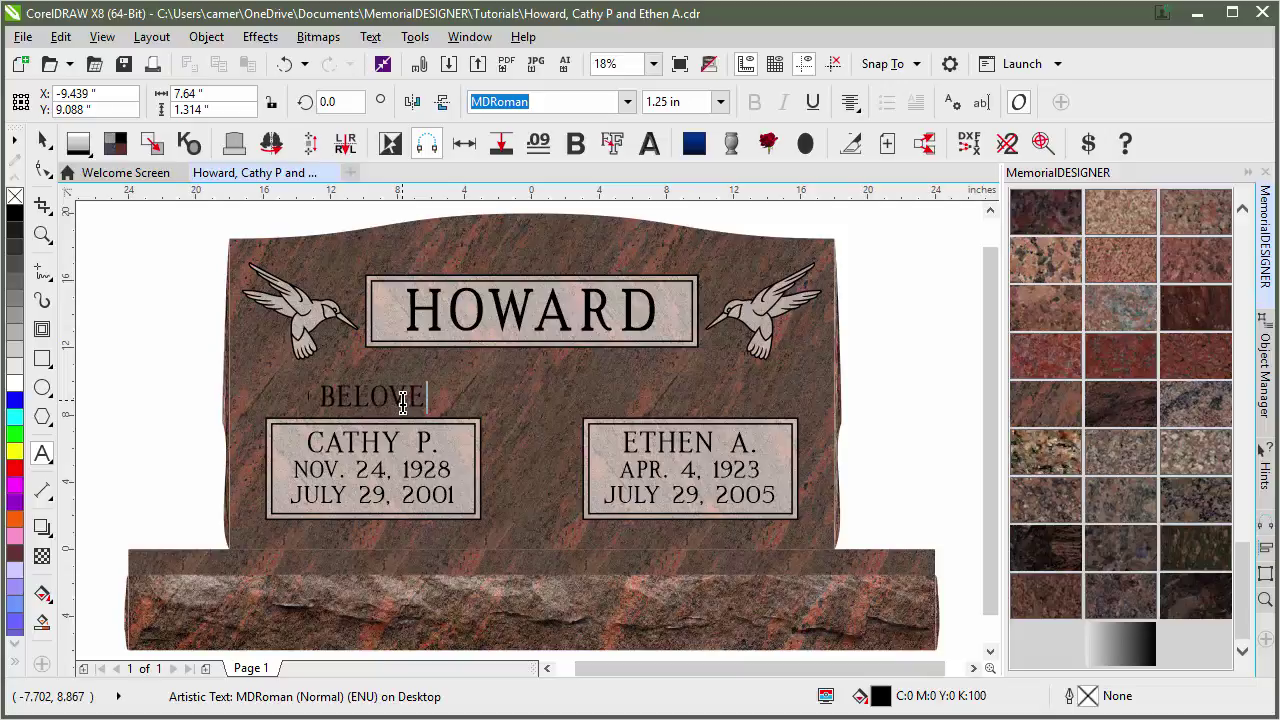
{"action": "type", "text": "D MOTHER"}
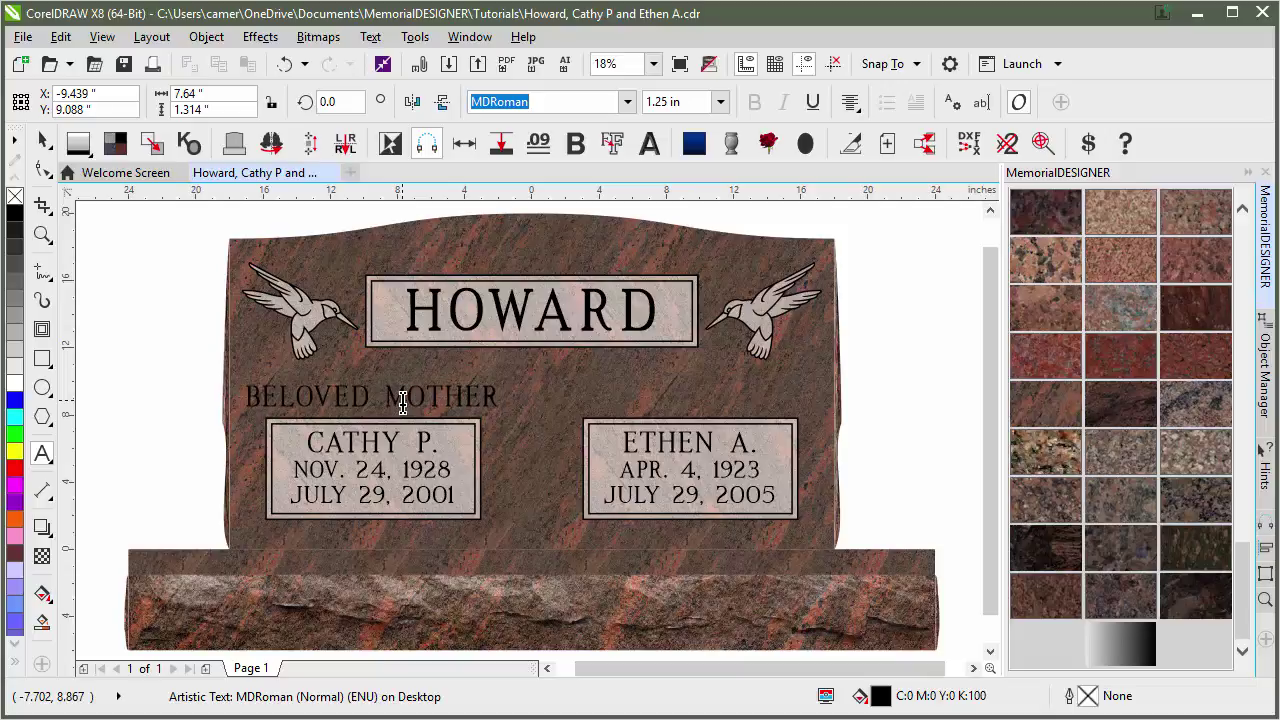
{"action": "key", "text": "ctrl+space"}
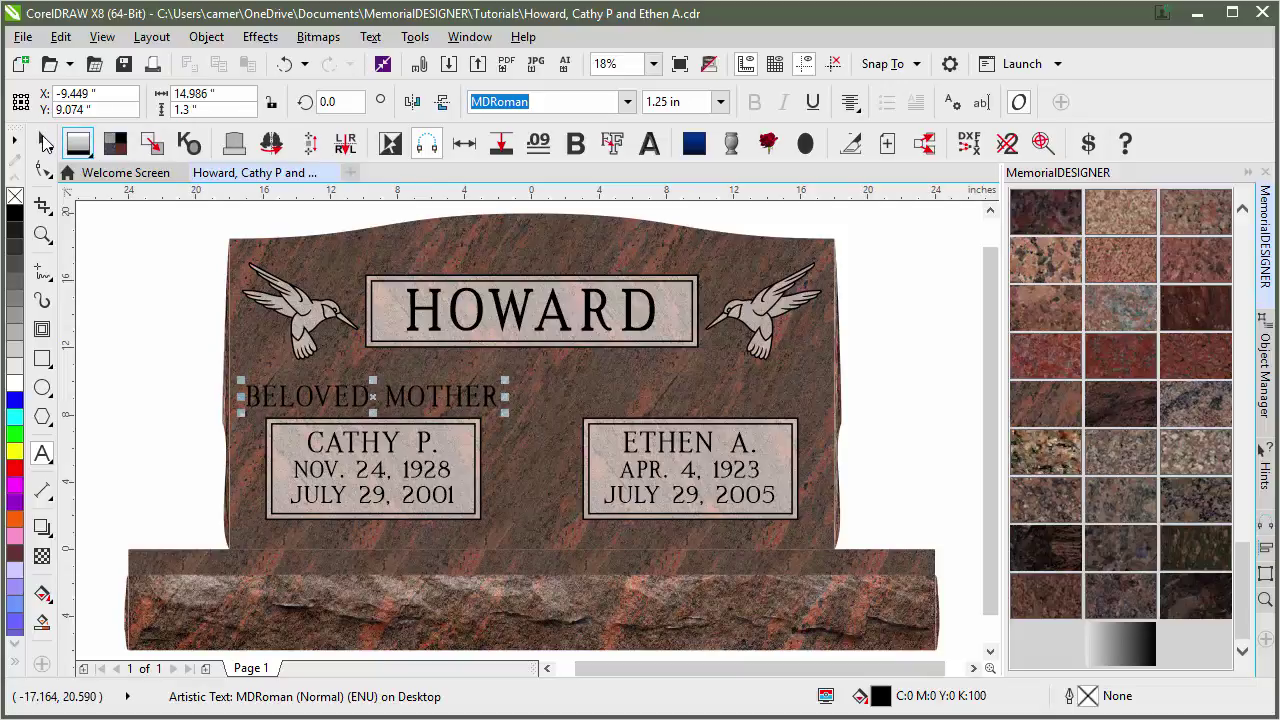
{"action": "left_click", "coordinate": [44, 143]}
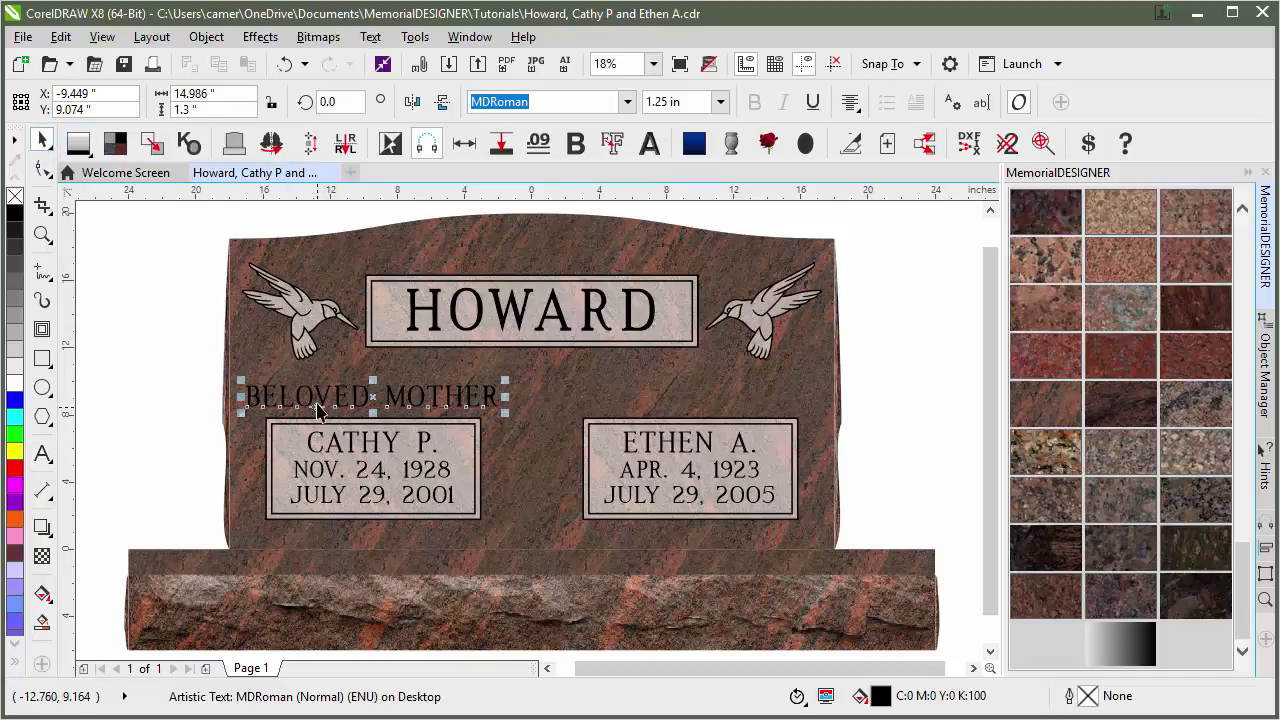
Step: Change the BELOVED MOTHER line to the MDVermarco font at a size of 1 in
{"action": "left_click", "coordinate": [628, 103]}
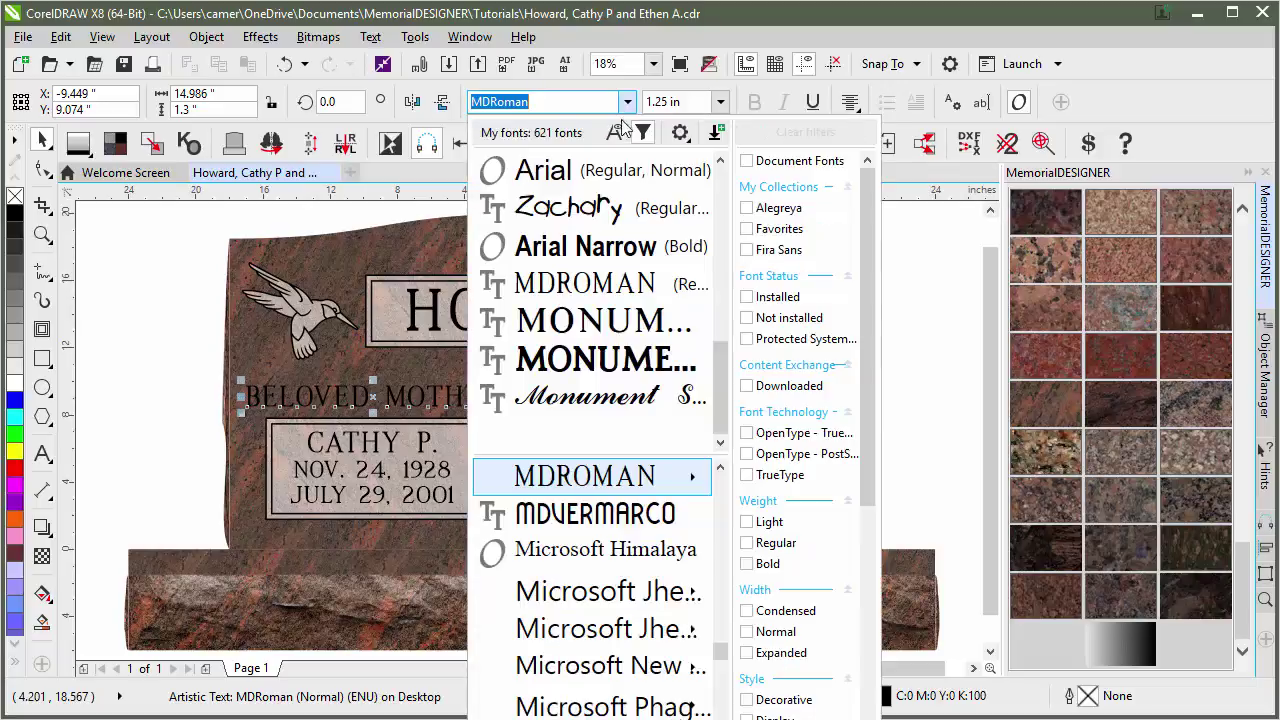
{"action": "scroll", "coordinate": [705, 383], "scroll_direction": "up", "scroll_amount": 5}
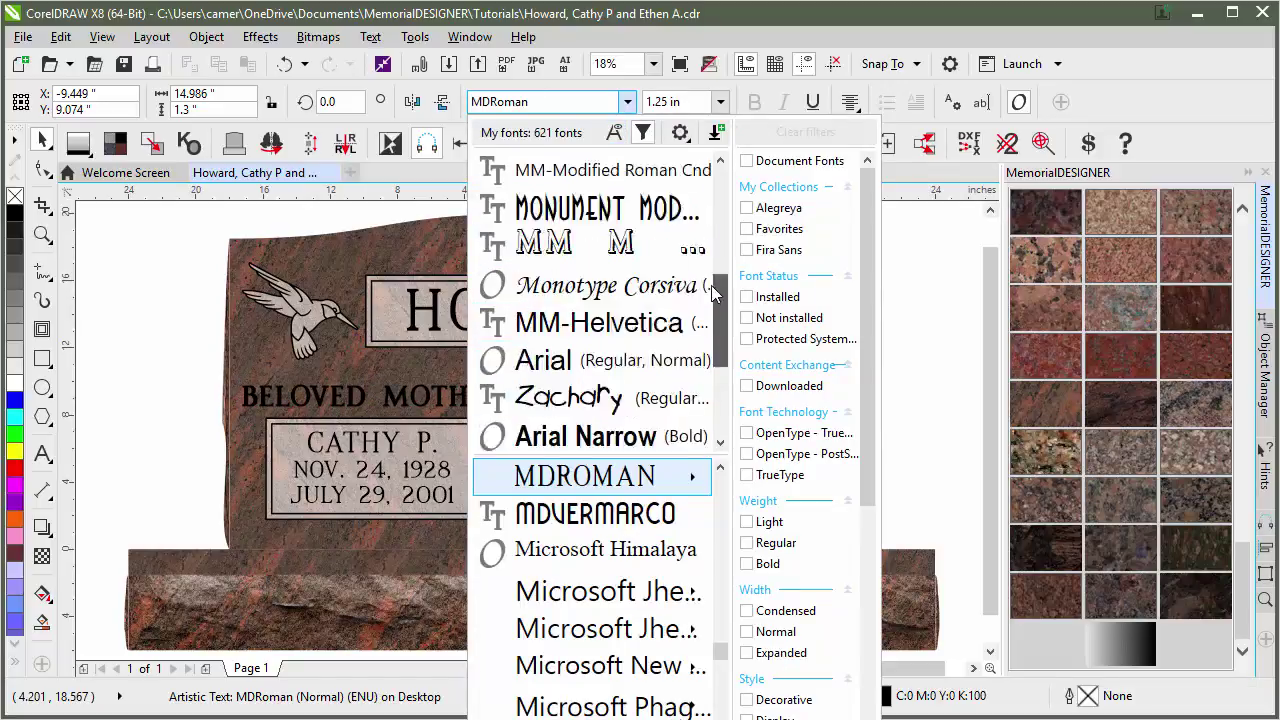
{"action": "scroll", "coordinate": [705, 218], "scroll_direction": "up", "scroll_amount": 1}
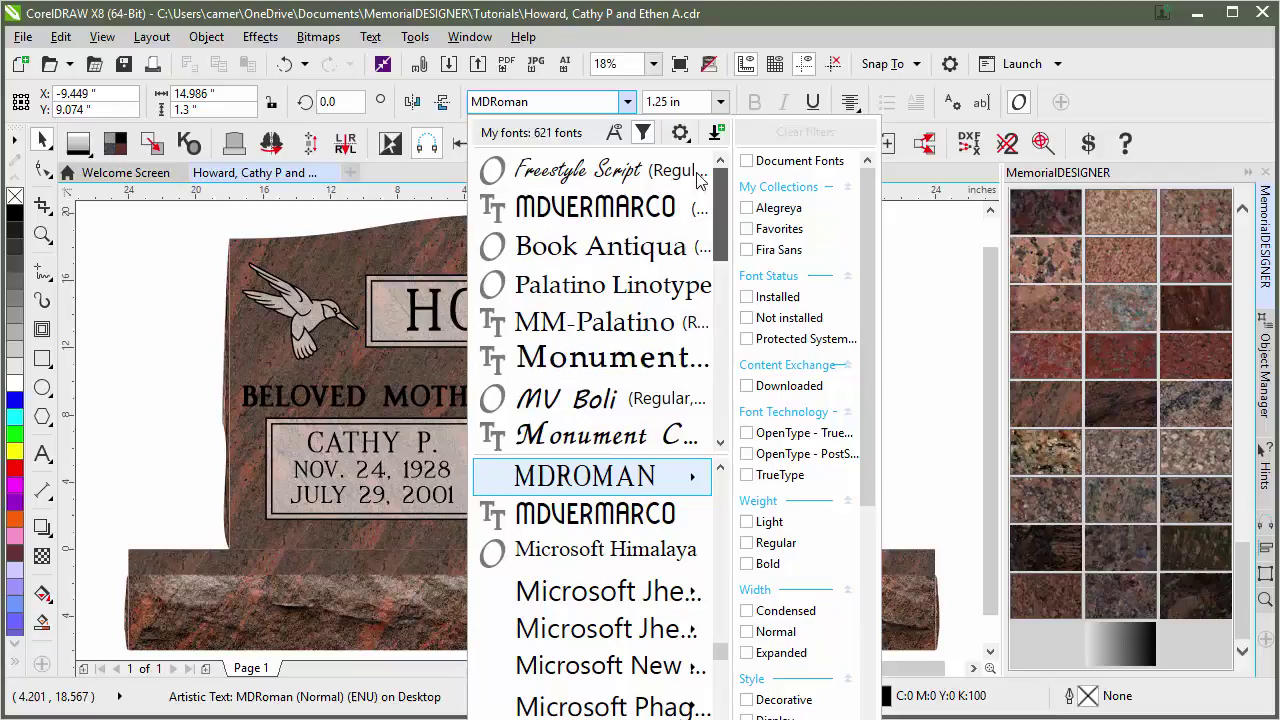
{"action": "left_click", "coordinate": [640, 208]}
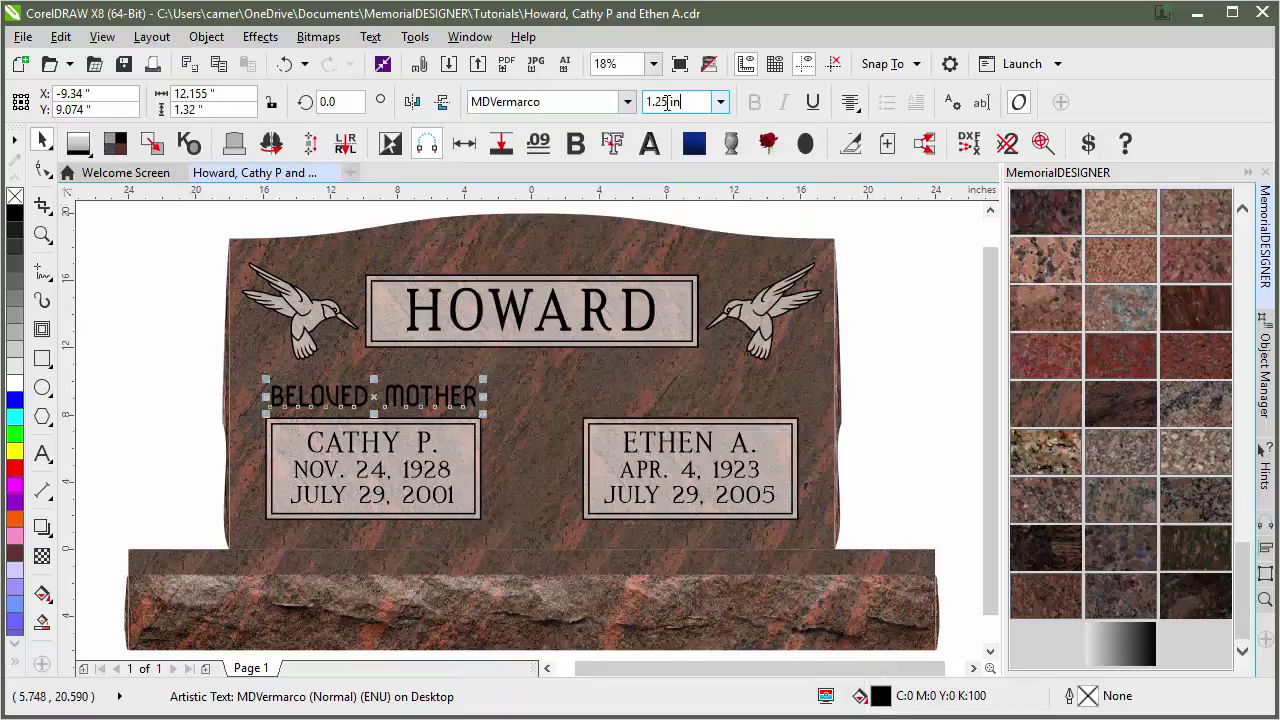
{"action": "left_click", "coordinate": [667, 102]}
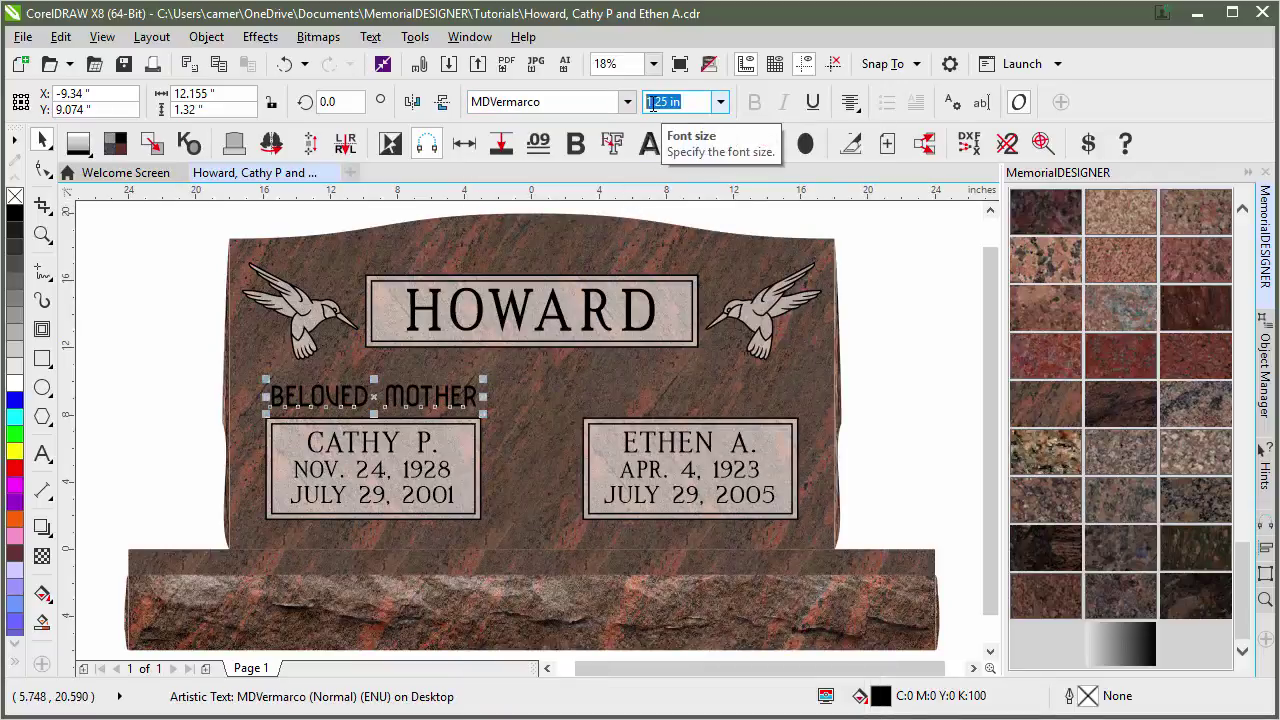
{"action": "type", "text": "1"}
{"action": "key", "text": "Return"}
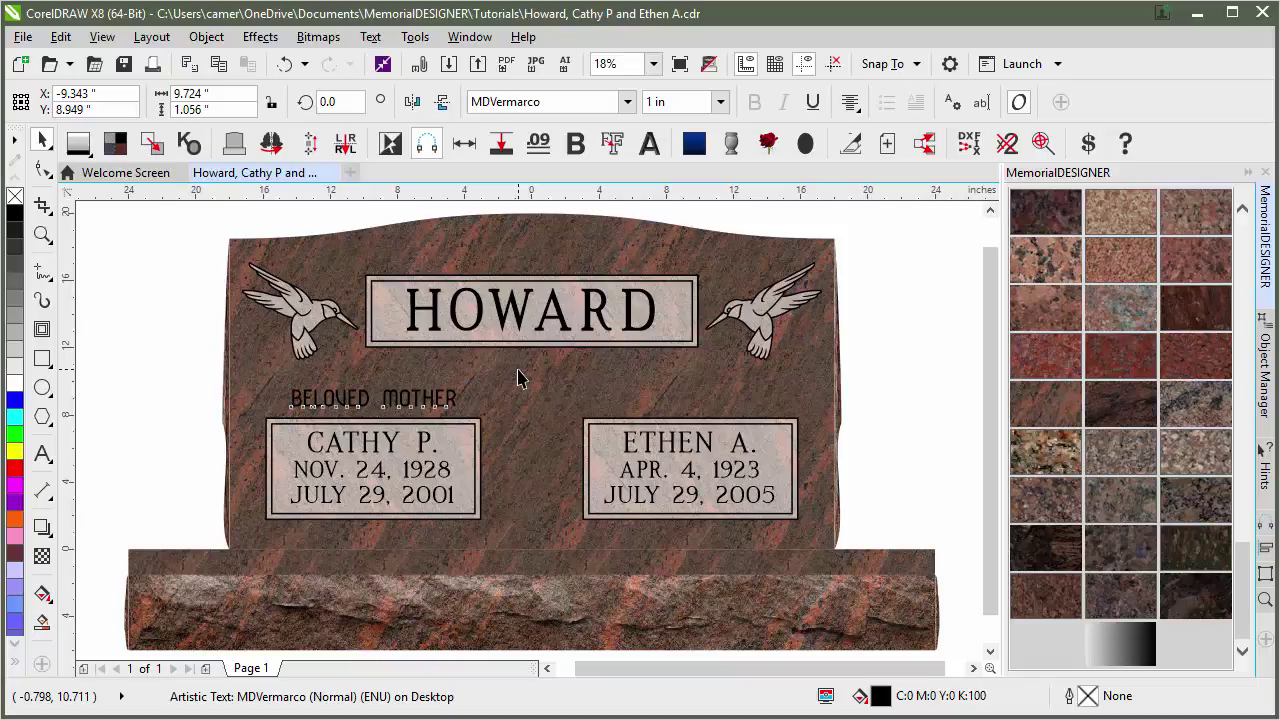
Step: Try font sizes up to 1.75 in for the BELOVED MOTHER line in quarter-inch increments, and settle on 0.75 in
{"action": "key", "text": "ctrl+KP_2"}
{"action": "key", "text": "ctrl+KP_8"}
{"action": "key", "text": "ctrl+KP_8"}
{"action": "key", "text": "ctrl+KP_8"}
{"action": "key", "text": "ctrl+KP_8"}
{"action": "key", "text": "ctrl+KP_8"}
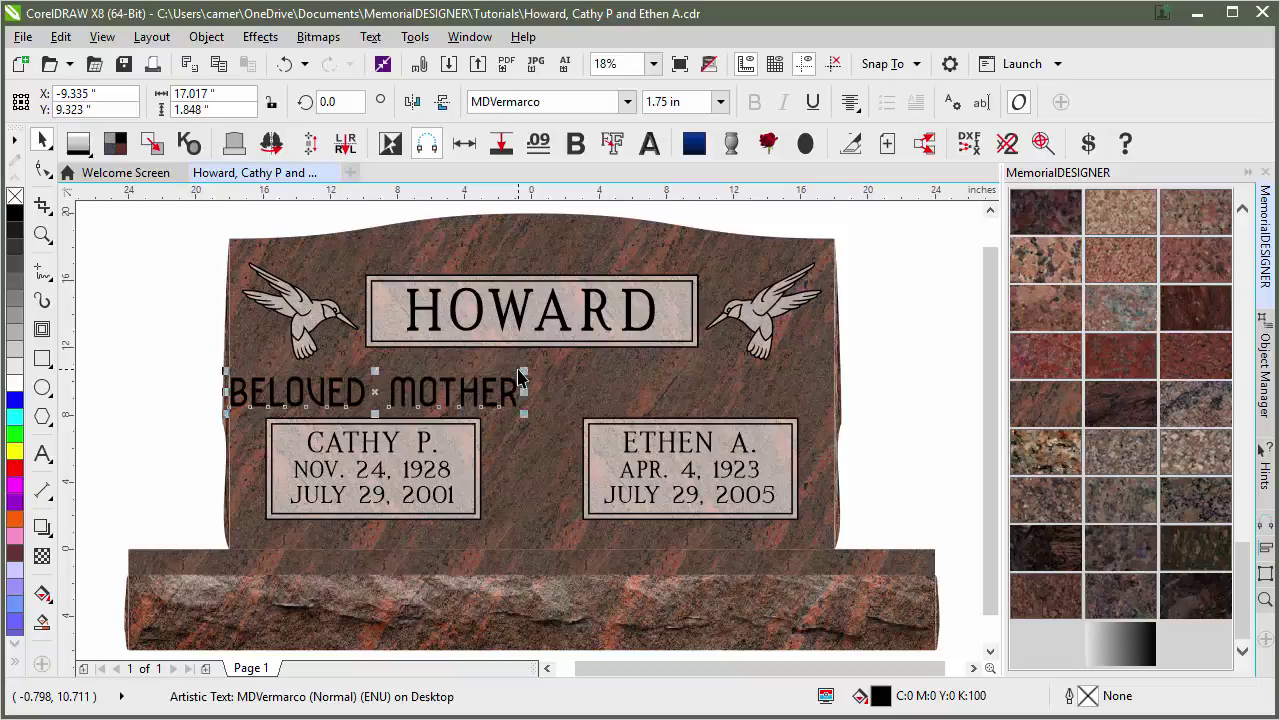
{"action": "key", "text": "ctrl+KP_2"}
{"action": "key", "text": "ctrl+KP_2"}
{"action": "key", "text": "ctrl+KP_2"}
{"action": "key", "text": "ctrl+KP_2"}
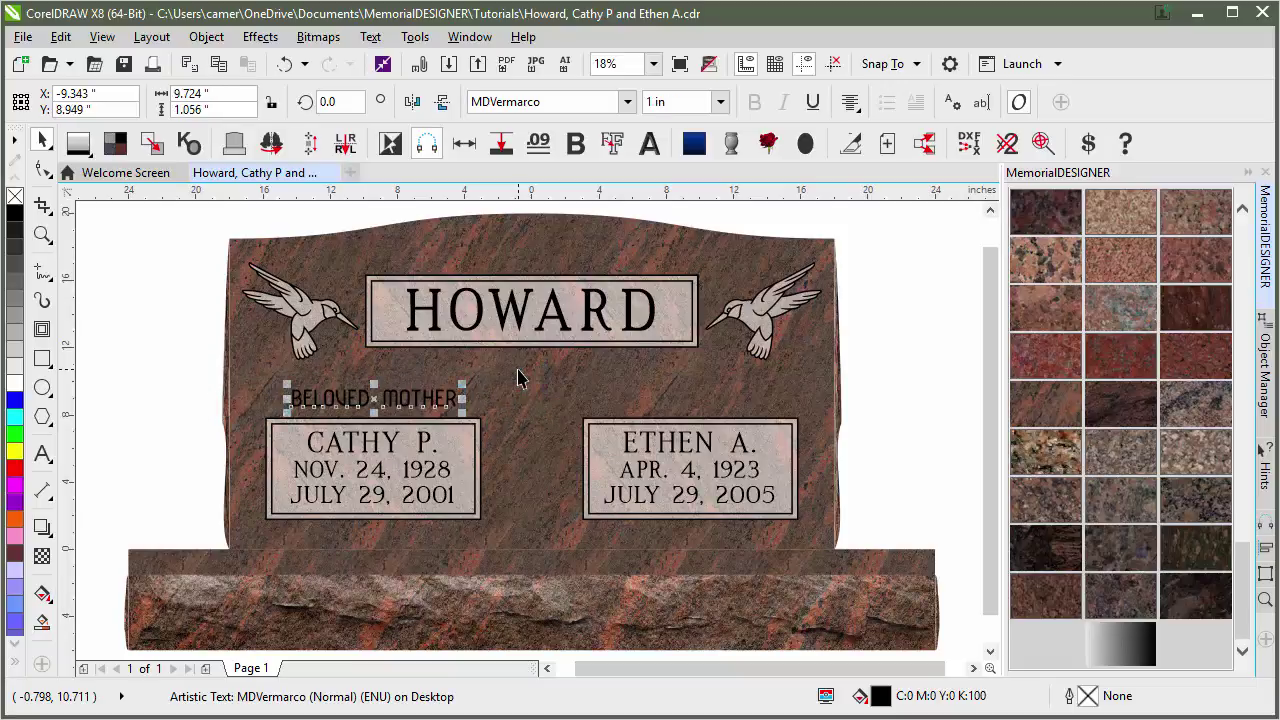
{"action": "key", "text": "ctrl+KP_2"}
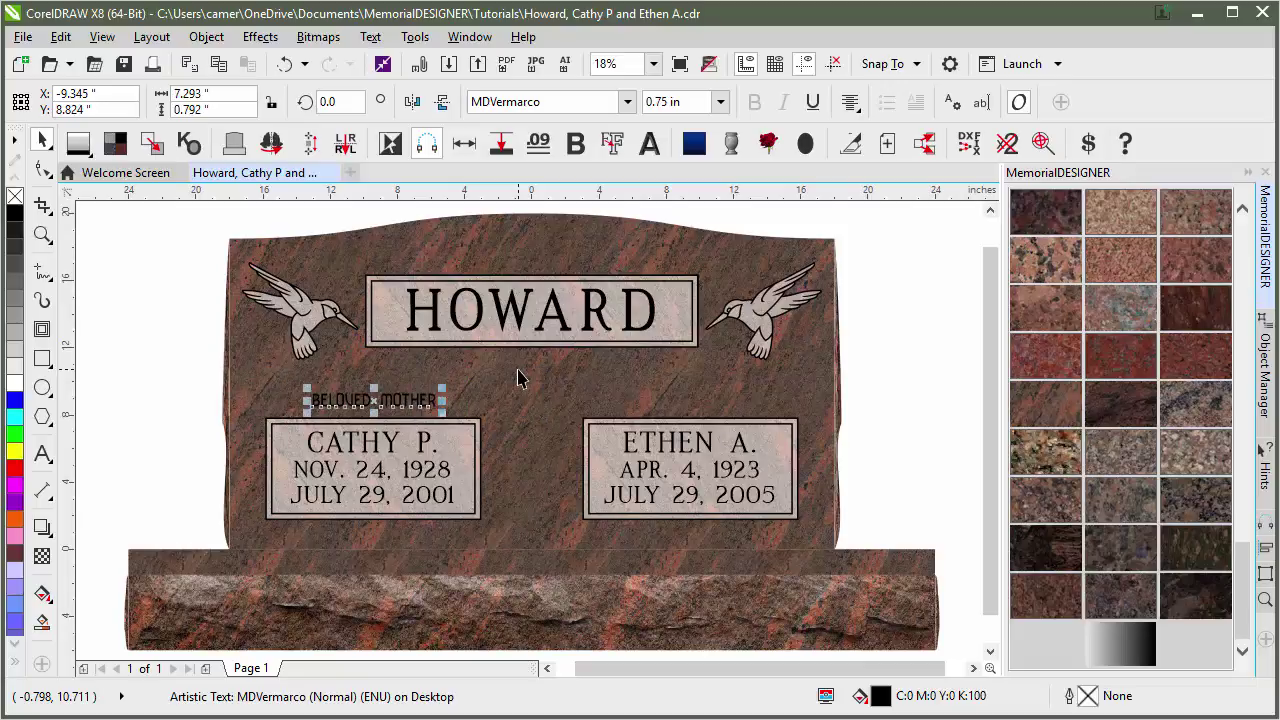
{"action": "key", "text": "ctrl+KP_8"}
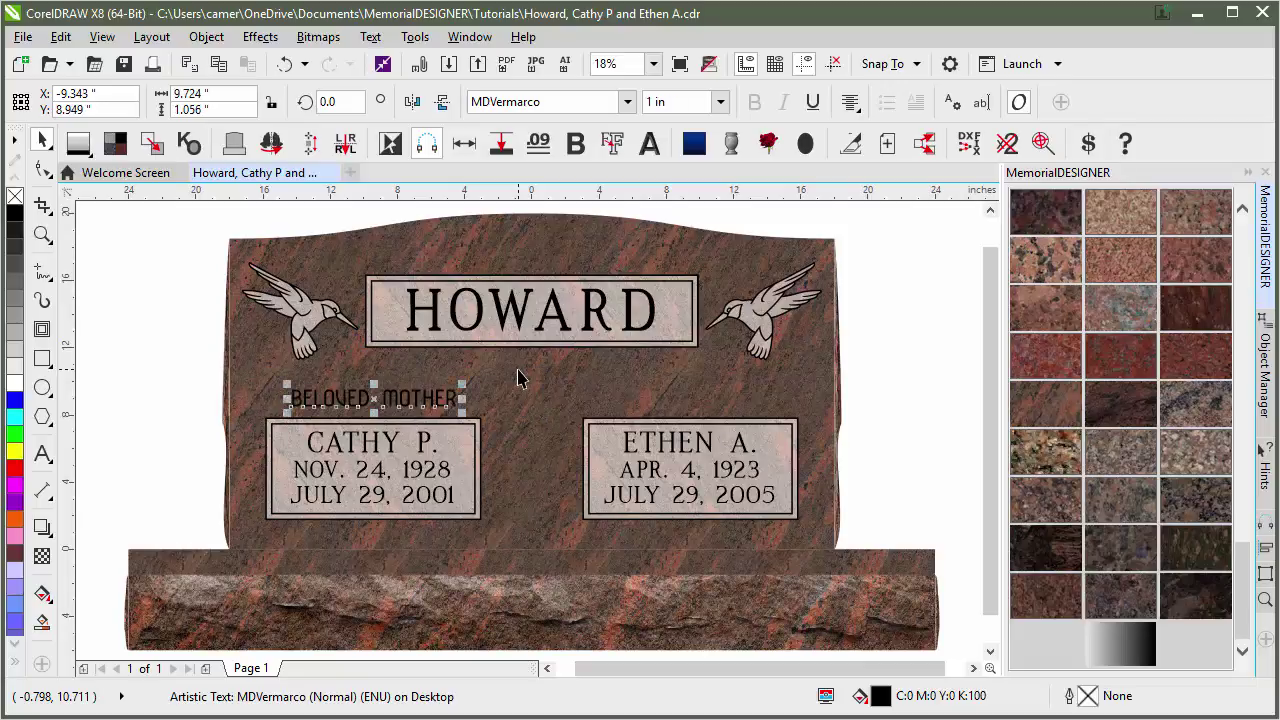
{"action": "key", "text": "ctrl+KP_8"}
{"action": "key", "text": "ctrl+KP_2"}
{"action": "key", "text": "ctrl+KP_2"}
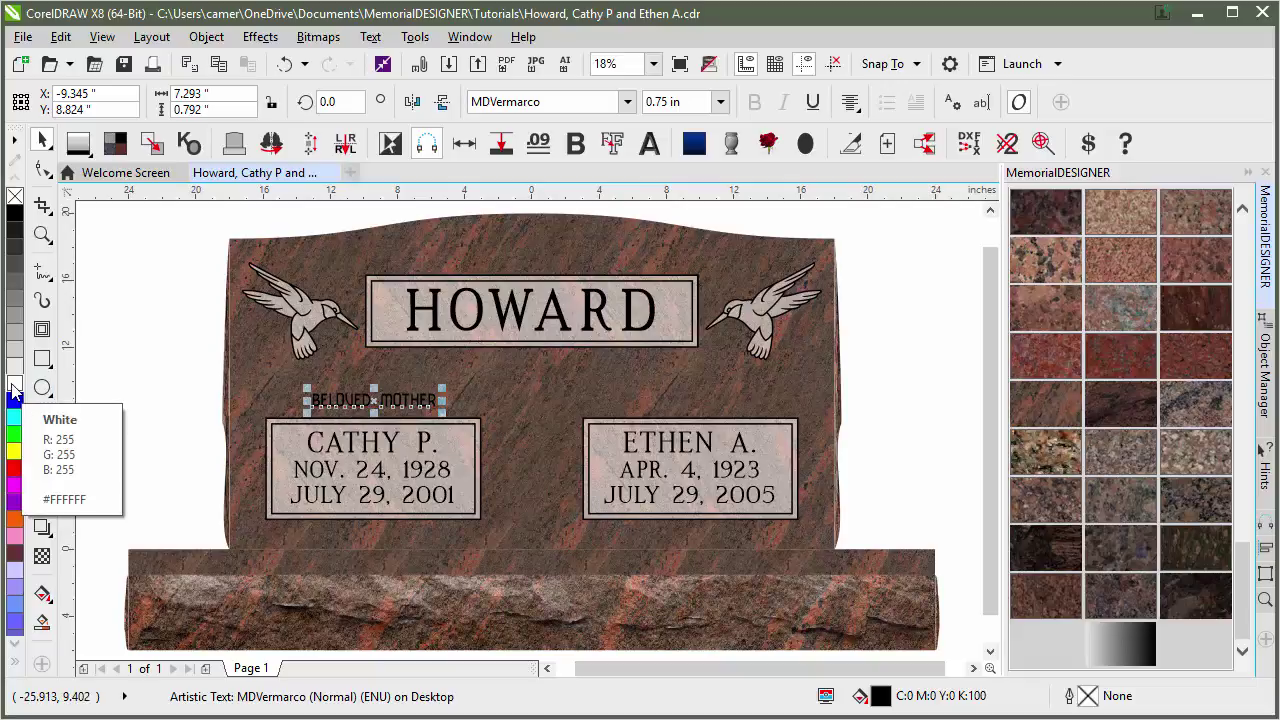
Step: Fill the BELOVED MOTHER line with white and place a copy of it above the right panel at X 9.345 inches
{"action": "left_click", "coordinate": [80, 145]}
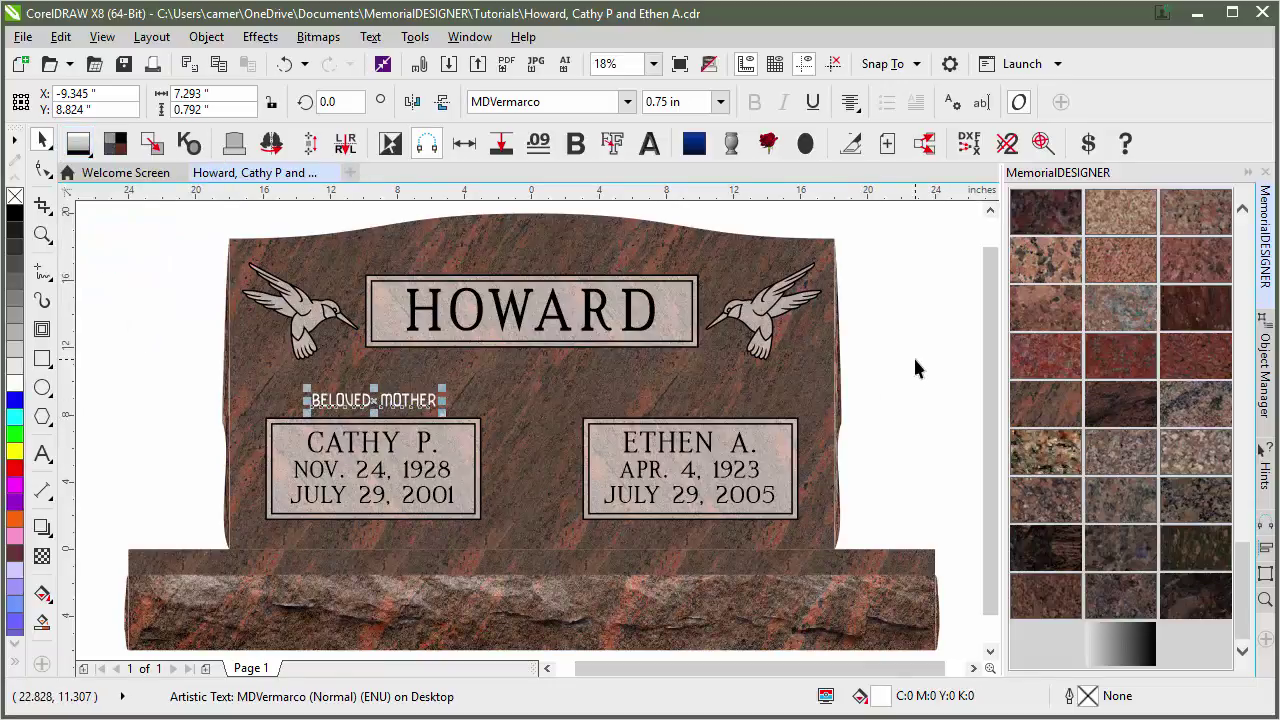
{"action": "key", "text": "Escape"}
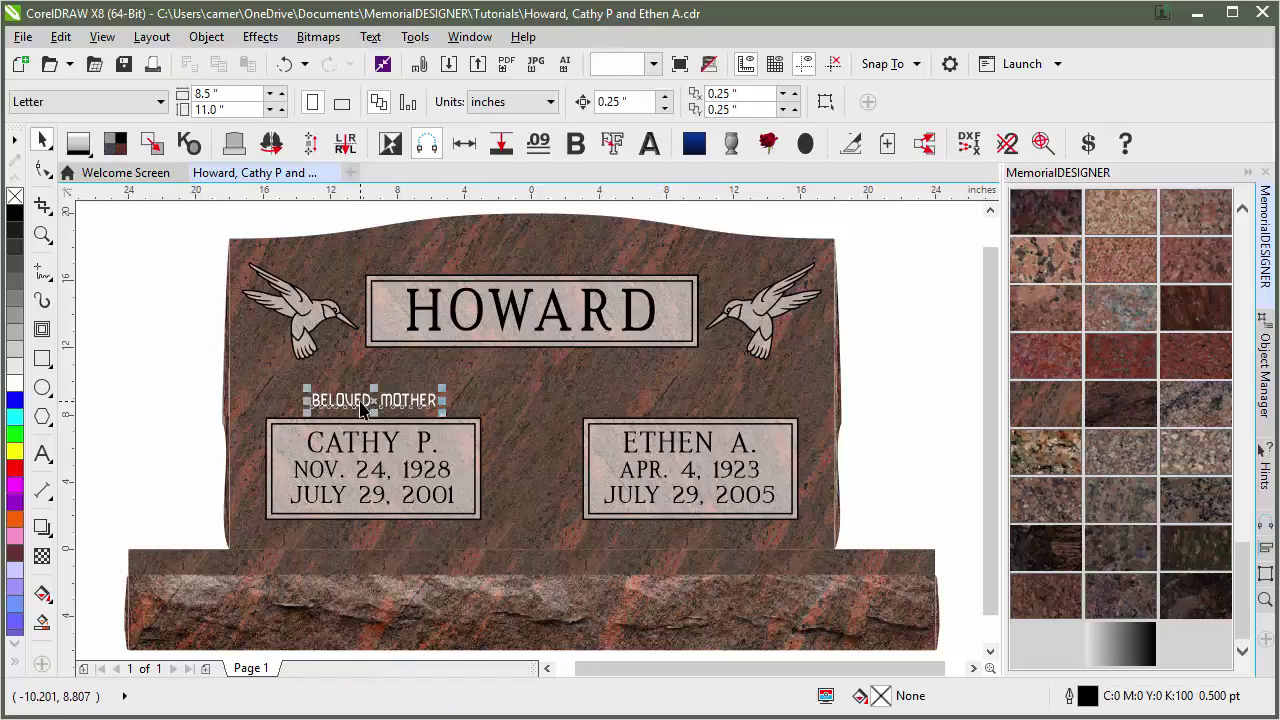
{"action": "left_click", "coordinate": [361, 408]}
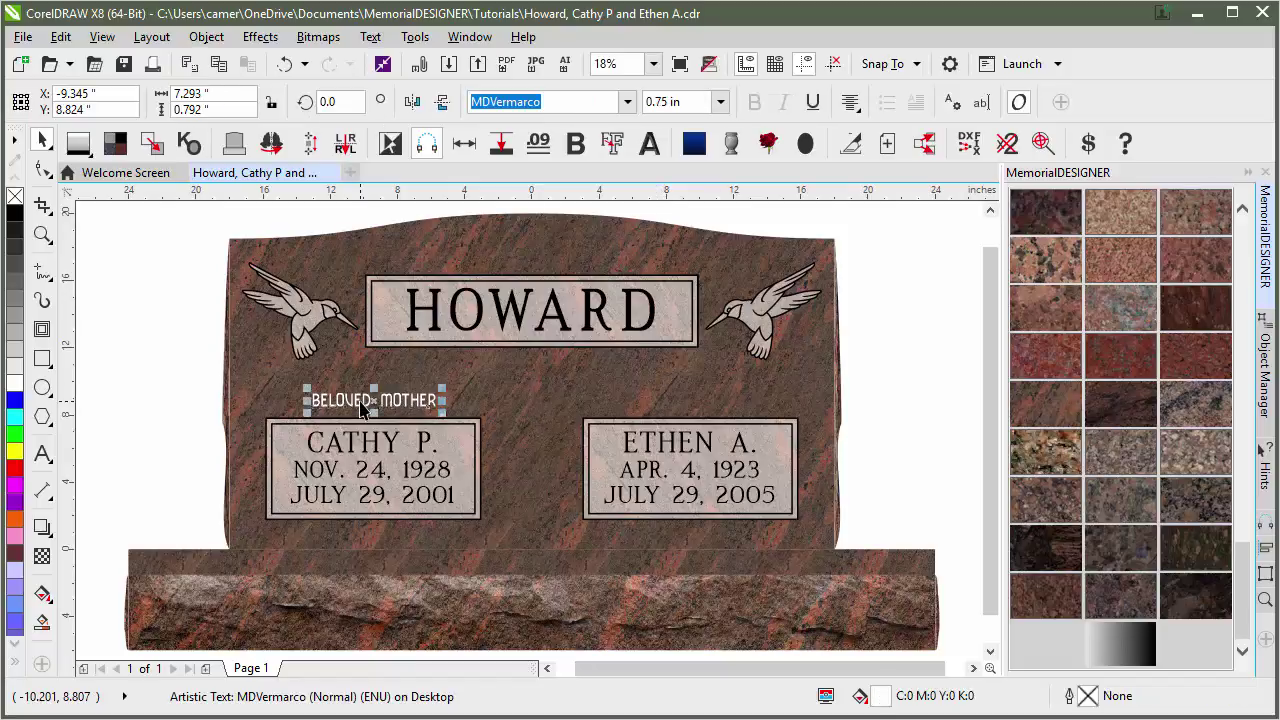
{"action": "left_click_drag", "start_coordinate": [361, 408], "coordinate": [675, 408]}
{"action": "key", "text": "Escape"}
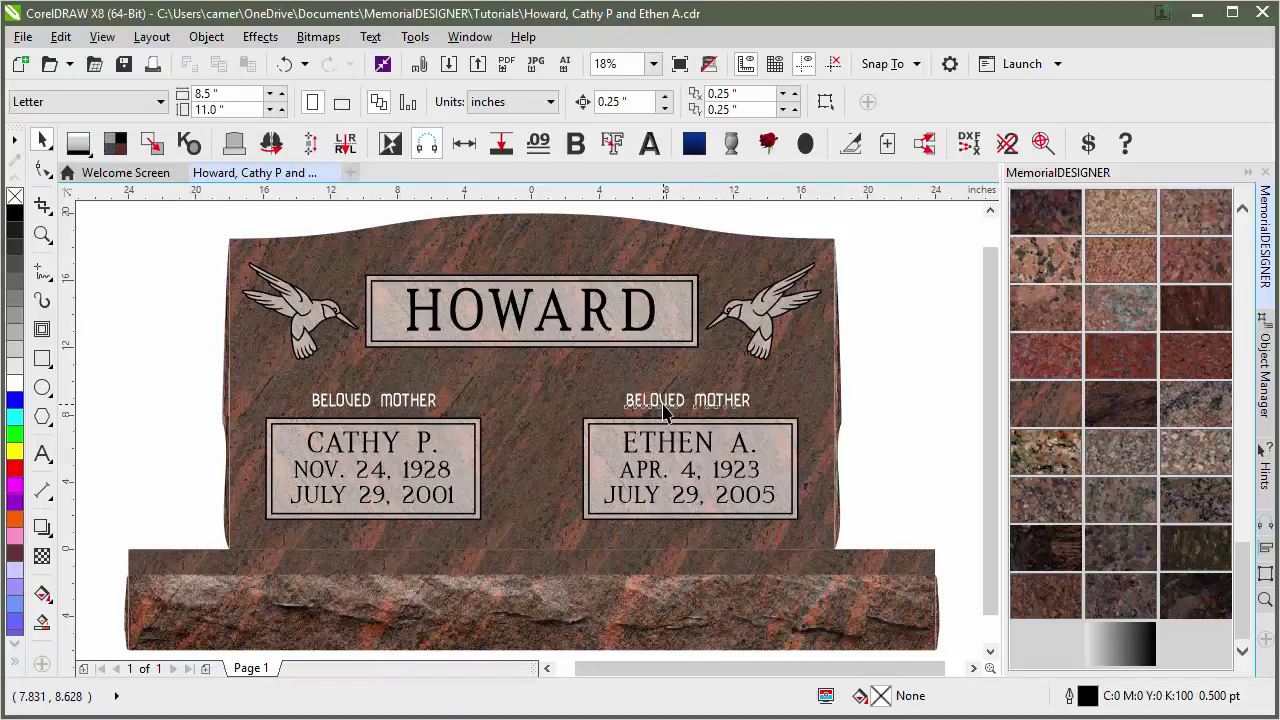
Step: Replace the copied line's text above the right panel with LOVING HUSBAND
{"action": "left_click", "coordinate": [665, 410]}
{"action": "left_click", "coordinate": [42, 453]}
{"action": "triple_click", "coordinate": [650, 399]}
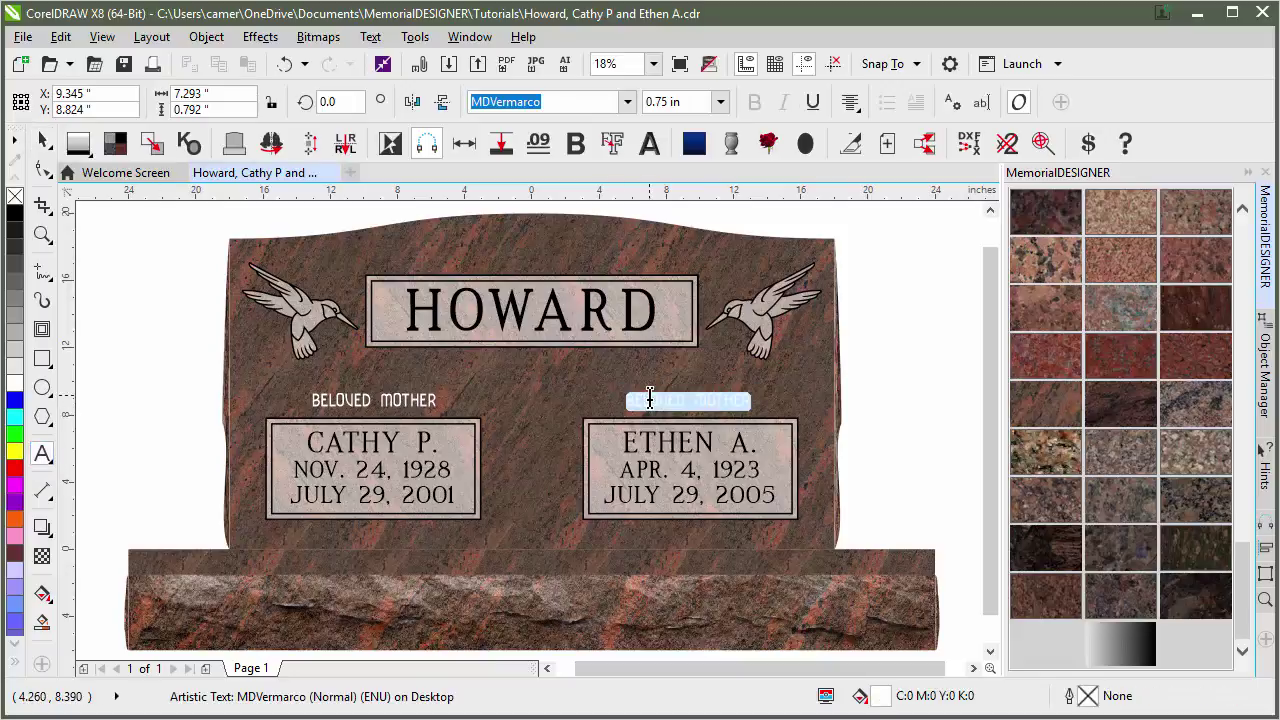
{"action": "type", "text": "LOVI"}
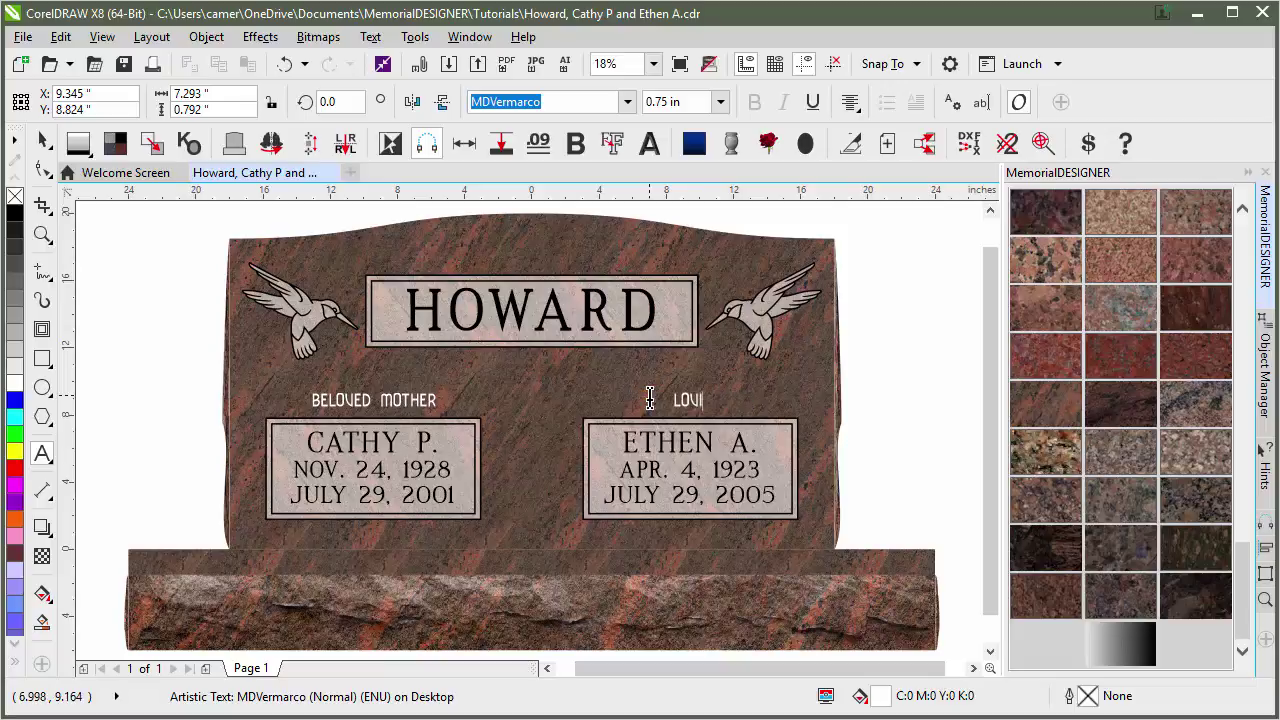
{"action": "type", "text": "NG HUSBAND"}
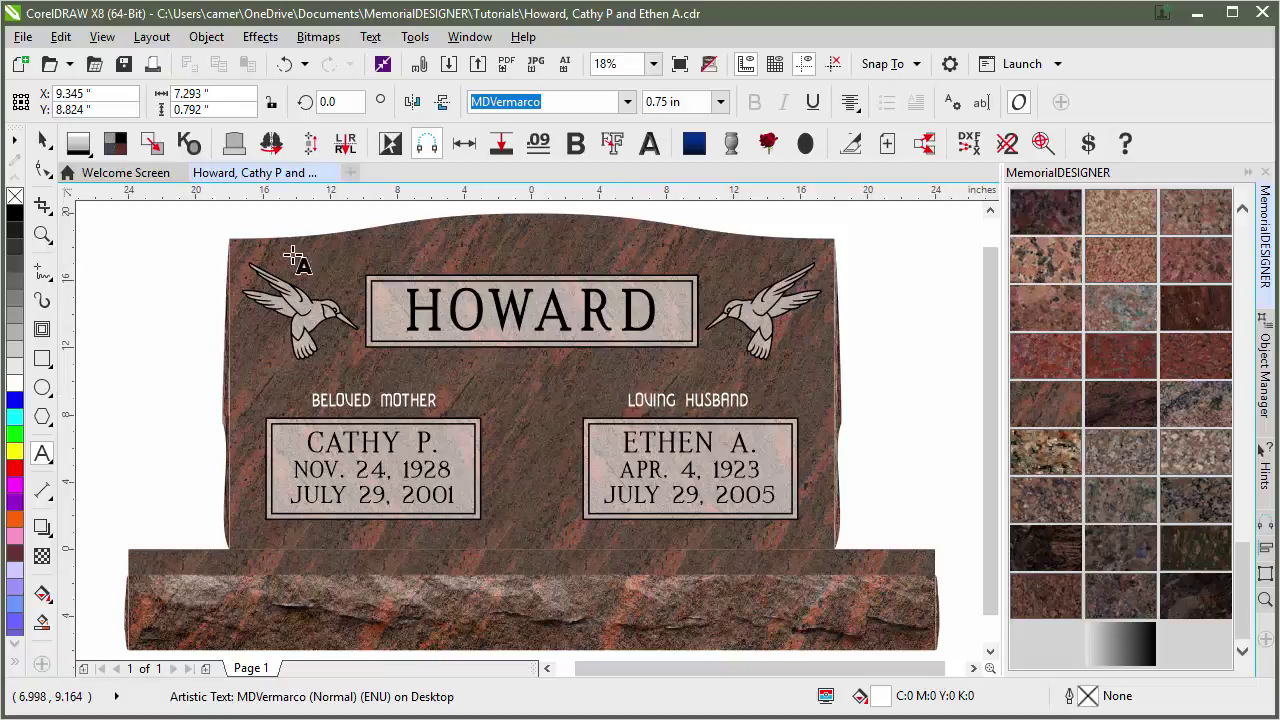
Step: Fill the large family name lettering in the tablet's upper panel with Dark Grey
{"action": "left_click", "coordinate": [42, 140]}
{"action": "left_click", "coordinate": [157, 294]}
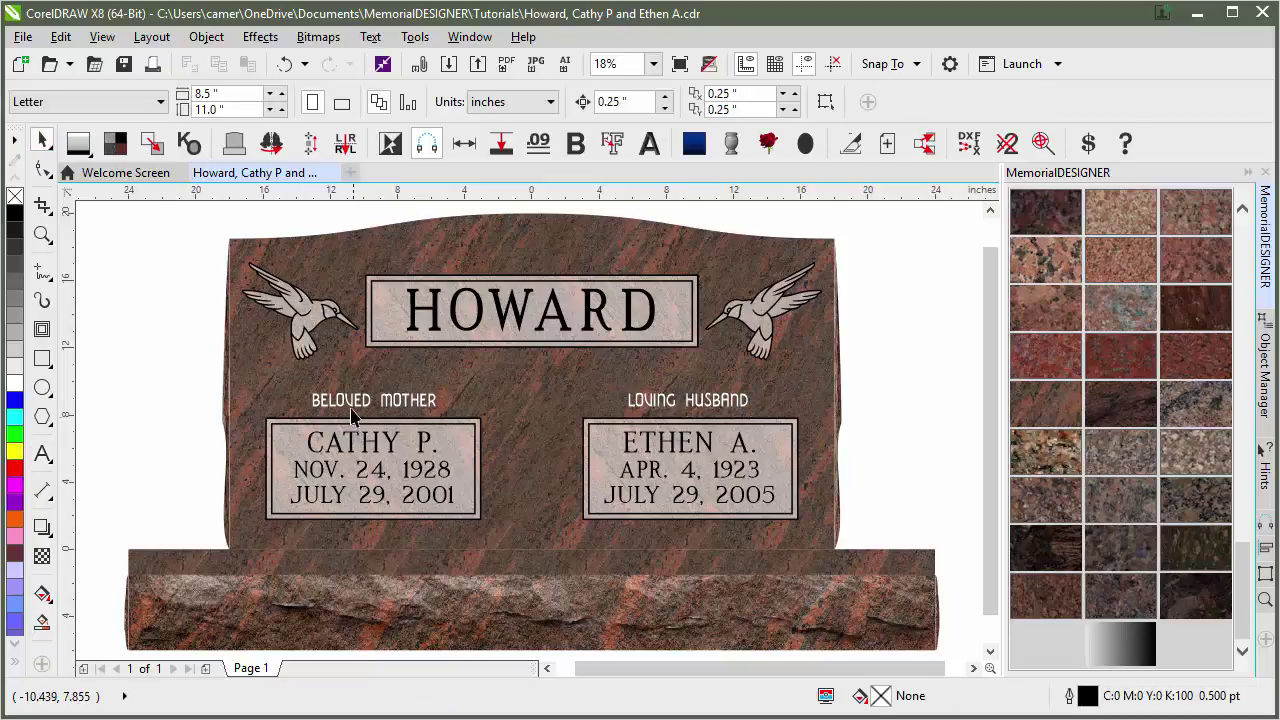
{"action": "left_click", "coordinate": [352, 415]}
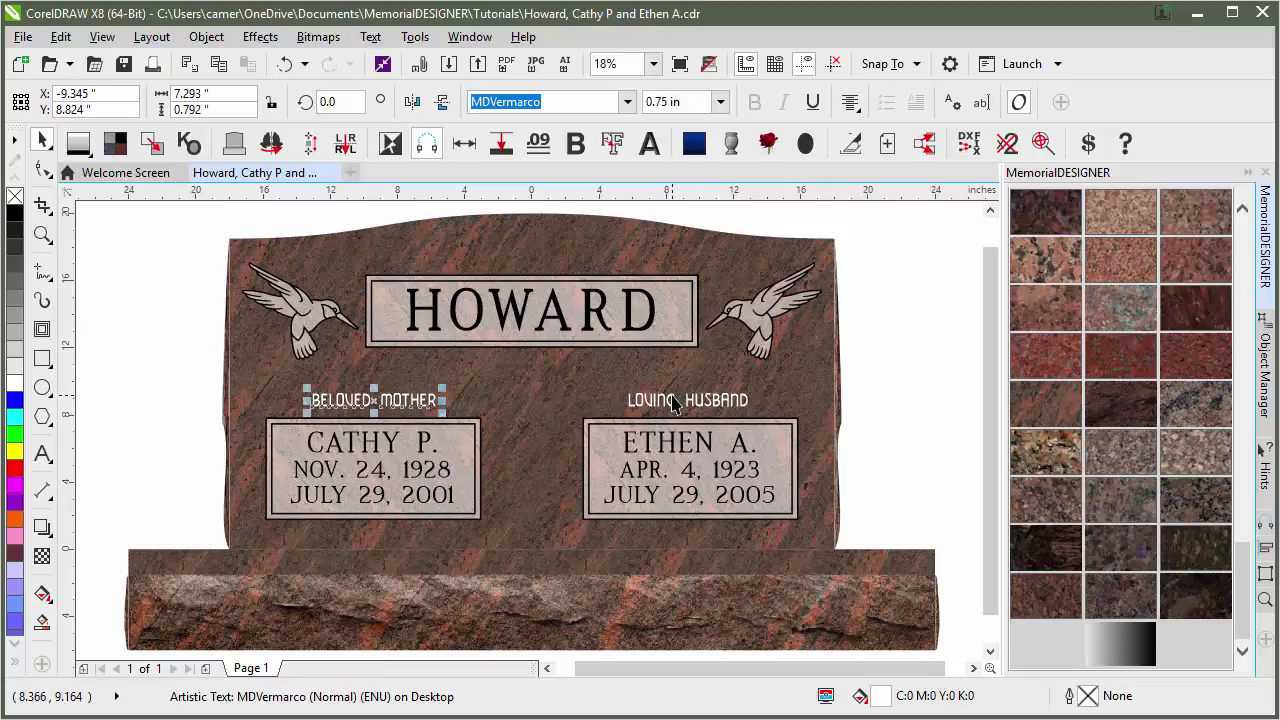
{"action": "left_click", "coordinate": [479, 315]}
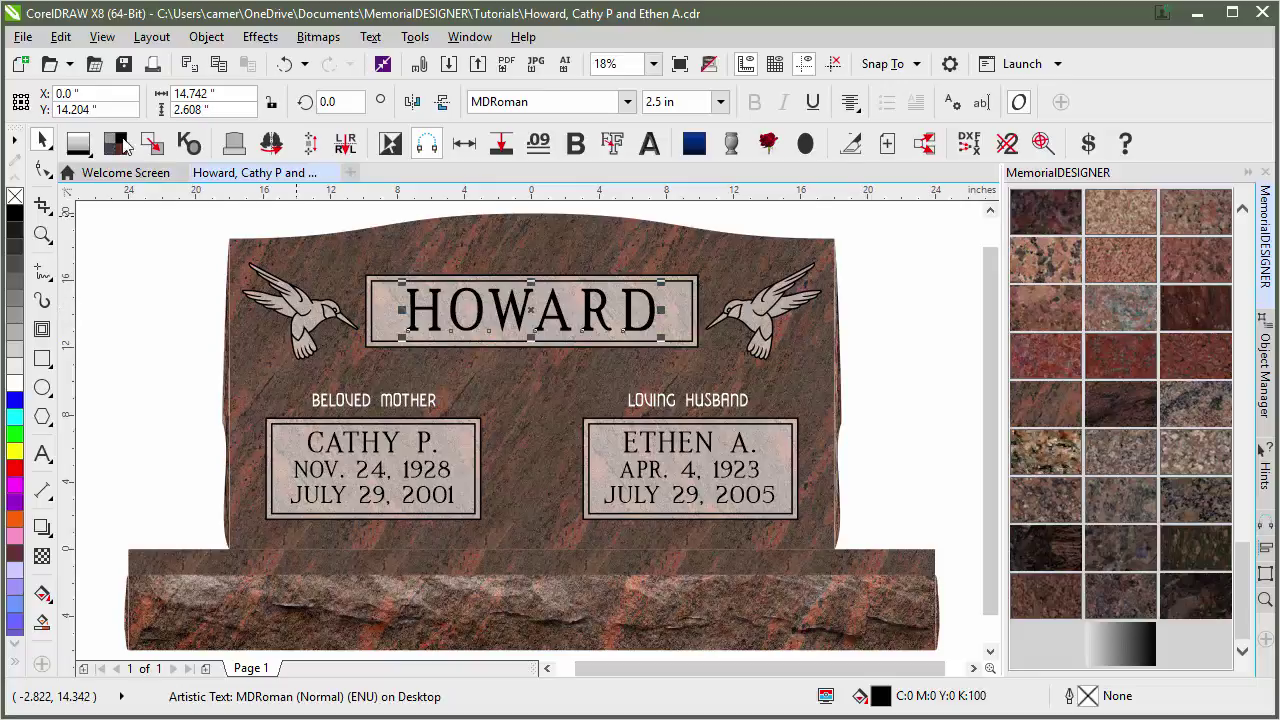
{"action": "left_click", "coordinate": [80, 145]}
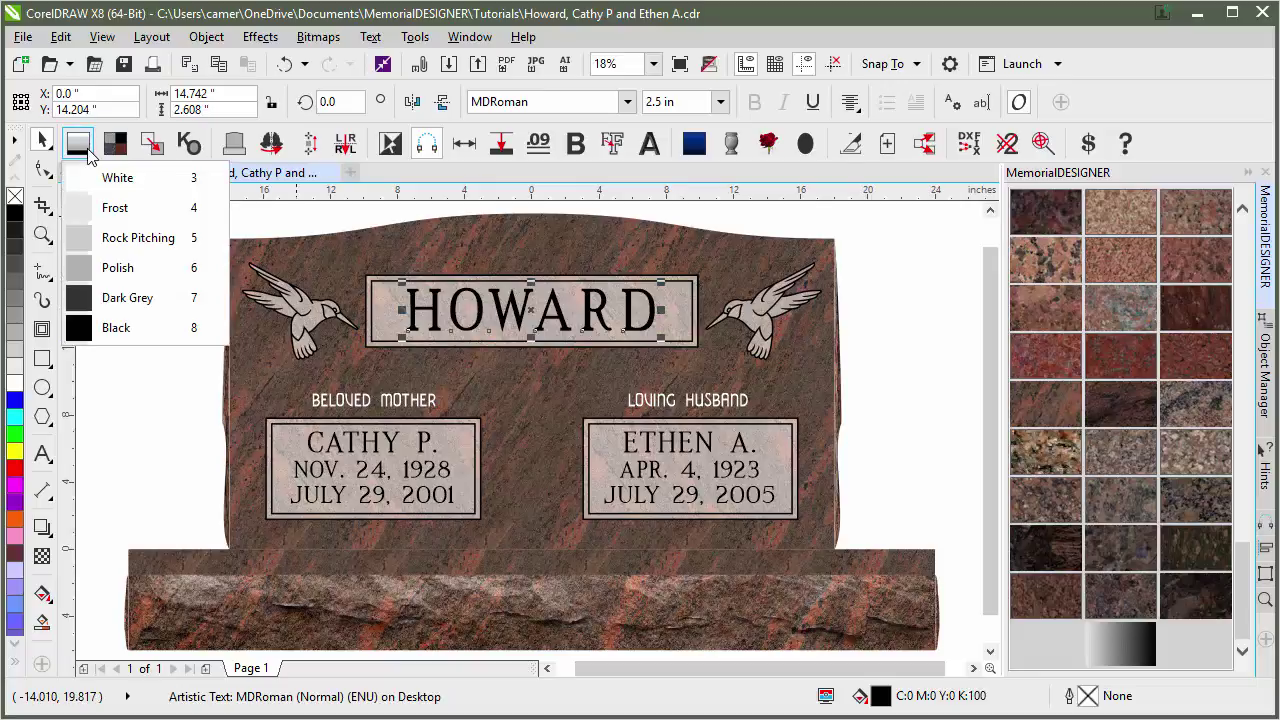
{"action": "left_click", "coordinate": [136, 300]}
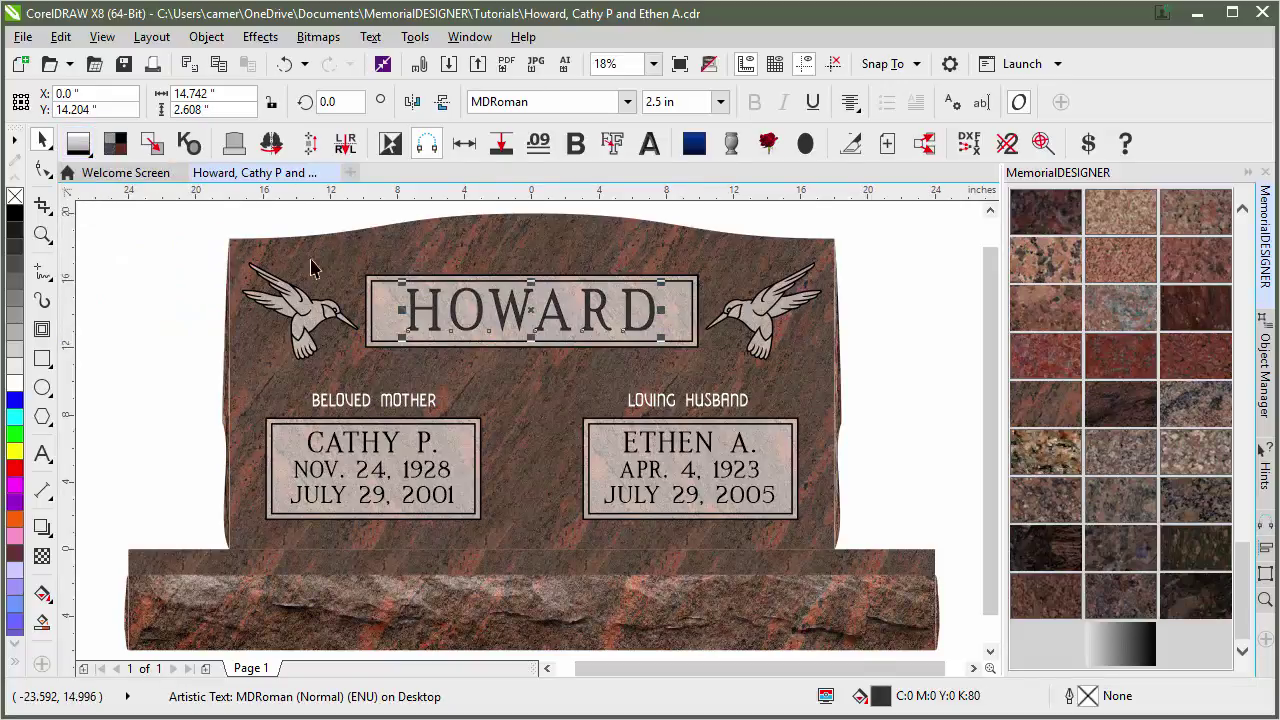
{"action": "left_click", "coordinate": [355, 235]}
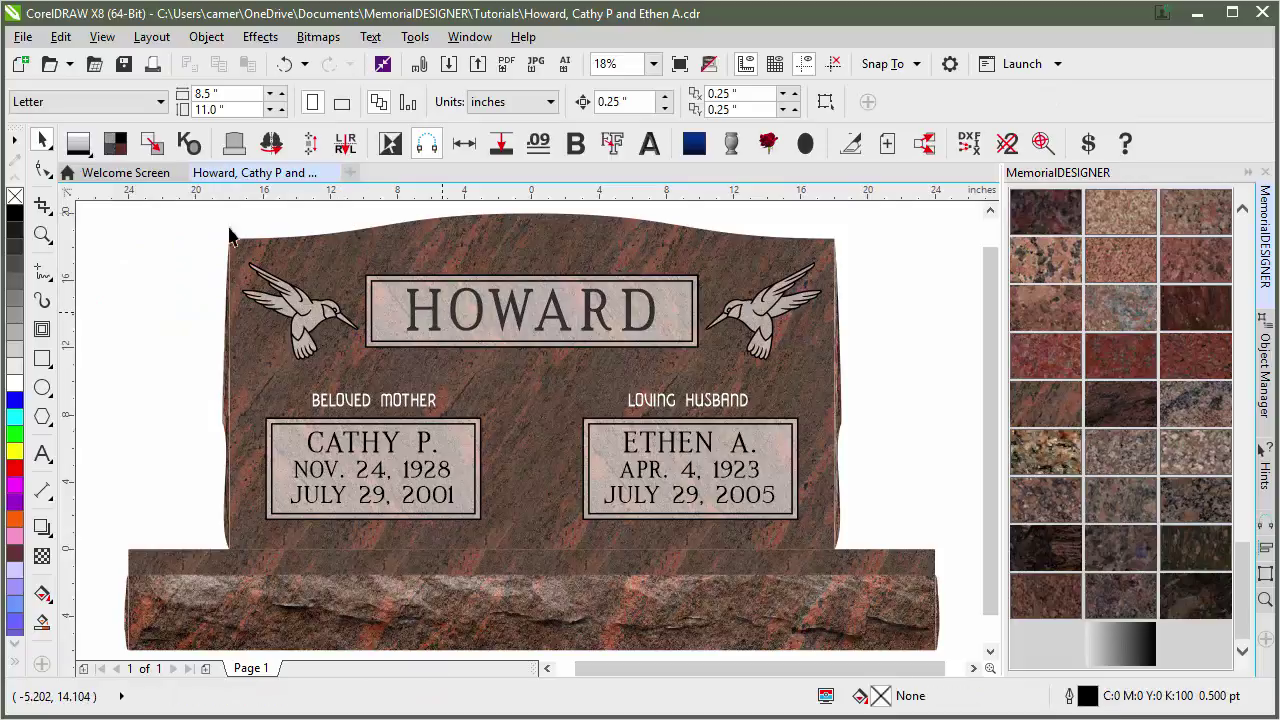
Step: Fill the double-line border of the family name panel with Dark Grey
{"action": "left_click", "coordinate": [42, 234]}
{"action": "left_click_drag", "start_coordinate": [318, 254], "coordinate": [720, 377]}
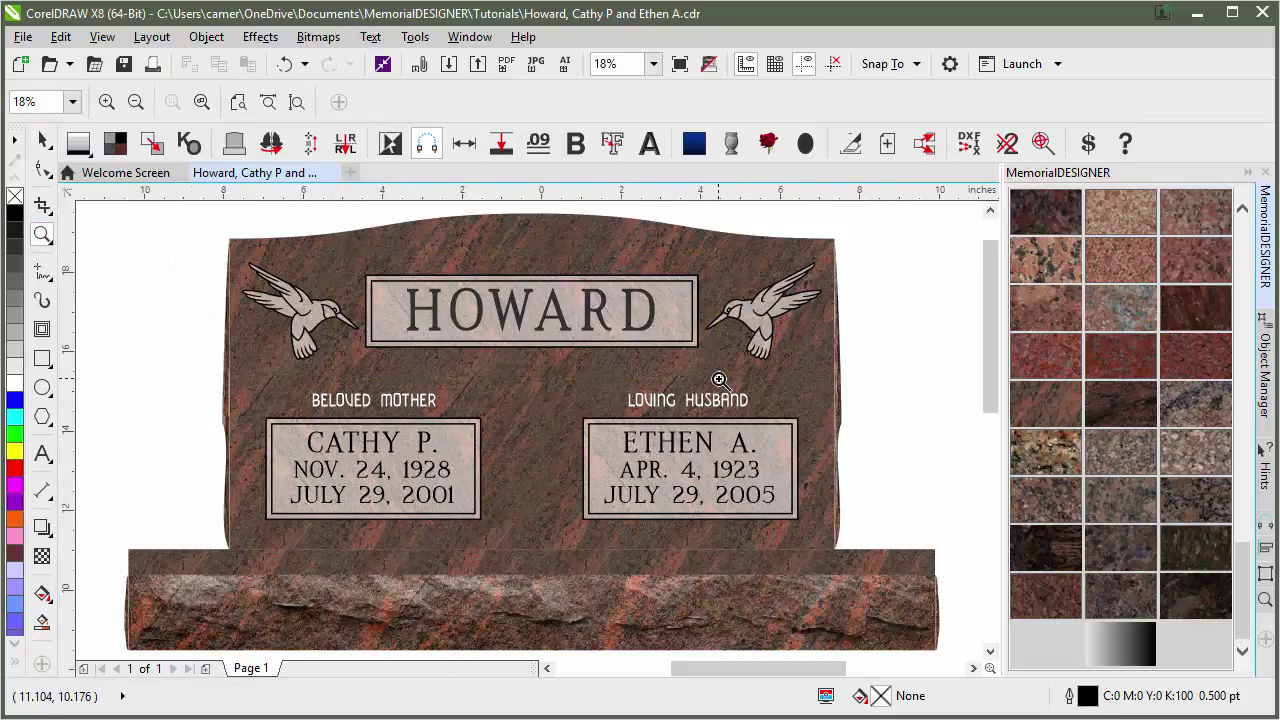
{"action": "left_click", "coordinate": [45, 142]}
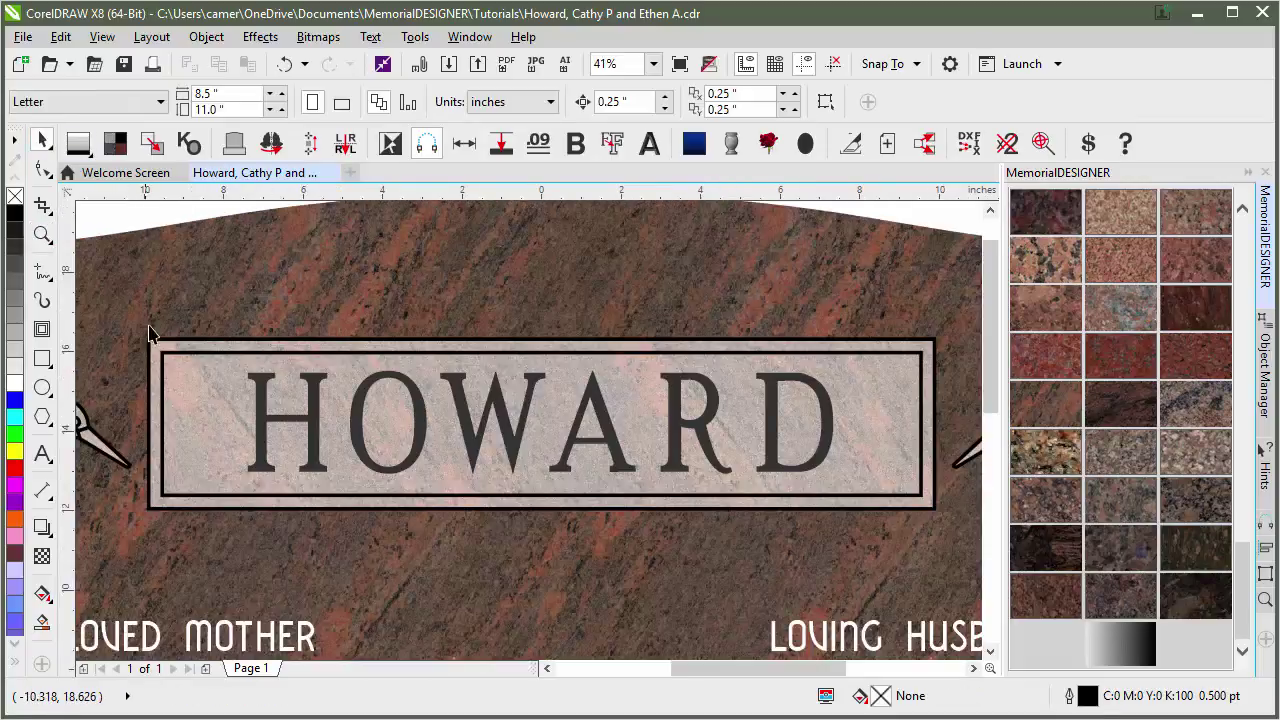
{"action": "left_click", "coordinate": [185, 357]}
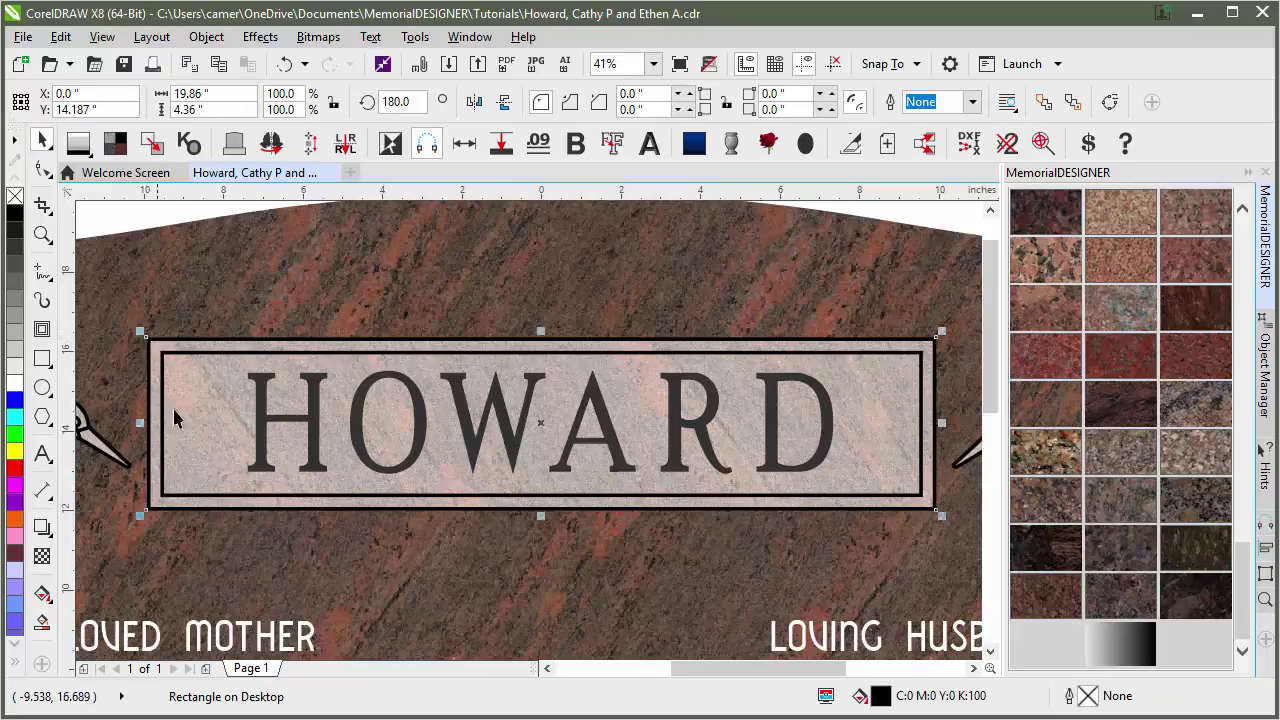
{"action": "left_click", "coordinate": [90, 150]}
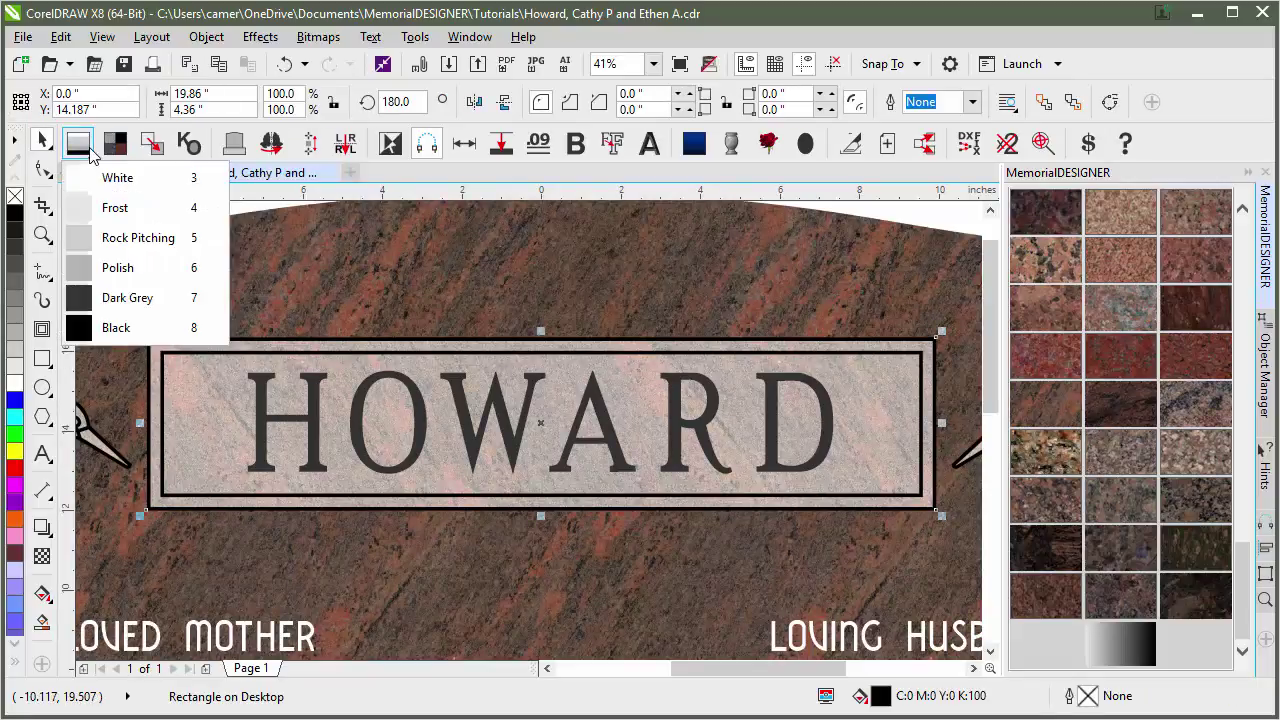
{"action": "left_click", "coordinate": [193, 309]}
Step: Fill the linework of both hummingbirds beside the family name panel with Dark Grey
{"action": "scroll", "coordinate": [525, 428], "scroll_direction": "down", "scroll_amount": 4}
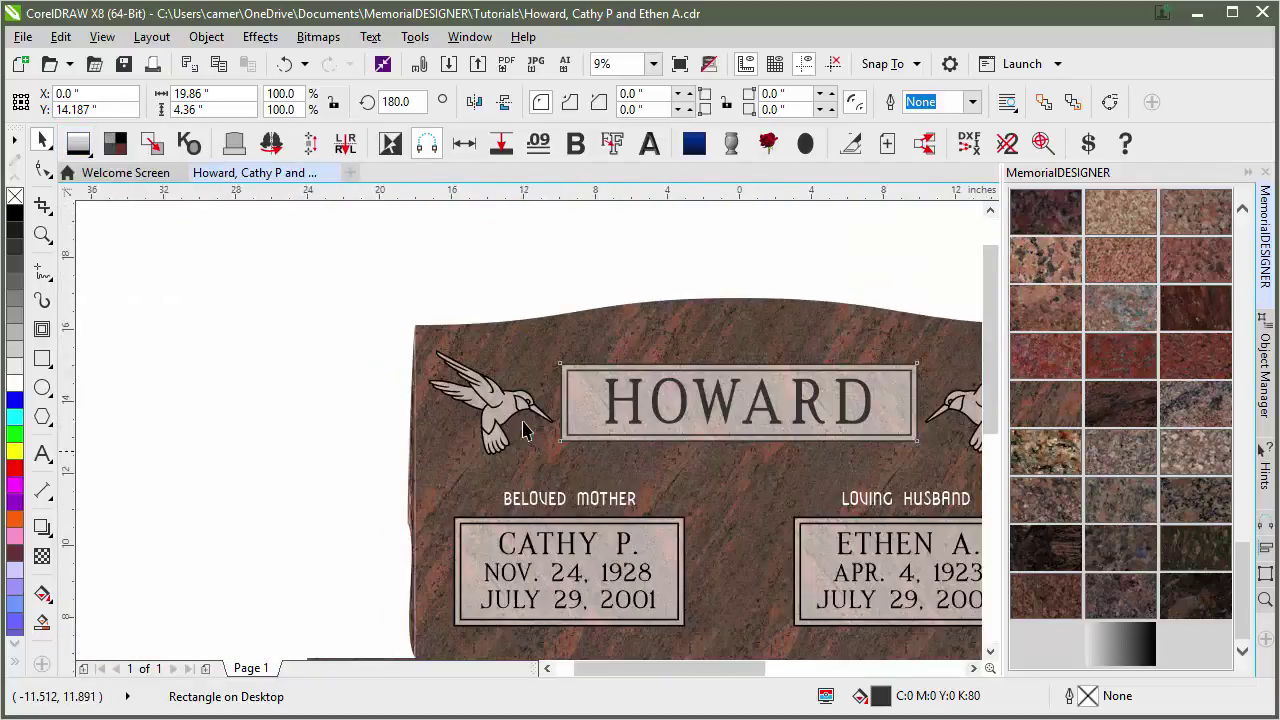
{"action": "scroll", "coordinate": [525, 428], "scroll_direction": "up", "scroll_amount": 7}
{"action": "left_click", "coordinate": [588, 367]}
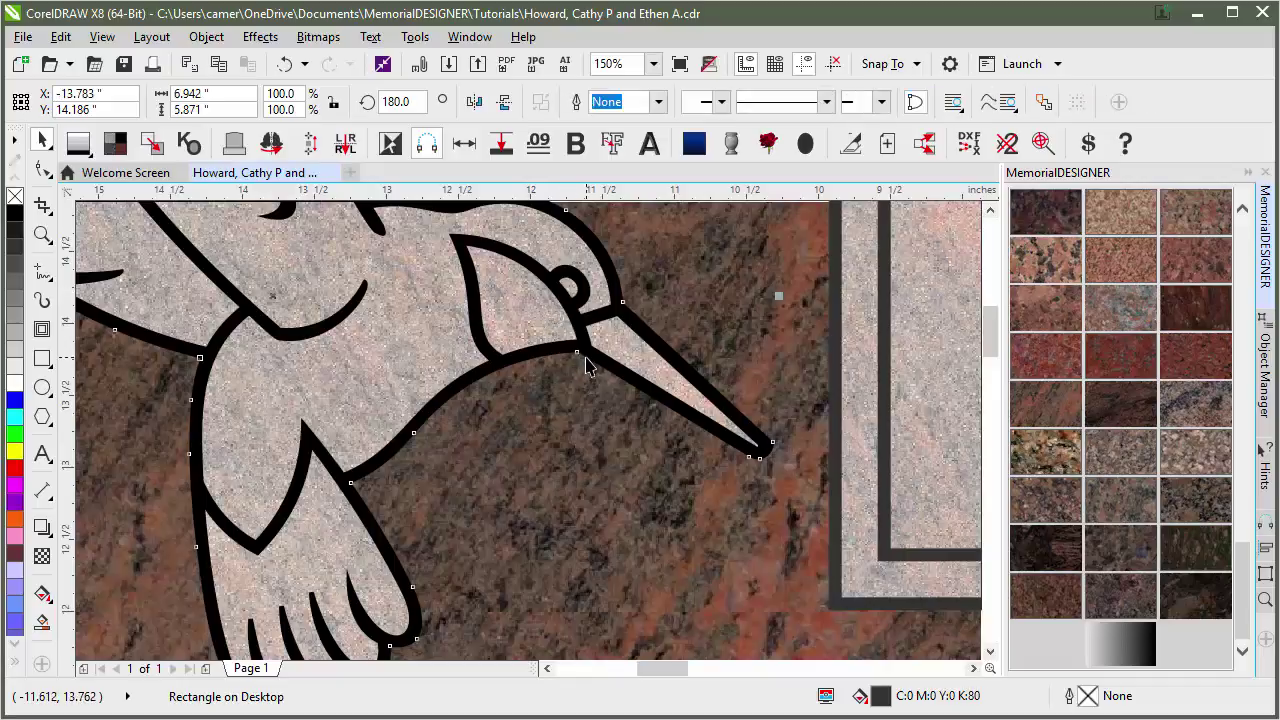
{"action": "scroll", "coordinate": [588, 367], "scroll_direction": "down", "scroll_amount": 3}
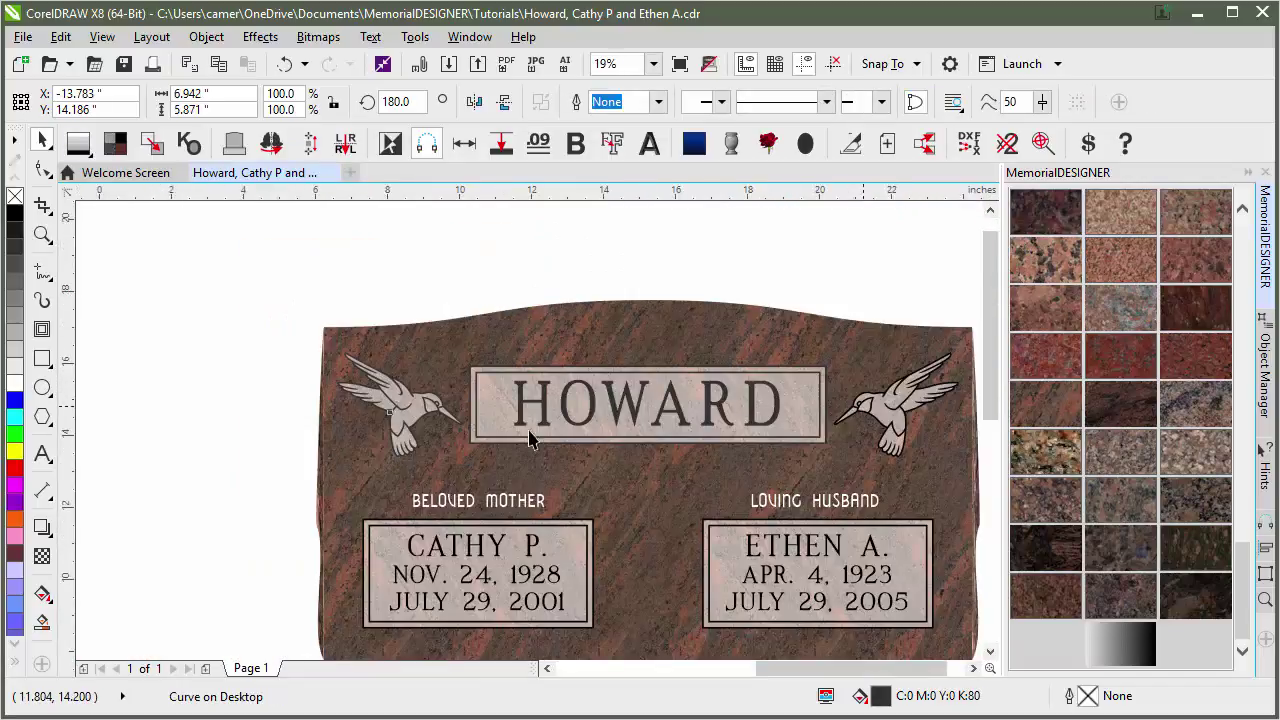
{"action": "scroll", "coordinate": [858, 408], "scroll_direction": "up", "scroll_amount": 5}
{"action": "scroll", "coordinate": [495, 487], "scroll_direction": "down", "scroll_amount": 6}
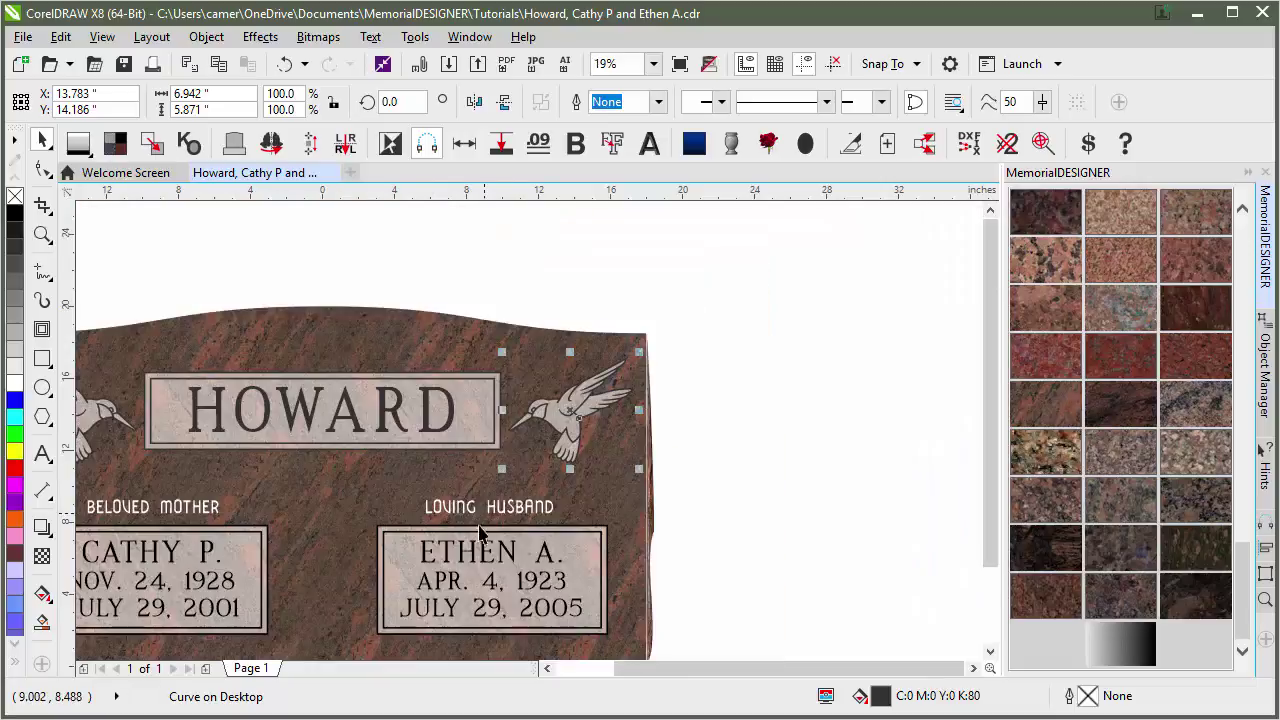
Step: Fill the border and the three text lines of the panel below LOVING HUSBAND with Dark Grey
{"action": "scroll", "coordinate": [530, 440], "scroll_direction": "up", "scroll_amount": 2}
{"action": "scroll", "coordinate": [525, 432], "scroll_direction": "up", "scroll_amount": 1}
{"action": "left_click", "coordinate": [380, 412]}
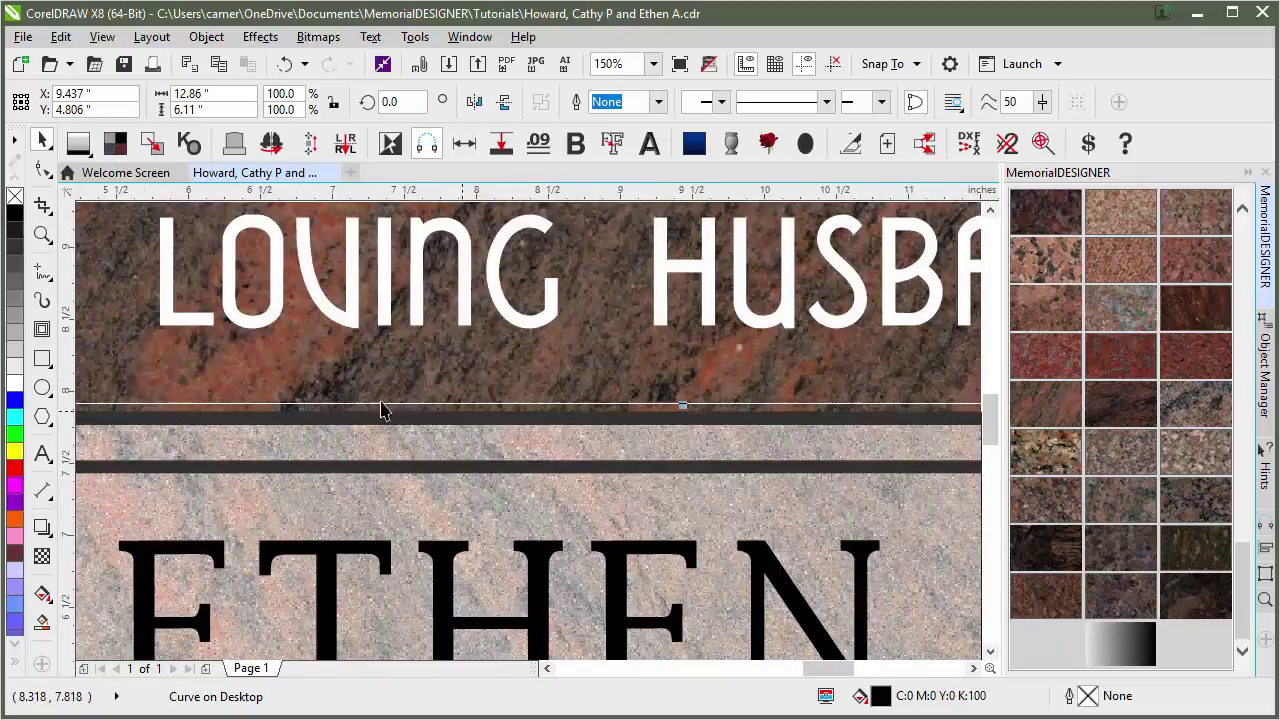
{"action": "scroll", "coordinate": [505, 455], "scroll_direction": "down", "scroll_amount": 2}
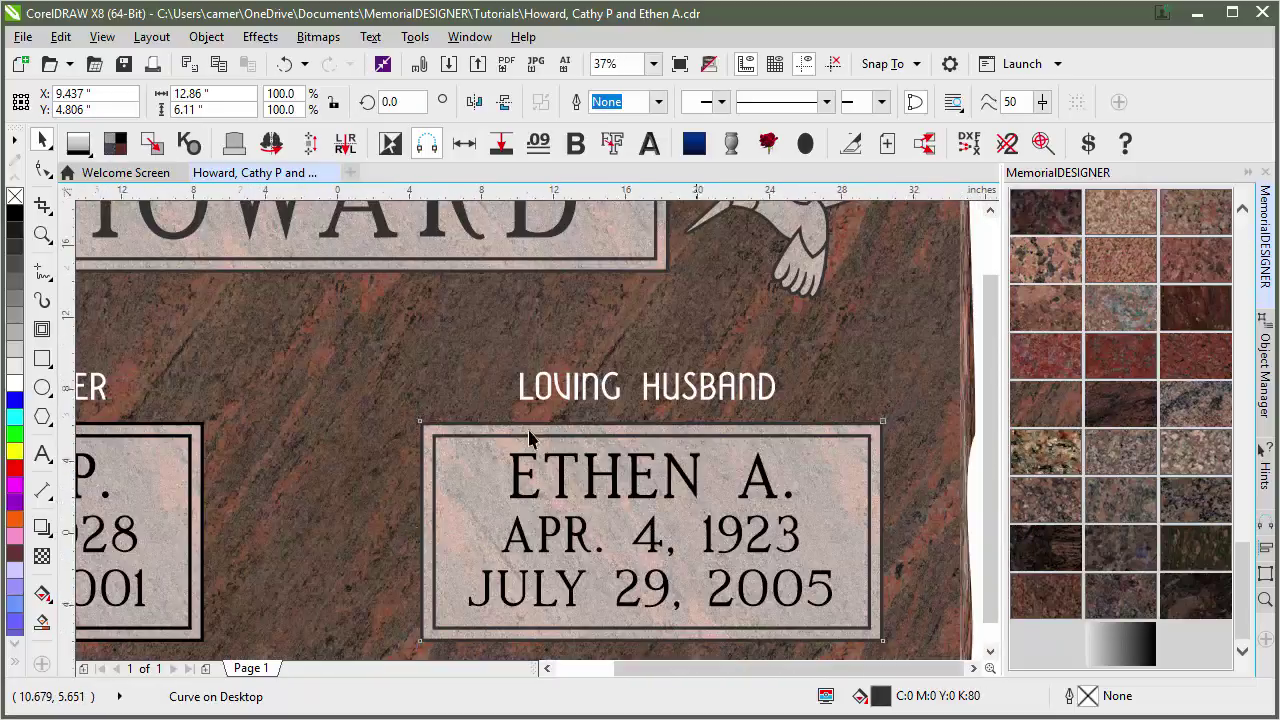
{"action": "scroll", "coordinate": [529, 443], "scroll_direction": "down", "scroll_amount": 2}
{"action": "left_click_drag", "start_coordinate": [714, 383], "coordinate": [418, 513]}
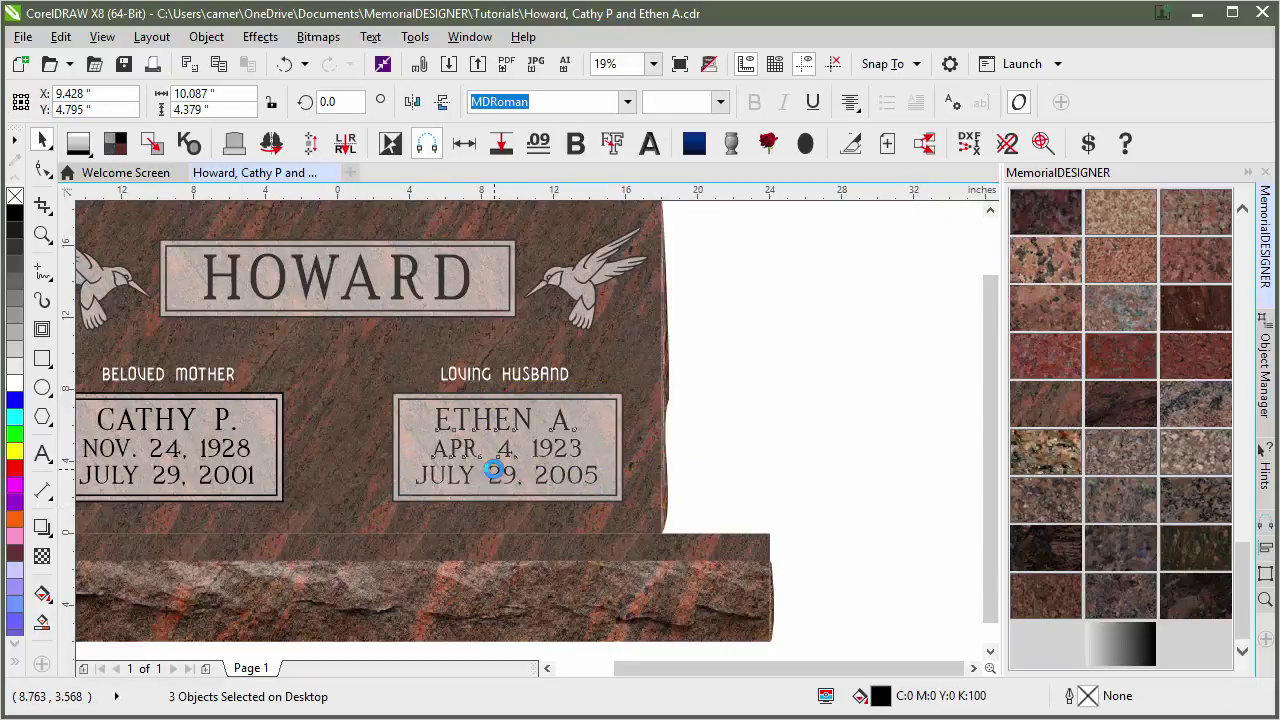
Step: Fill the three text lines and the border of the panel below BELOVED MOTHER with Dark Grey
{"action": "scroll", "coordinate": [171, 443], "scroll_direction": "down", "scroll_amount": 2}
{"action": "scroll", "coordinate": [518, 432], "scroll_direction": "up", "scroll_amount": 2}
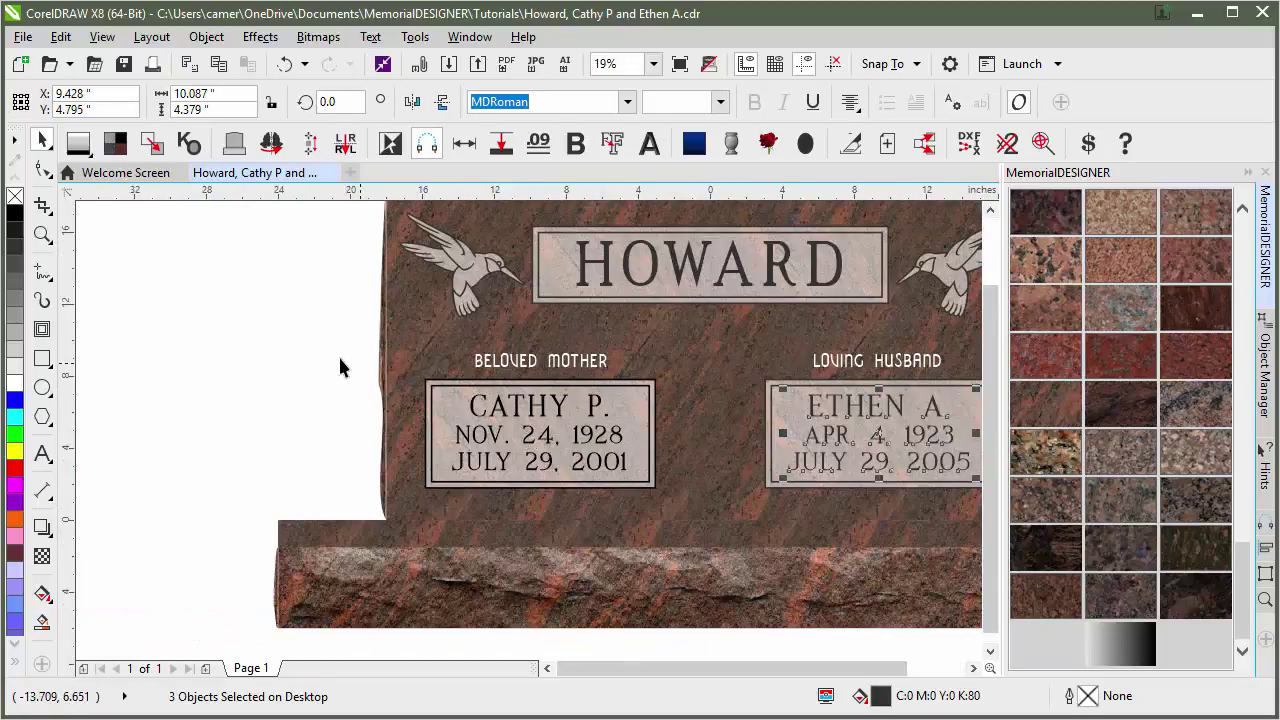
{"action": "left_click_drag", "start_coordinate": [340, 360], "coordinate": [696, 538]}
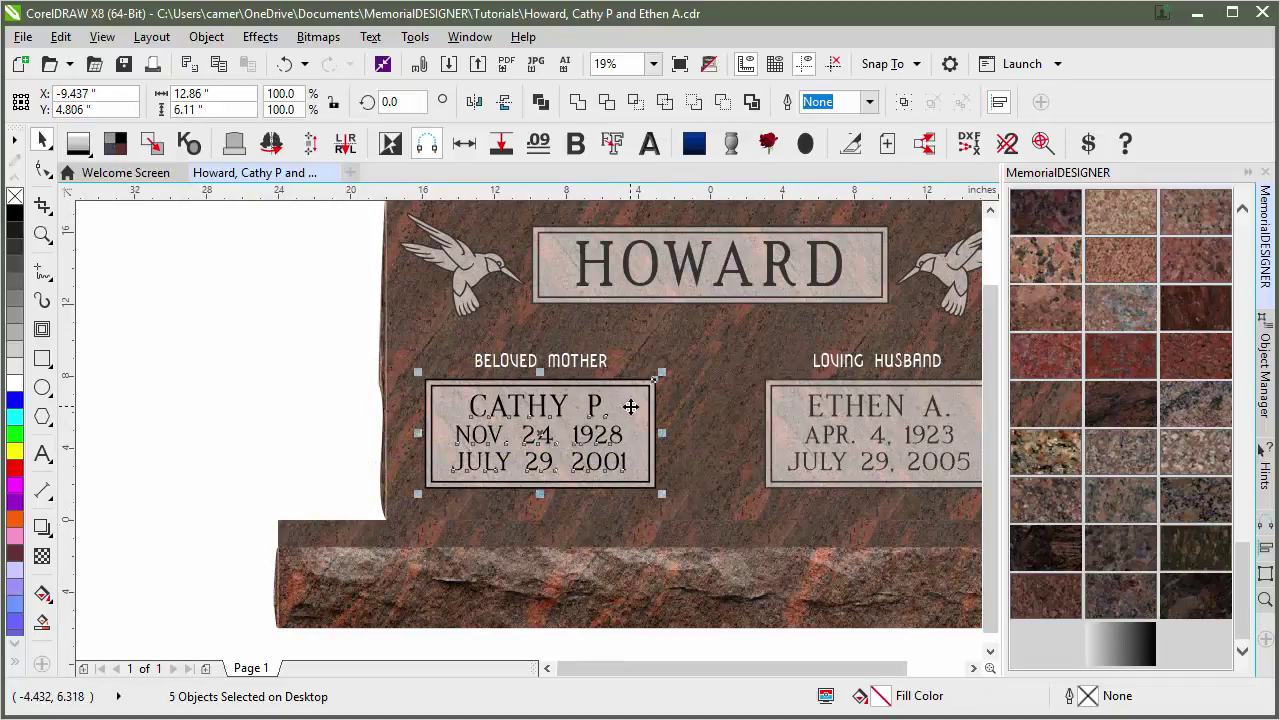
{"action": "left_click", "coordinate": [341, 361]}
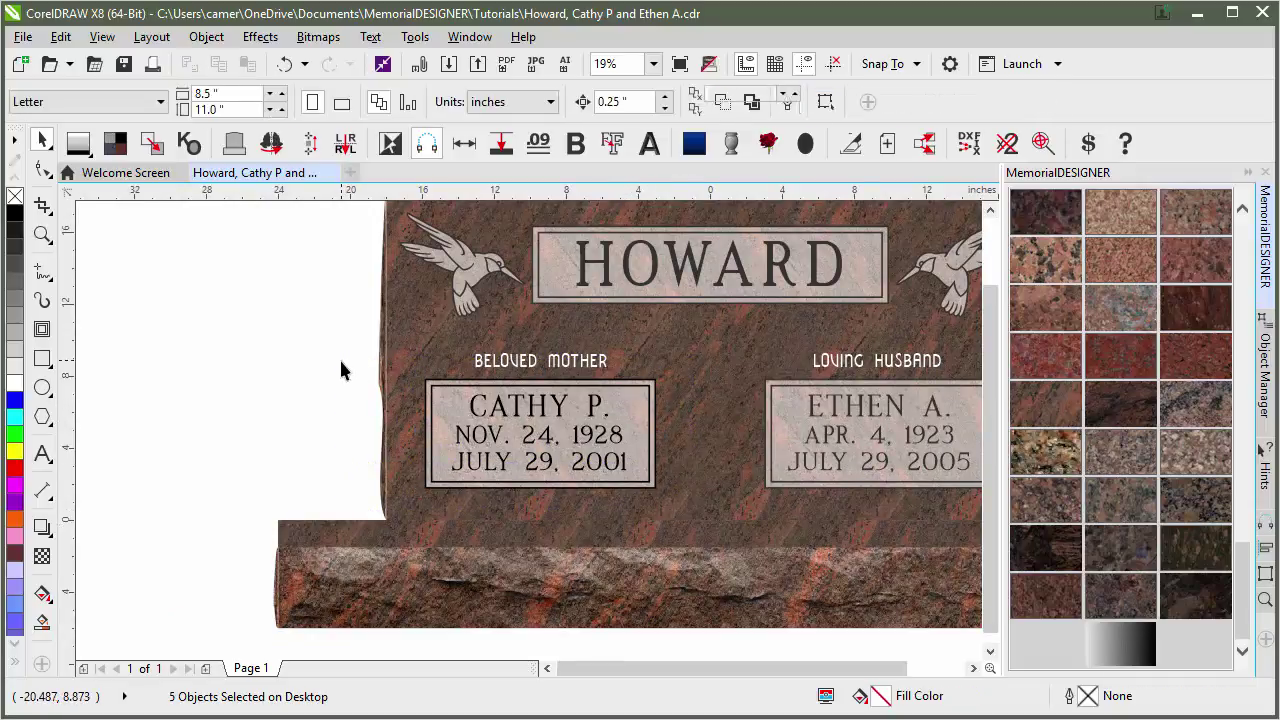
{"action": "left_click_drag", "start_coordinate": [345, 371], "coordinate": [634, 497]}
{"action": "scroll", "coordinate": [670, 388], "scroll_direction": "up", "scroll_amount": 3}
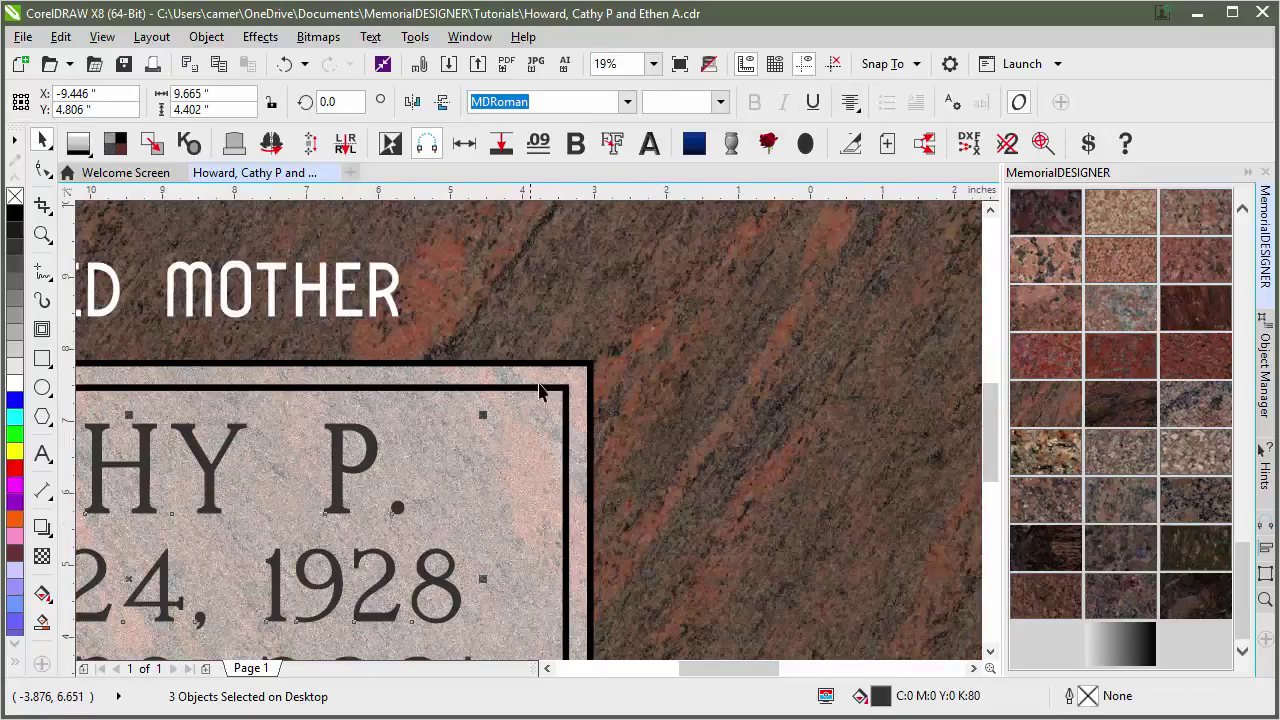
{"action": "left_click", "coordinate": [545, 368]}
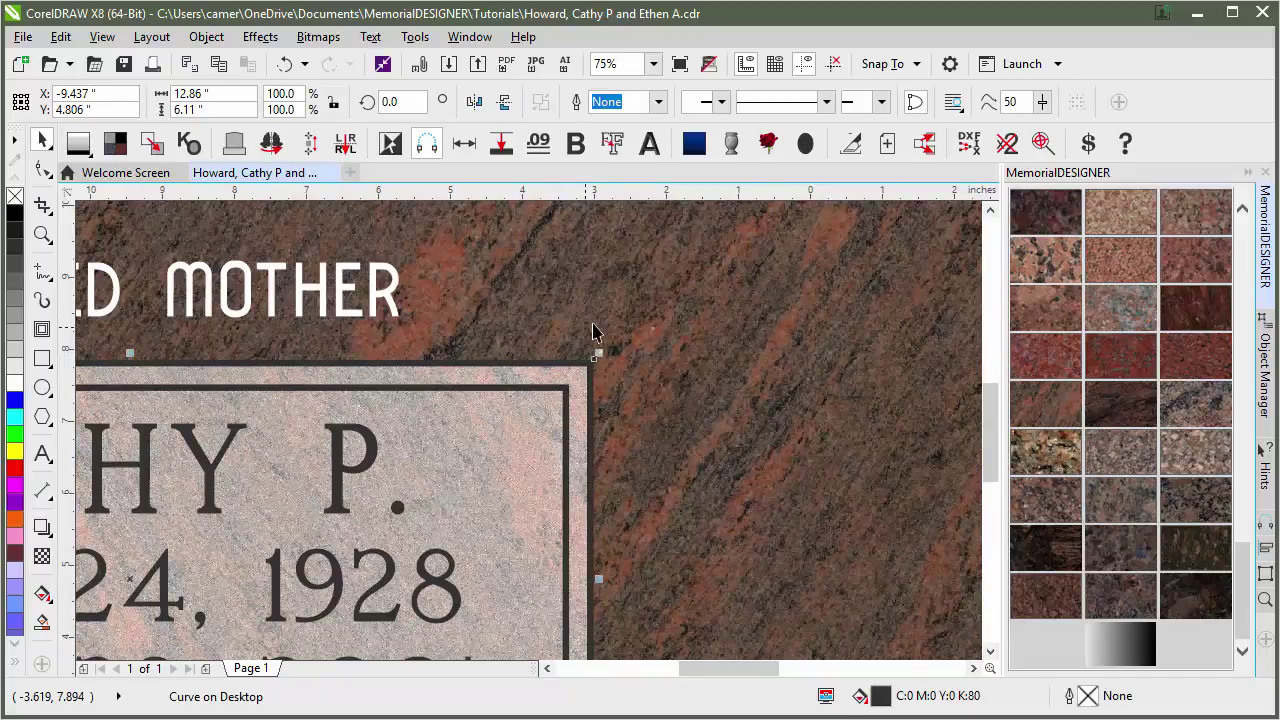
{"action": "key", "text": "F4"}
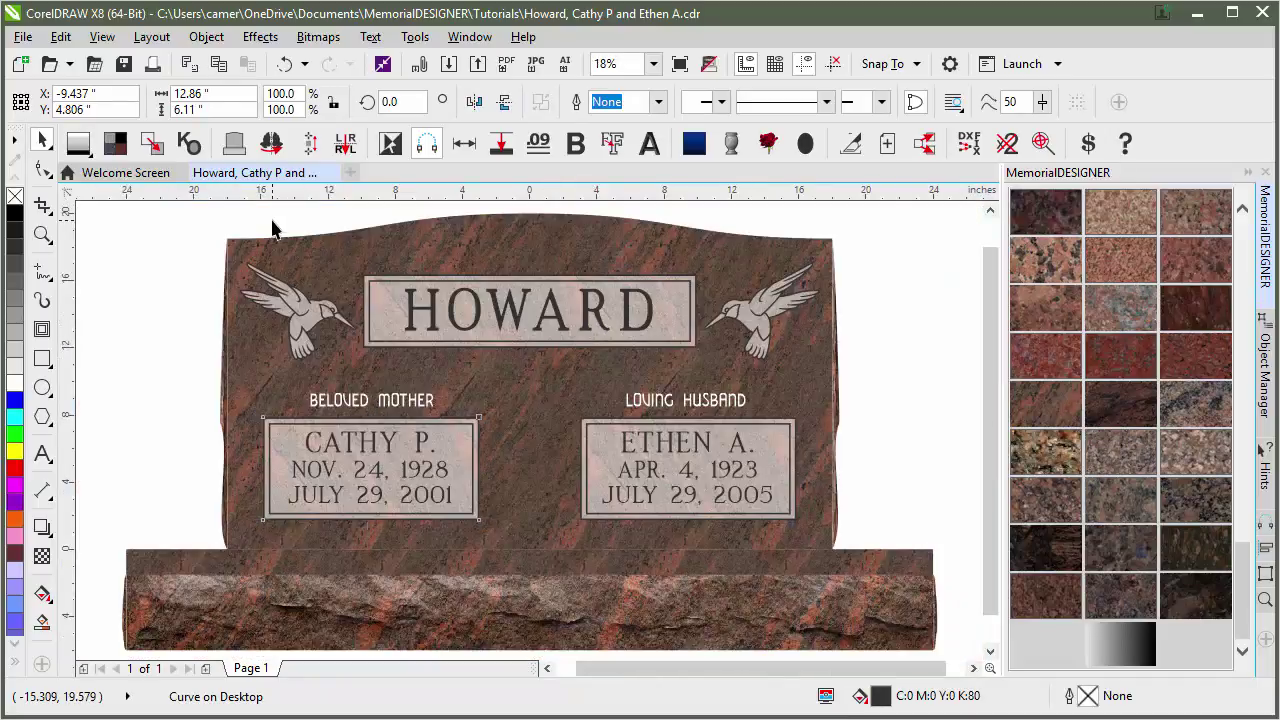
{"action": "left_click", "coordinate": [274, 228]}
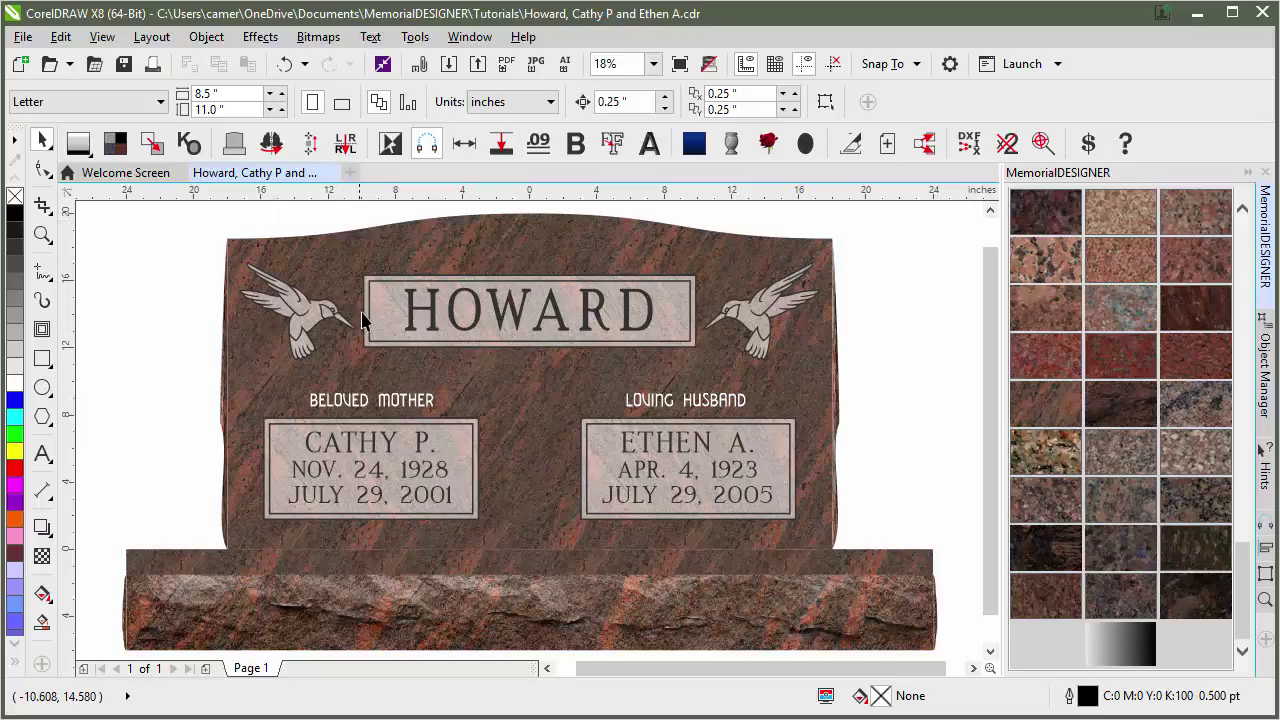
{"action": "left_click", "coordinate": [355, 410]}
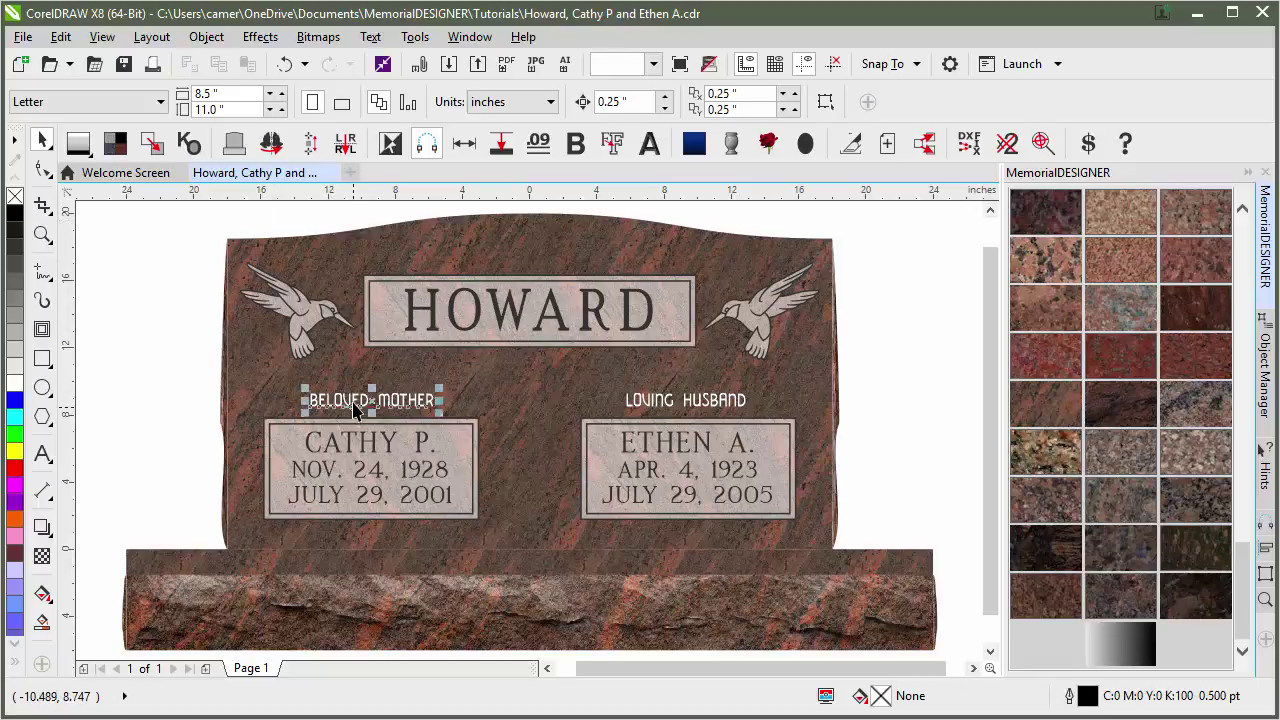
{"action": "left_click", "coordinate": [172, 268]}
{"action": "left_click", "coordinate": [86, 155]}
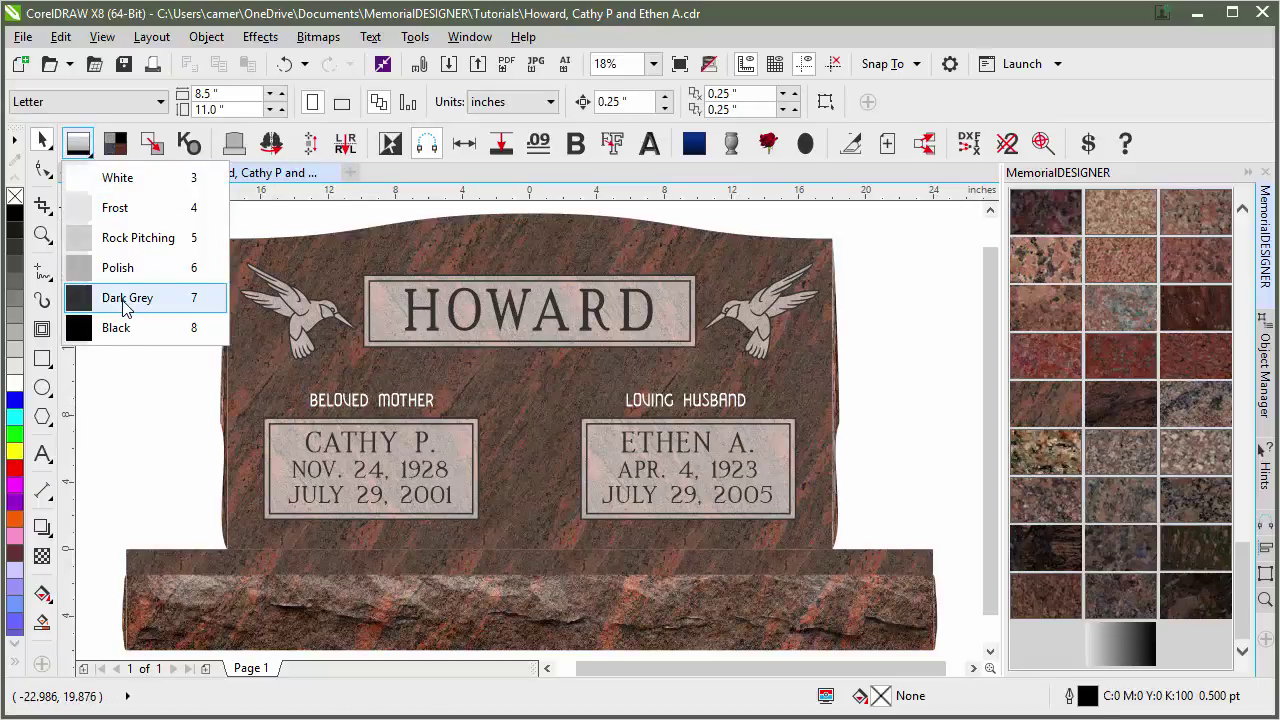
{"action": "left_click", "coordinate": [148, 450]}
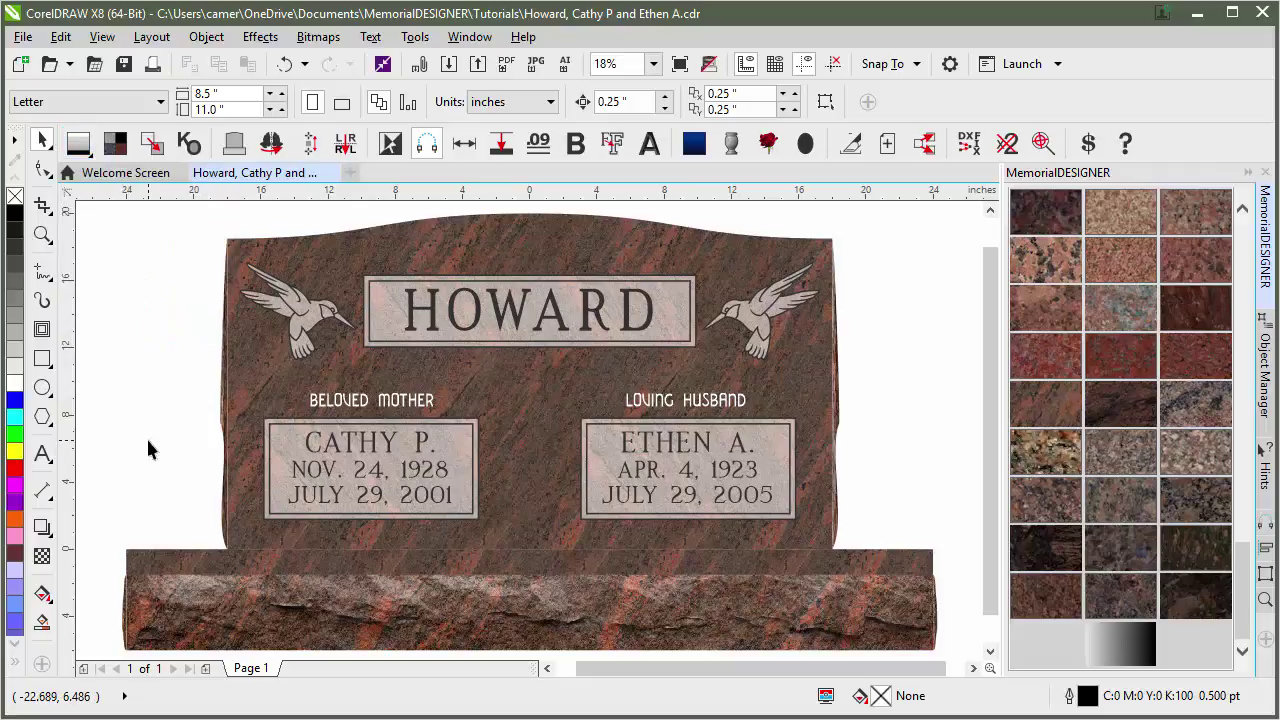